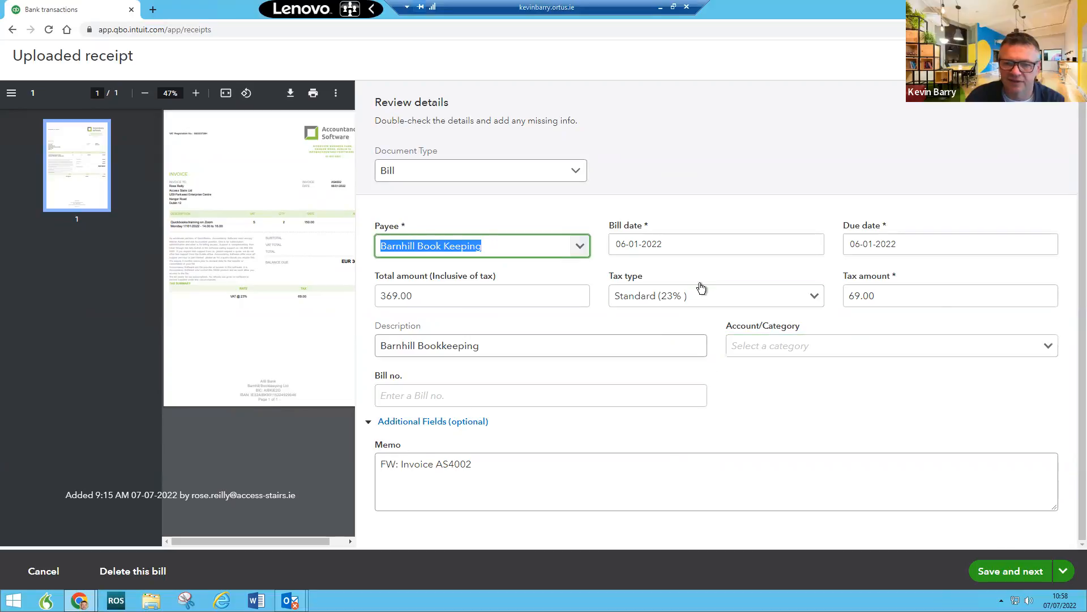
Step: Categorise the Barnhill Book Keeping bill as Legal and professional fees:Accountancy, then create the bill
{"action": "left_click", "coordinate": [1062, 572]}
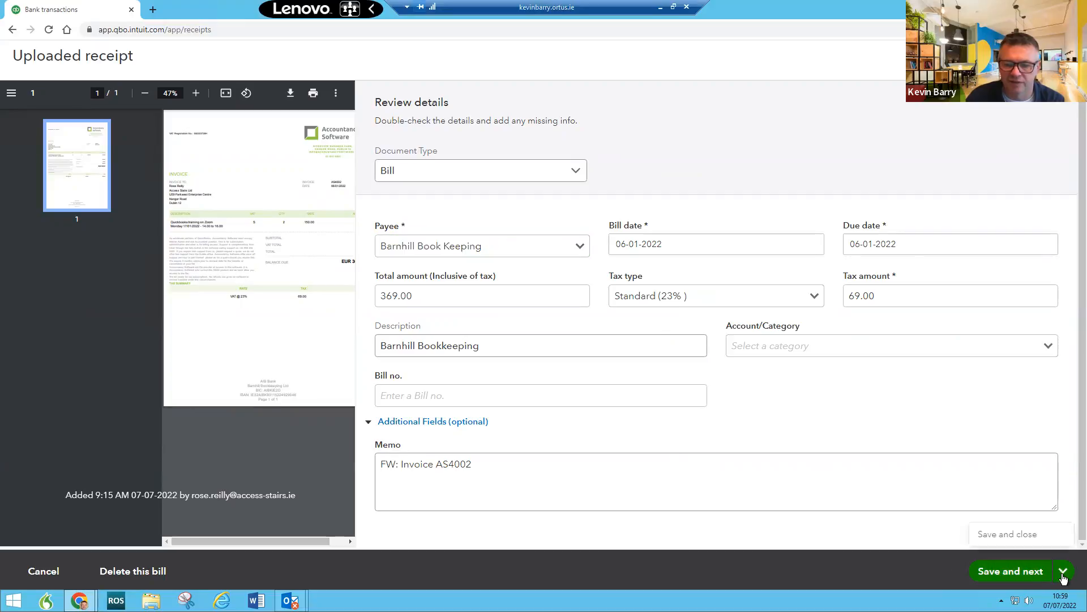
{"action": "left_click", "coordinate": [1003, 575]}
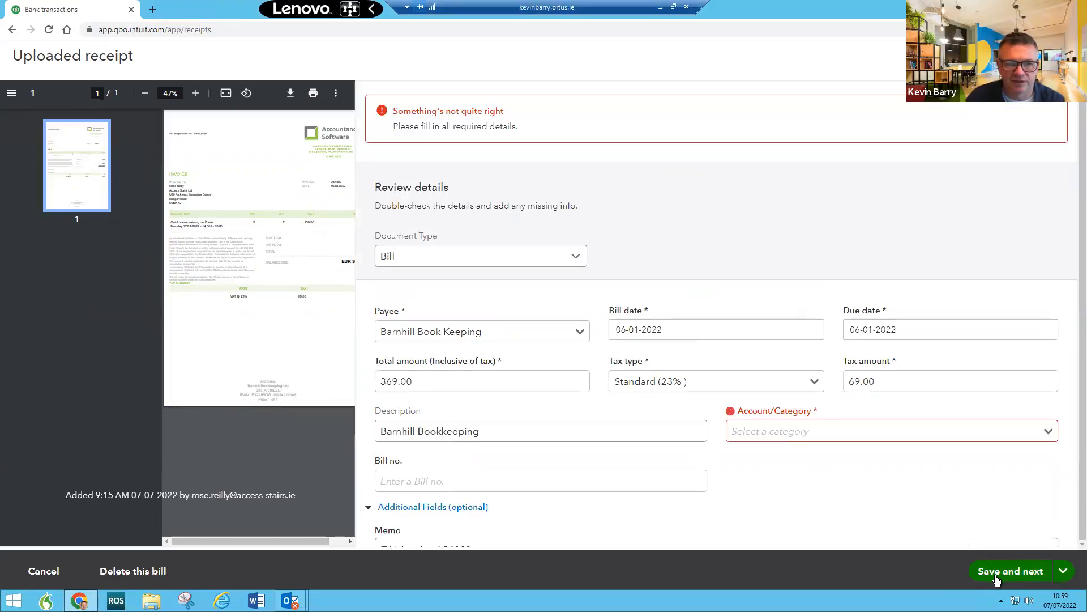
{"action": "left_click", "coordinate": [967, 430]}
{"action": "type", "text": "Boo"}
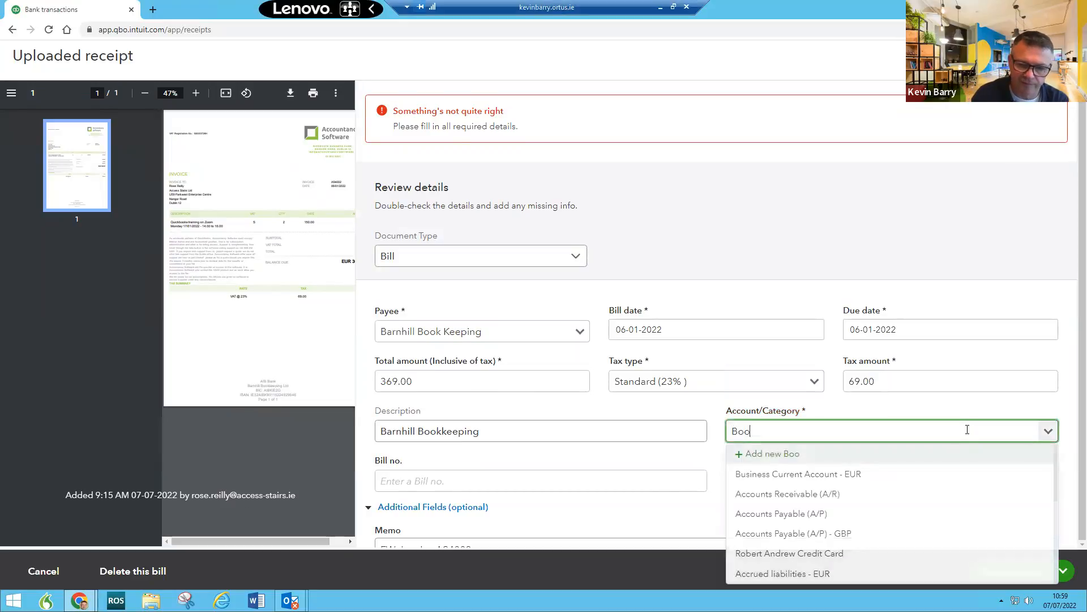
{"action": "key", "text": "BackSpace"}
{"action": "key", "text": "BackSpace"}
{"action": "key", "text": "BackSpace"}
{"action": "key", "text": "BackSpace"}
{"action": "type", "text": "profe"}
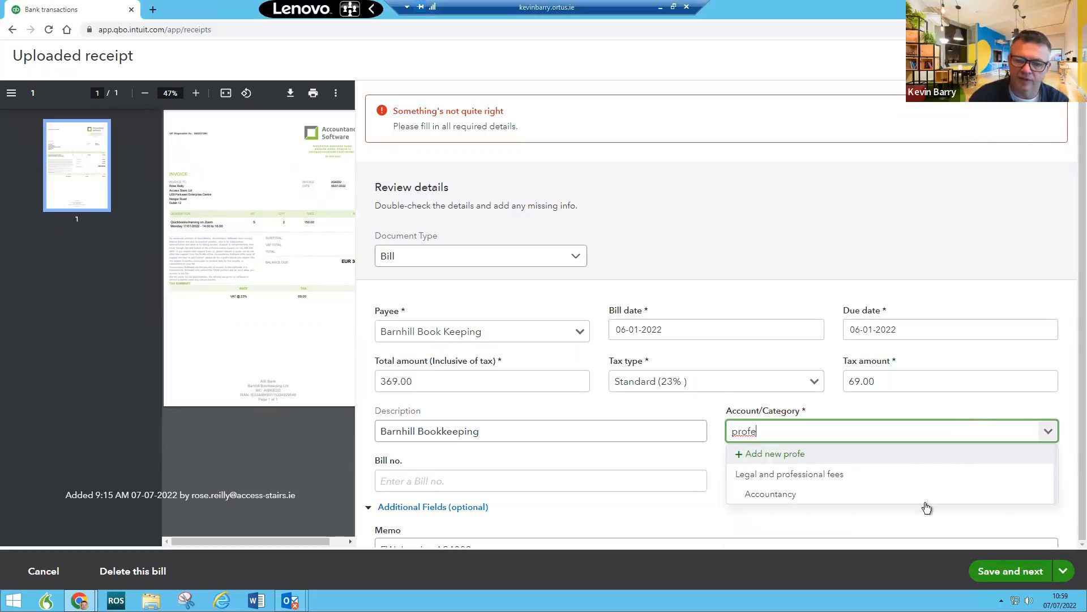
{"action": "left_click", "coordinate": [893, 503]}
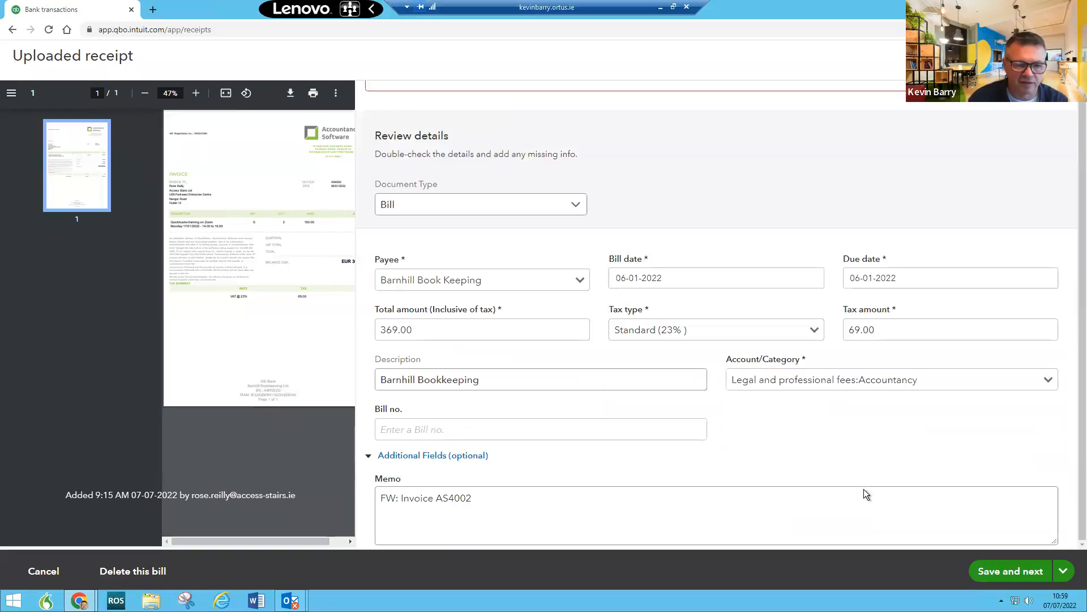
{"action": "left_click", "coordinate": [1011, 573]}
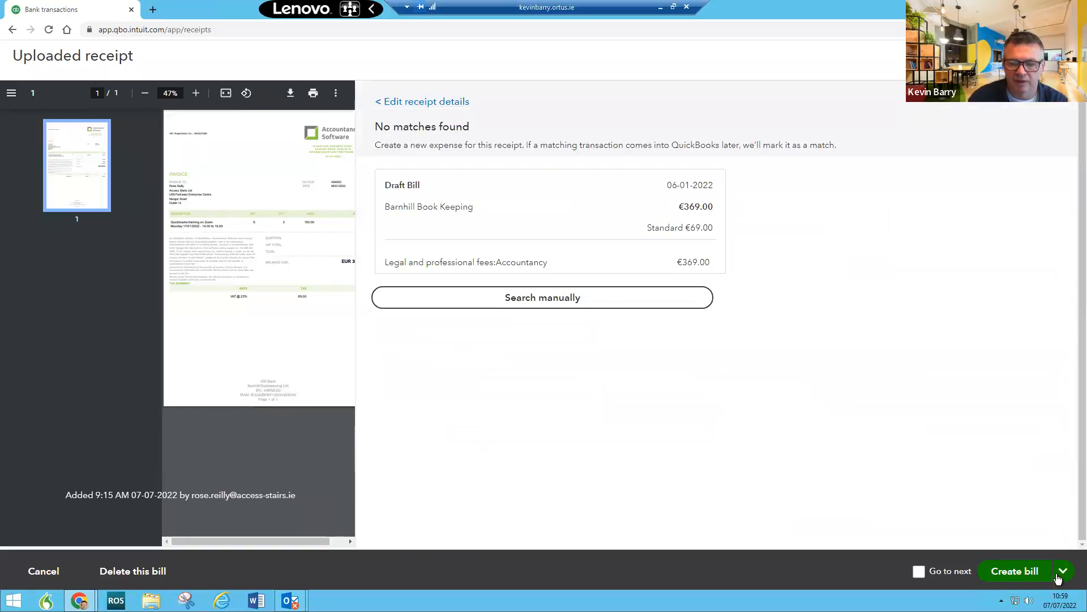
{"action": "left_click", "coordinate": [1000, 576]}
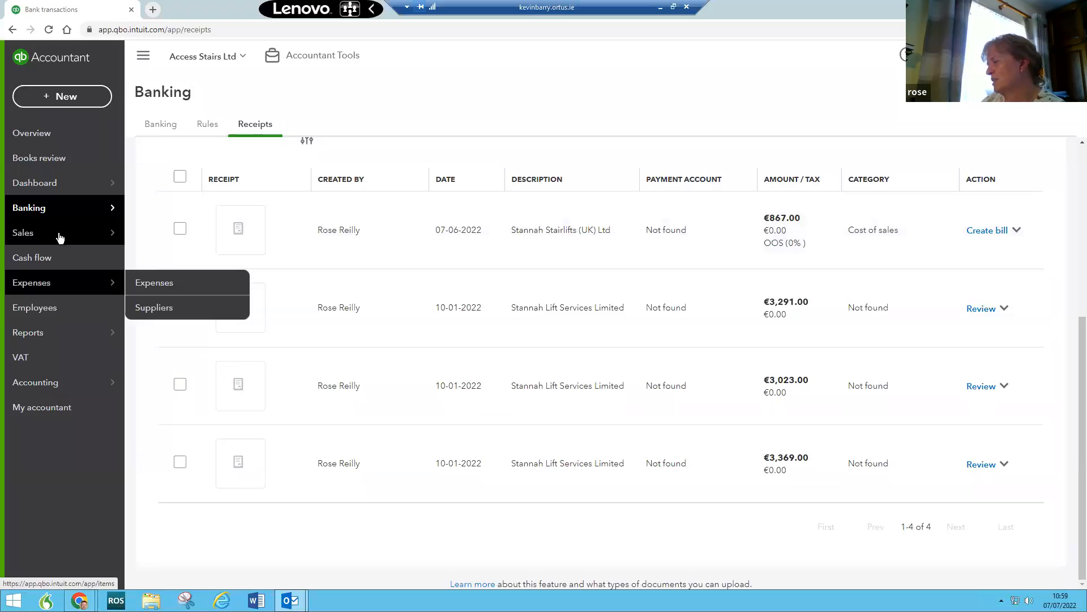
Step: Search suppliers for 'stann' and open the Stannah Stairlifts (UK) Ltd record
{"action": "mouse_move", "coordinate": [151, 239]}
{"action": "left_click", "coordinate": [150, 261]}
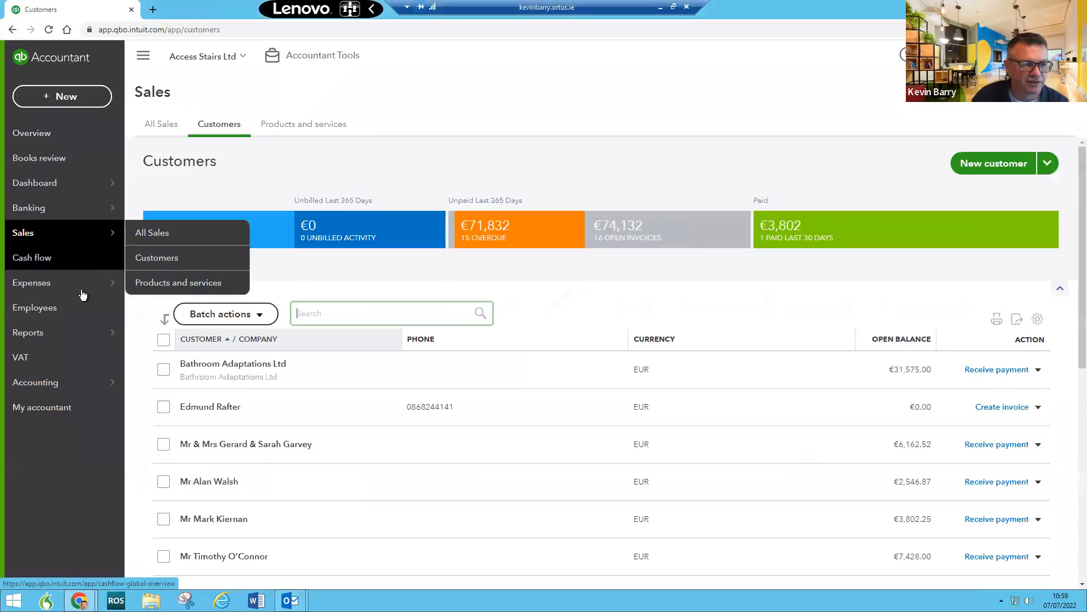
{"action": "mouse_move", "coordinate": [84, 287]}
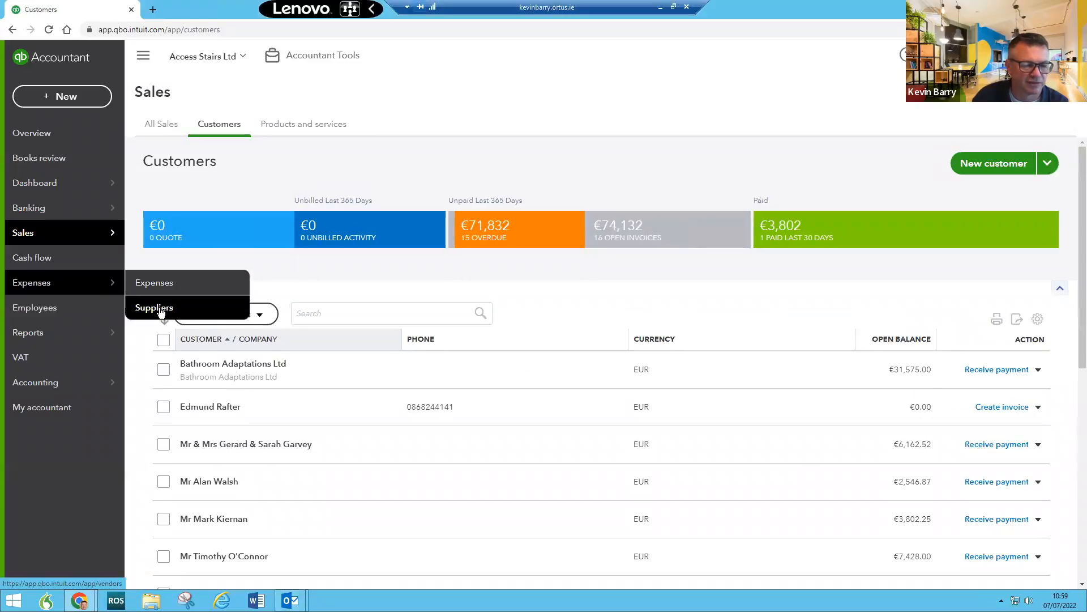
{"action": "left_click", "coordinate": [151, 308]}
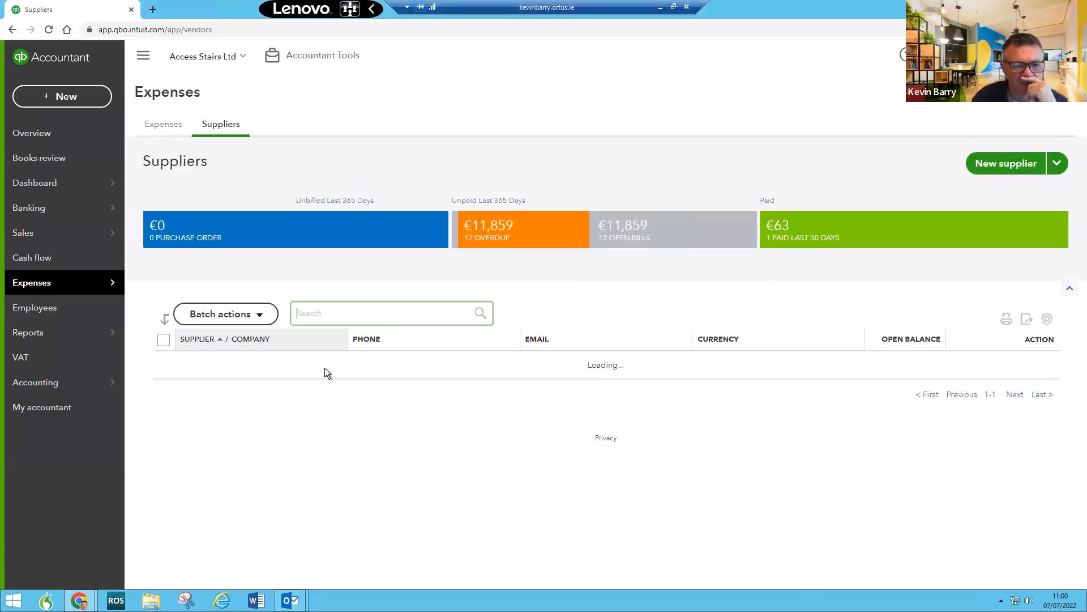
{"action": "scroll", "coordinate": [396, 356], "scroll_direction": "down", "scroll_amount": 3}
{"action": "left_click", "coordinate": [355, 146]}
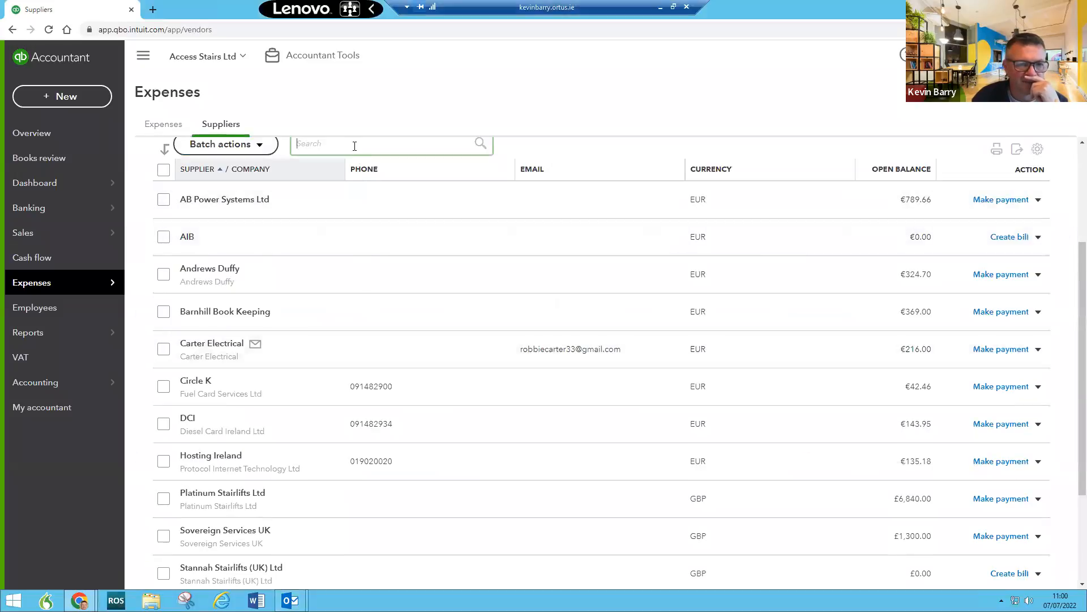
{"action": "type", "text": "stann"}
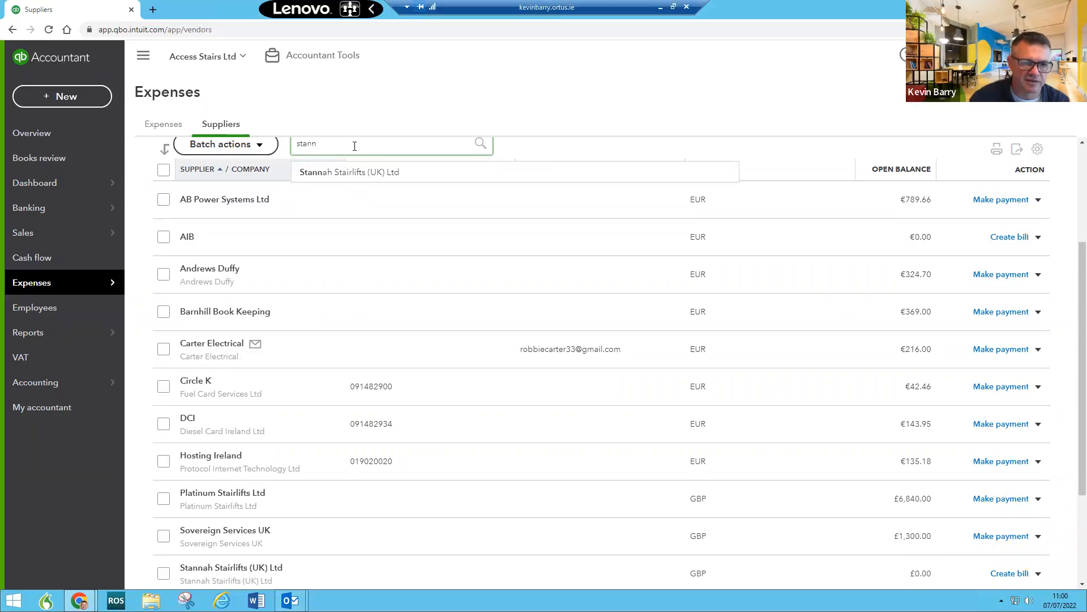
{"action": "left_click", "coordinate": [304, 172]}
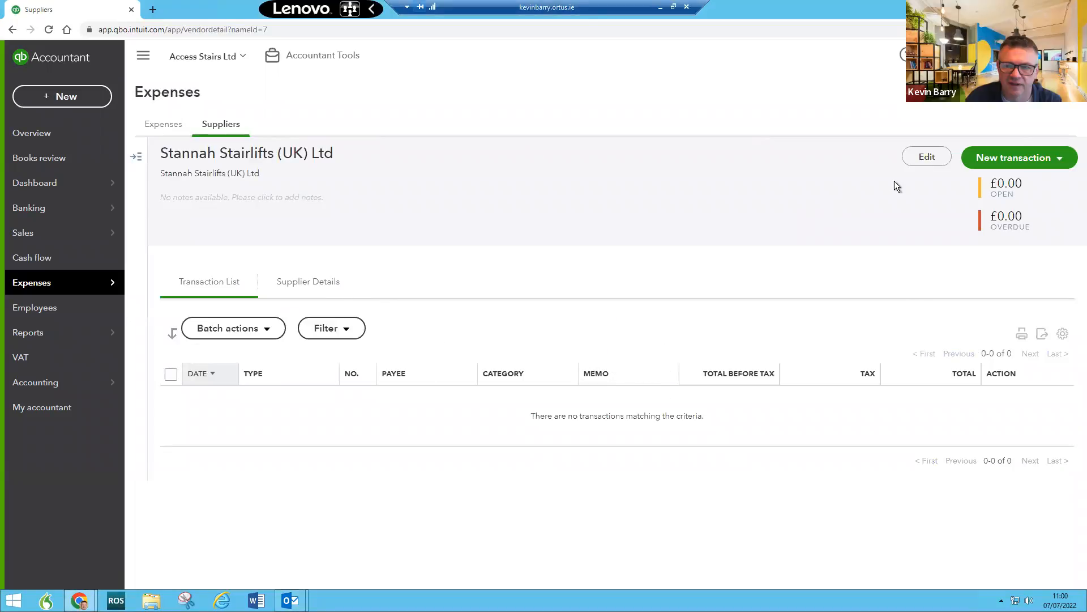
Step: Look over the supplier's editable details, then close the form
{"action": "left_click", "coordinate": [925, 156]}
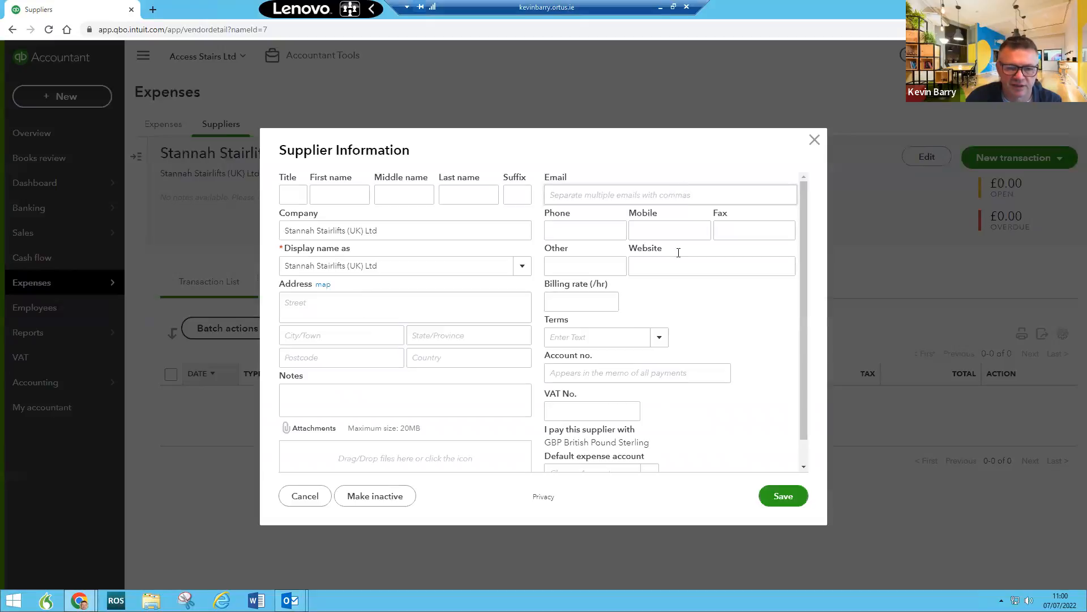
{"action": "scroll", "coordinate": [687, 342], "scroll_direction": "down", "scroll_amount": 1}
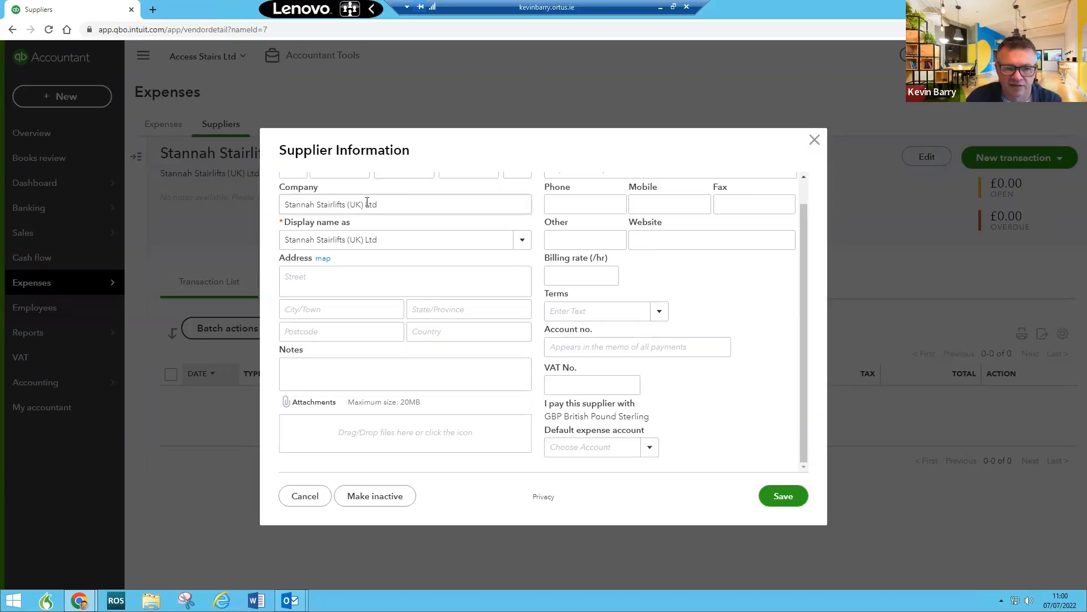
{"action": "left_click", "coordinate": [815, 140]}
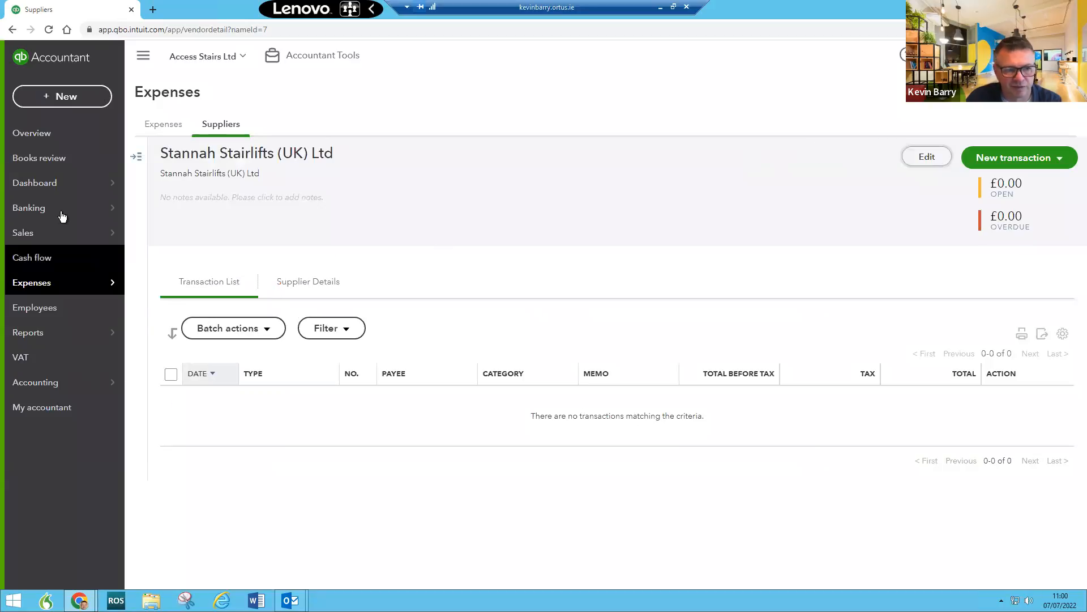
Step: Open the €3,291.00 Stannah Lift Services receipt for review
{"action": "mouse_move", "coordinate": [63, 209]}
{"action": "left_click", "coordinate": [148, 256]}
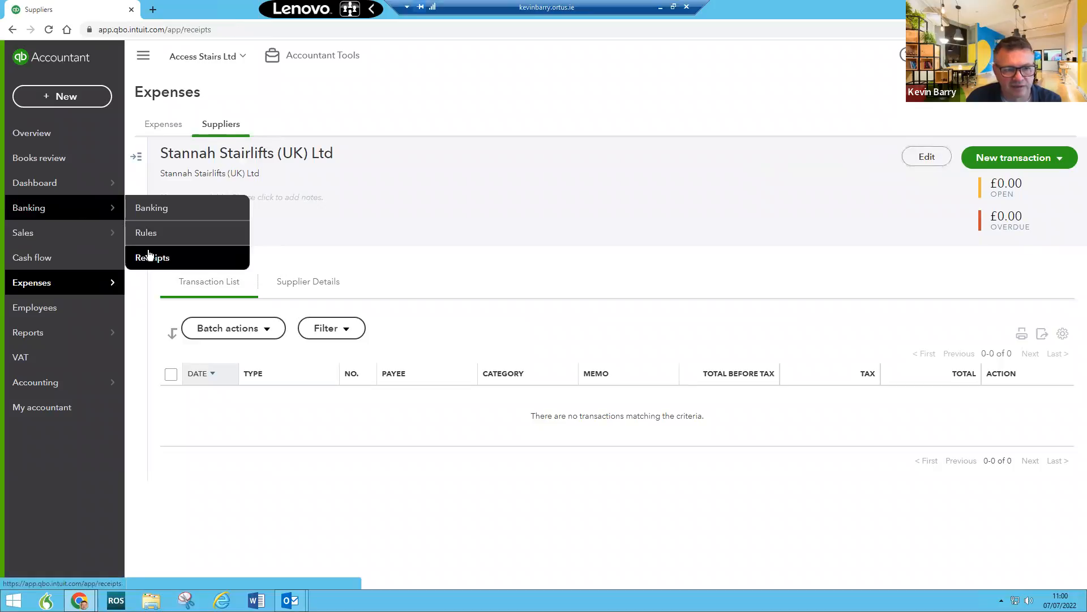
{"action": "scroll", "coordinate": [464, 412], "scroll_direction": "down", "scroll_amount": 3}
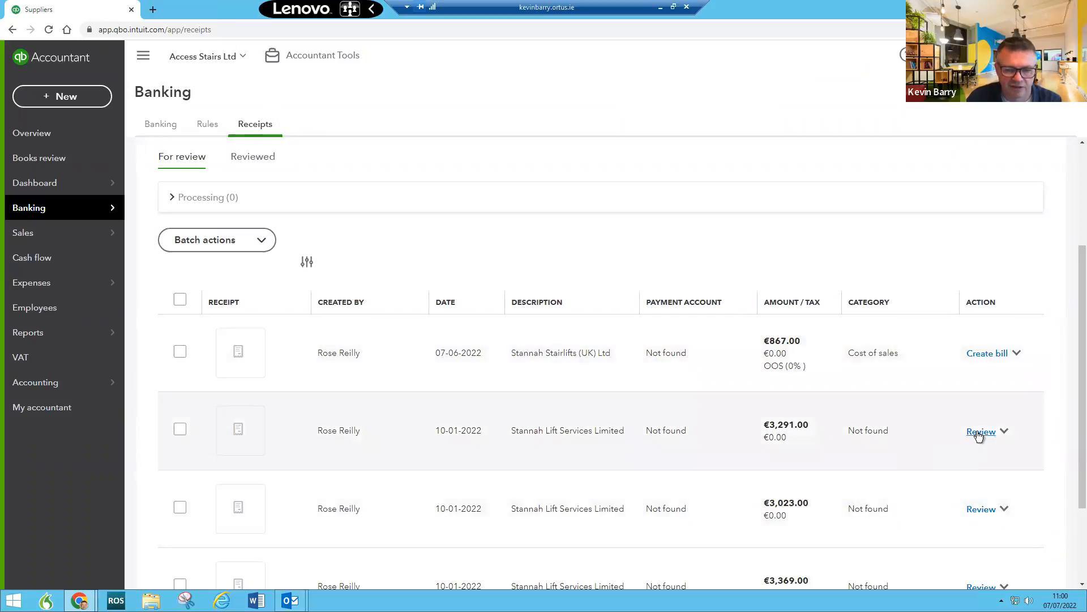
{"action": "left_click", "coordinate": [979, 431]}
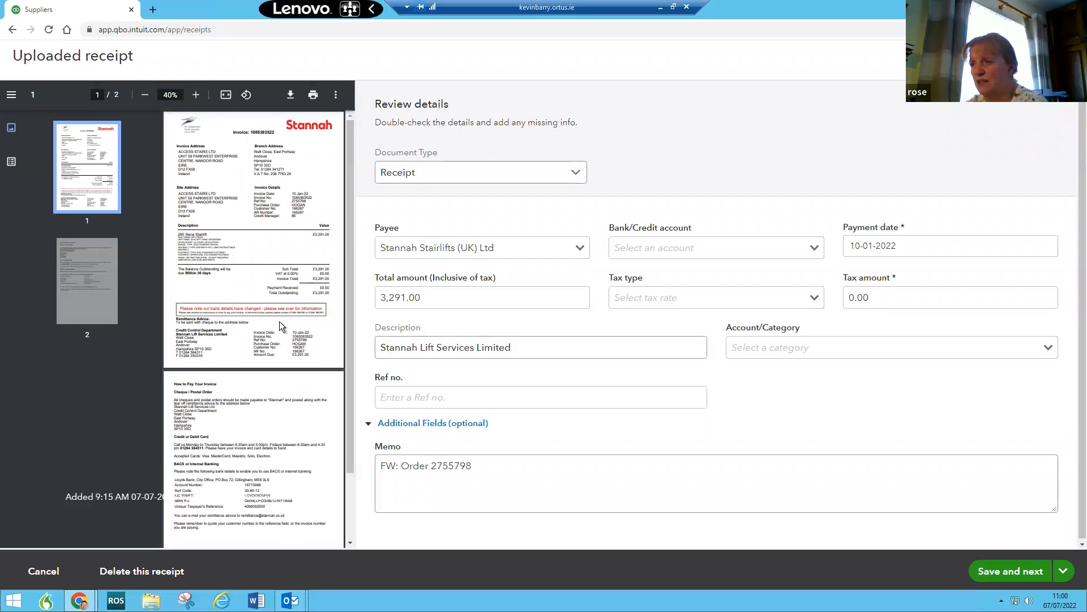
Step: Copy the description into Payee and save Stannah Lift Services Limited as a new supplier
{"action": "left_click", "coordinate": [529, 249]}
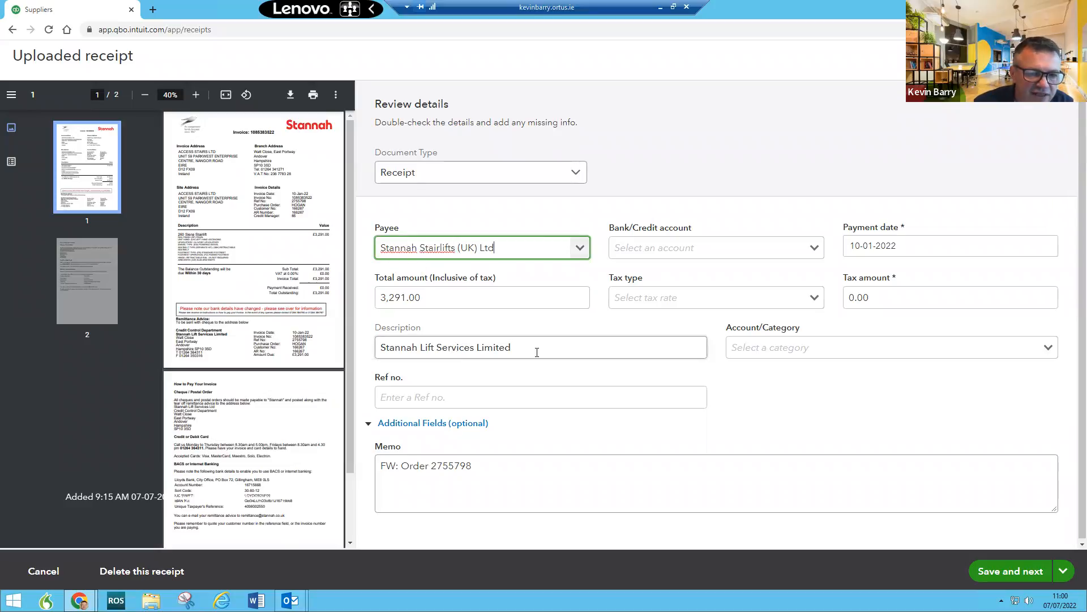
{"action": "triple_click", "coordinate": [377, 348]}
{"action": "right_click", "coordinate": [462, 342]}
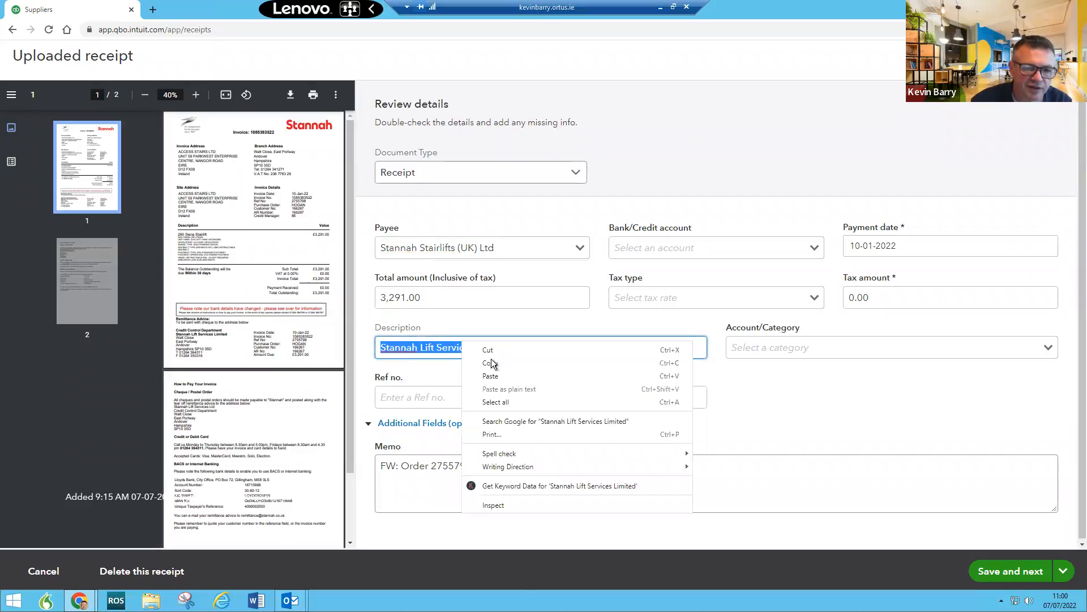
{"action": "left_click", "coordinate": [490, 363]}
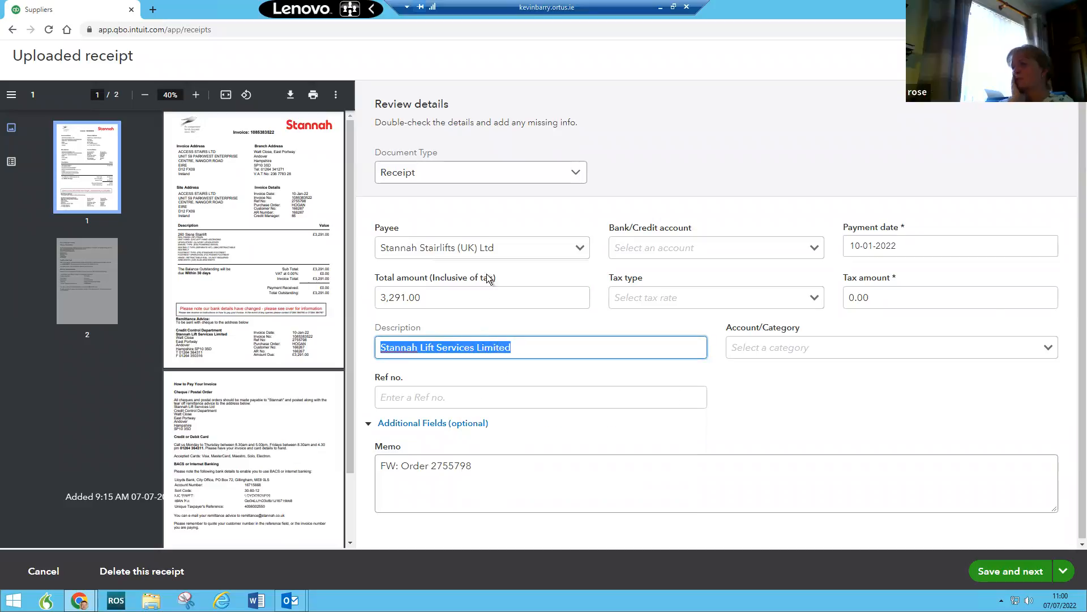
{"action": "left_click", "coordinate": [512, 248]}
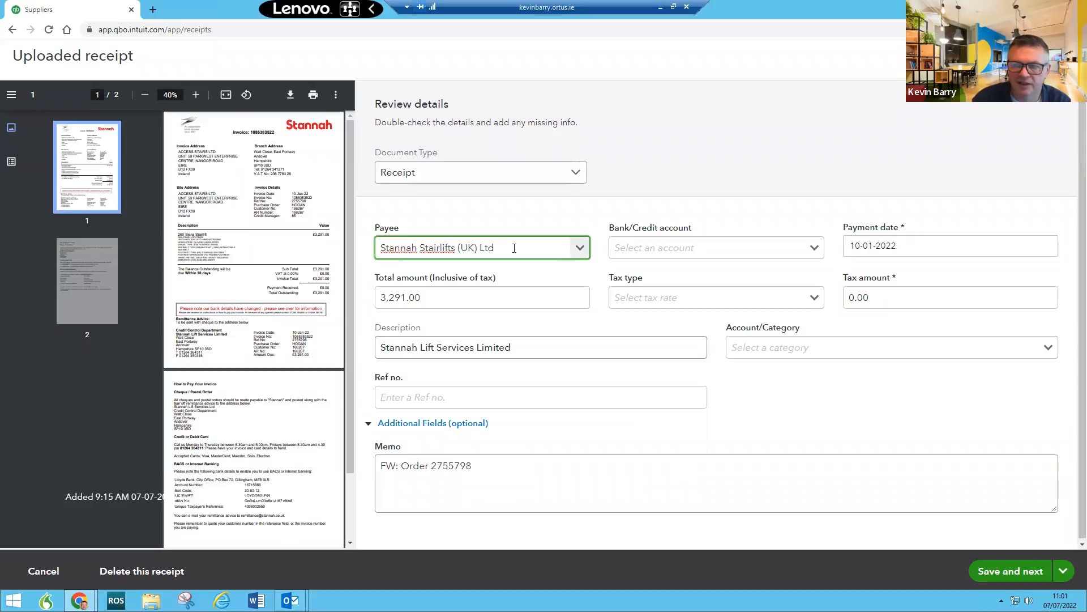
{"action": "left_click_drag", "start_coordinate": [493, 248], "coordinate": [358, 251]}
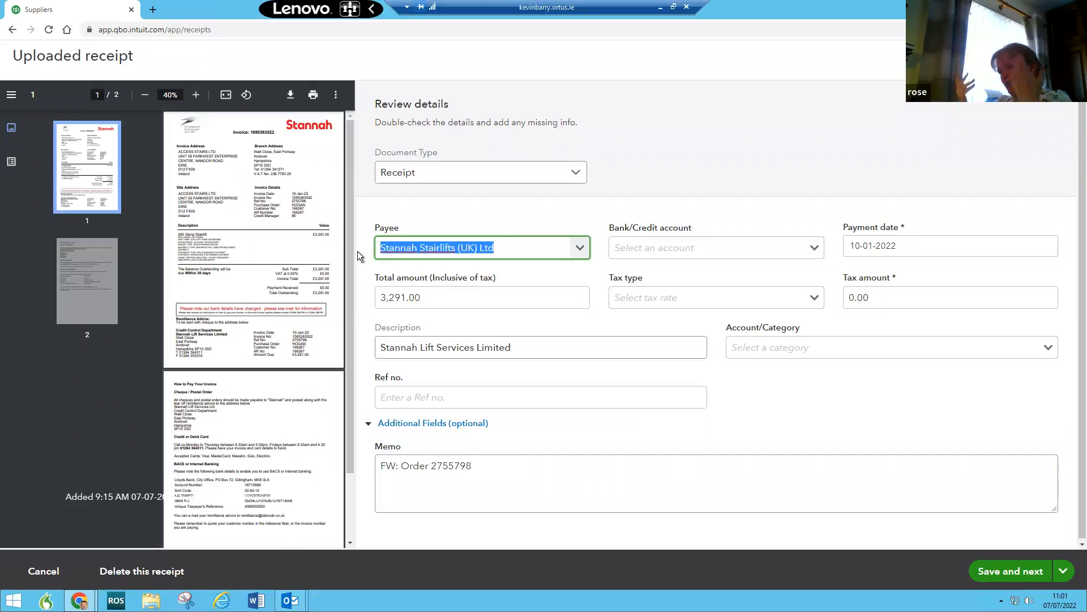
{"action": "key", "text": "ctrl+v"}
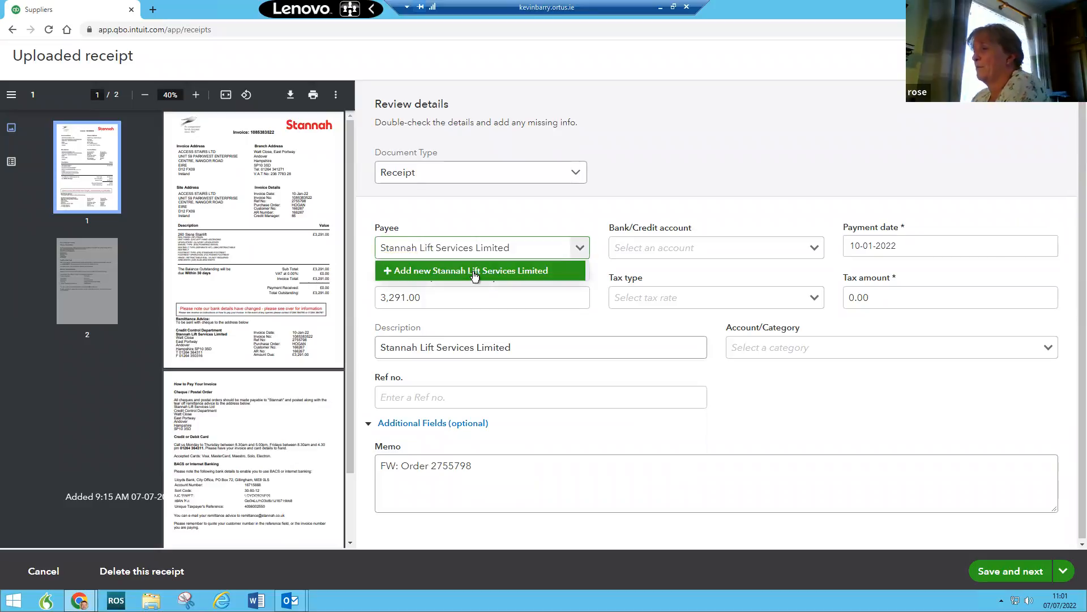
{"action": "left_click", "coordinate": [474, 273]}
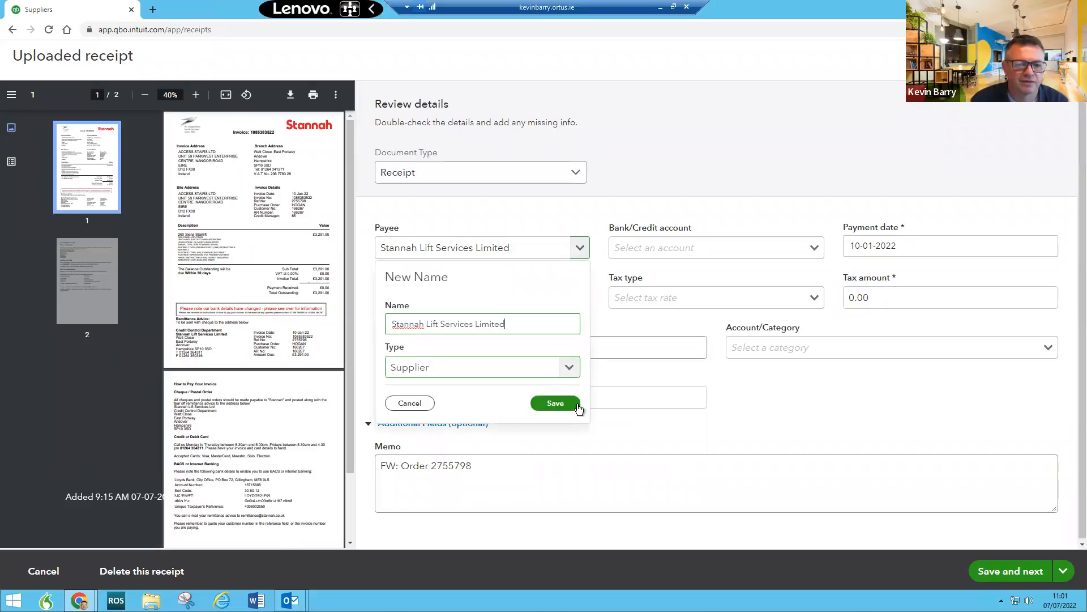
{"action": "left_click", "coordinate": [563, 405]}
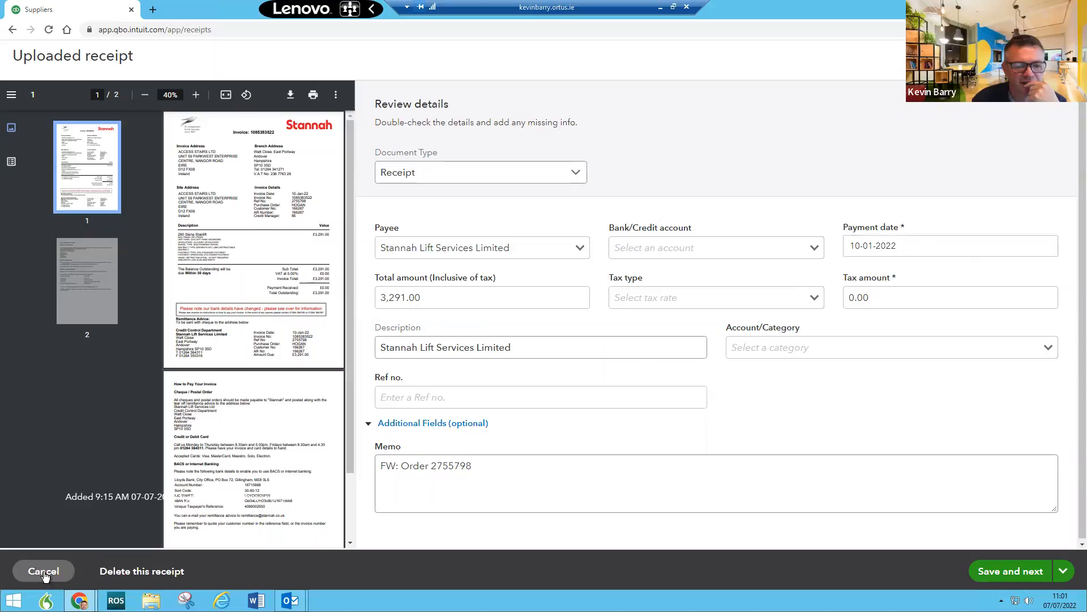
Step: Search suppliers for 'stann' and open the Stannah Lift Services Limited record
{"action": "left_click", "coordinate": [44, 572]}
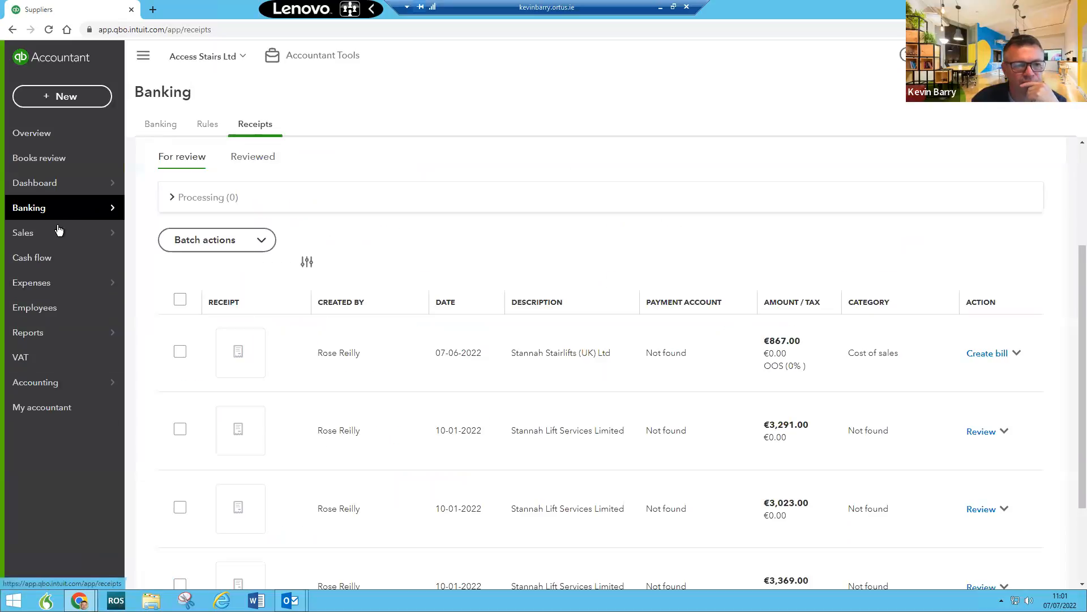
{"action": "mouse_move", "coordinate": [61, 282]}
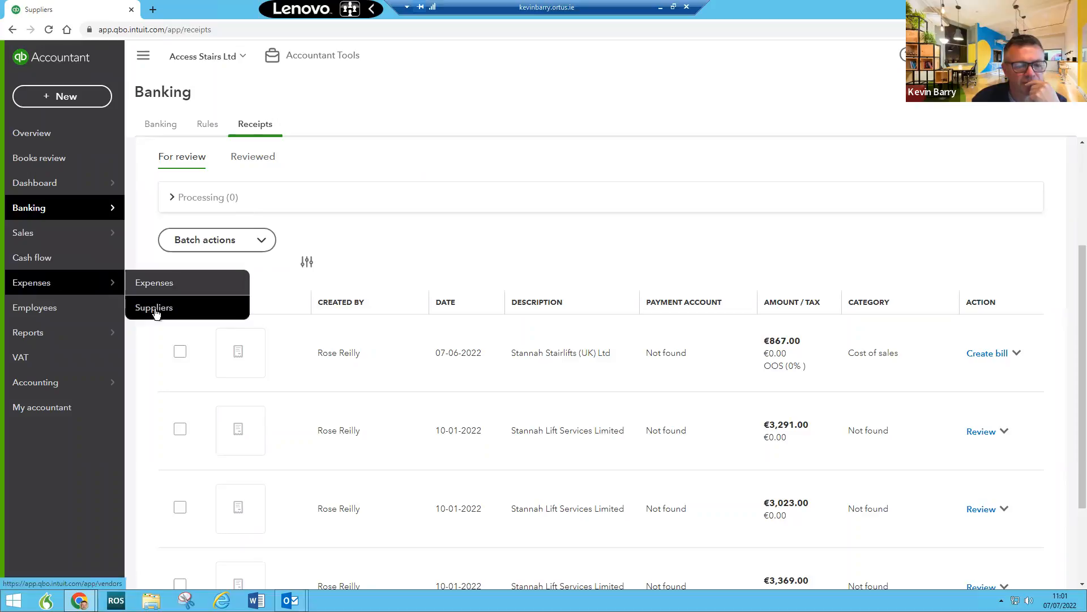
{"action": "left_click", "coordinate": [156, 309]}
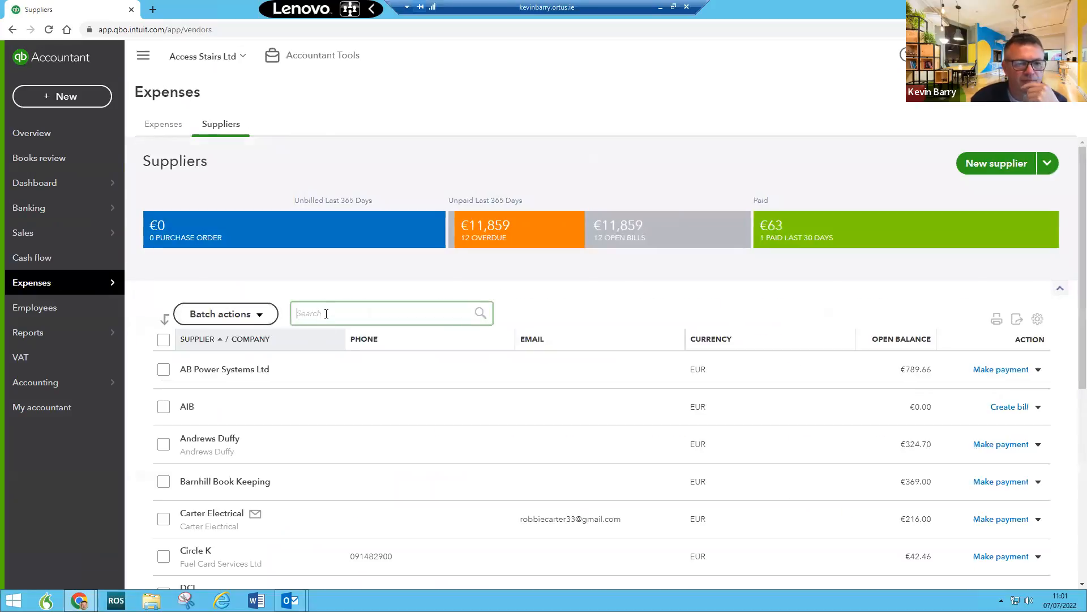
{"action": "type", "text": "stann"}
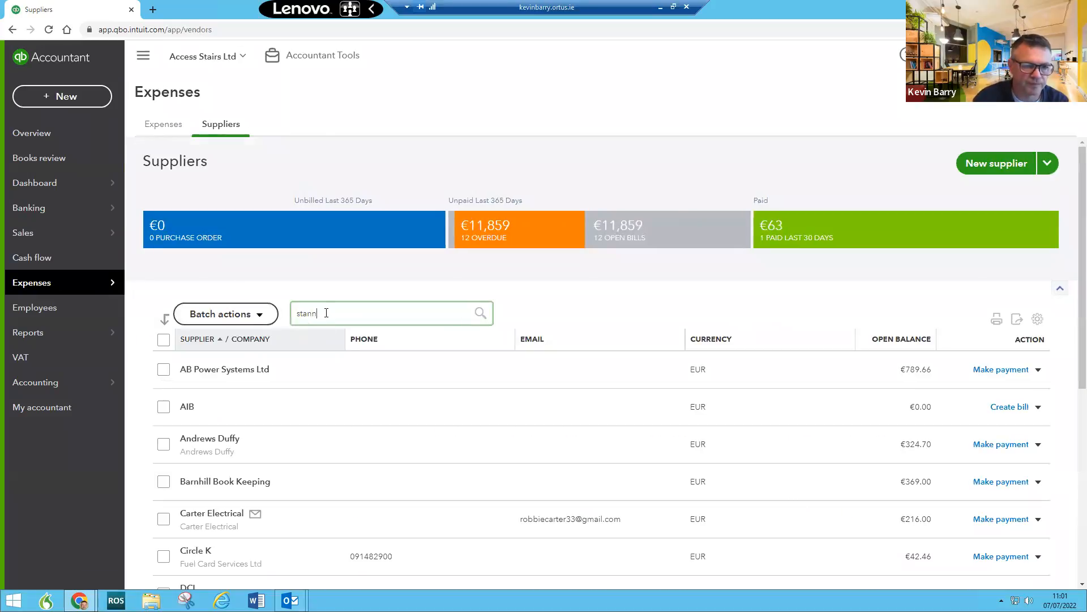
{"action": "left_click", "coordinate": [381, 363]}
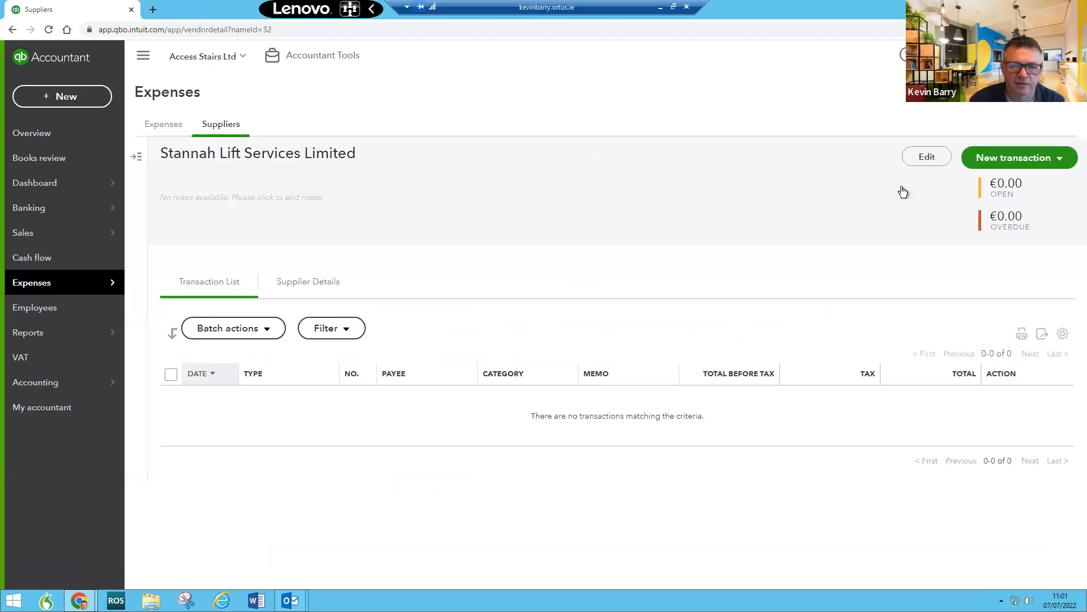
Step: Make Stannah Lift Services Limited inactive and return to the suppliers list
{"action": "left_click", "coordinate": [928, 157]}
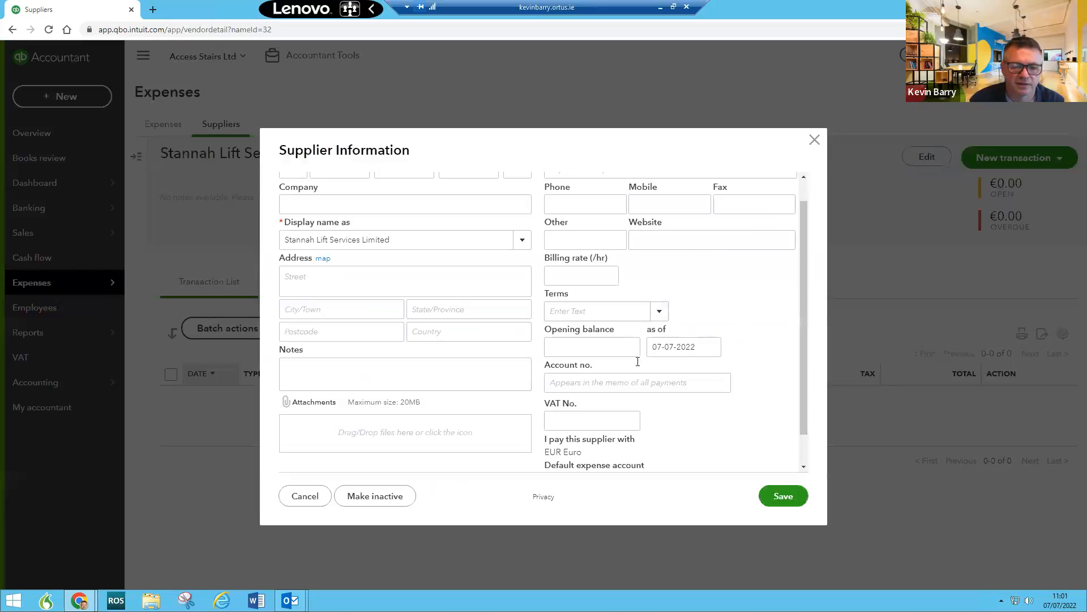
{"action": "scroll", "coordinate": [638, 361], "scroll_direction": "down", "scroll_amount": 1}
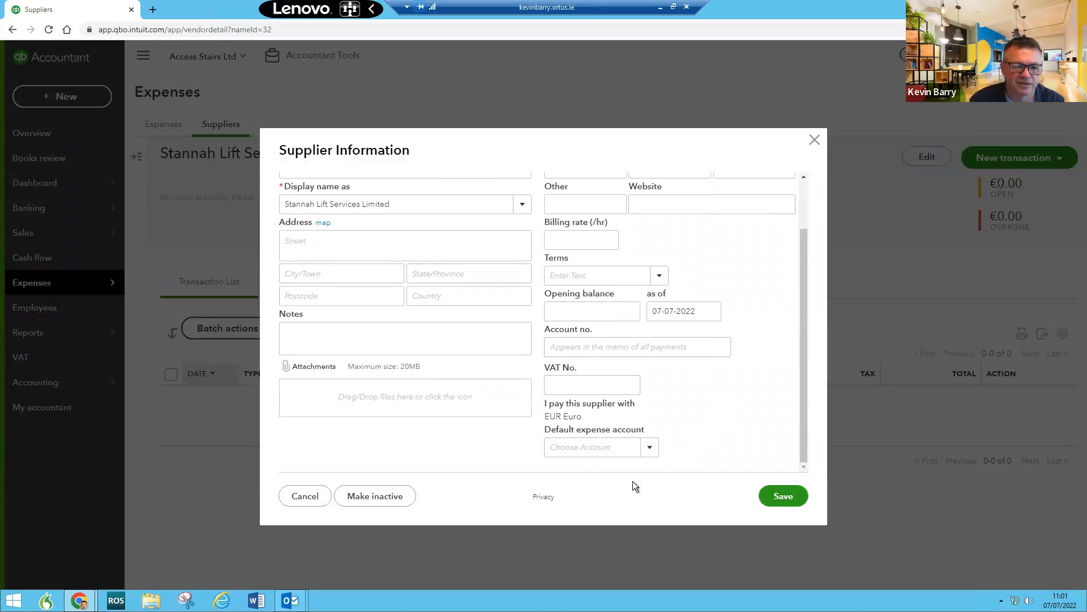
{"action": "left_click", "coordinate": [381, 500]}
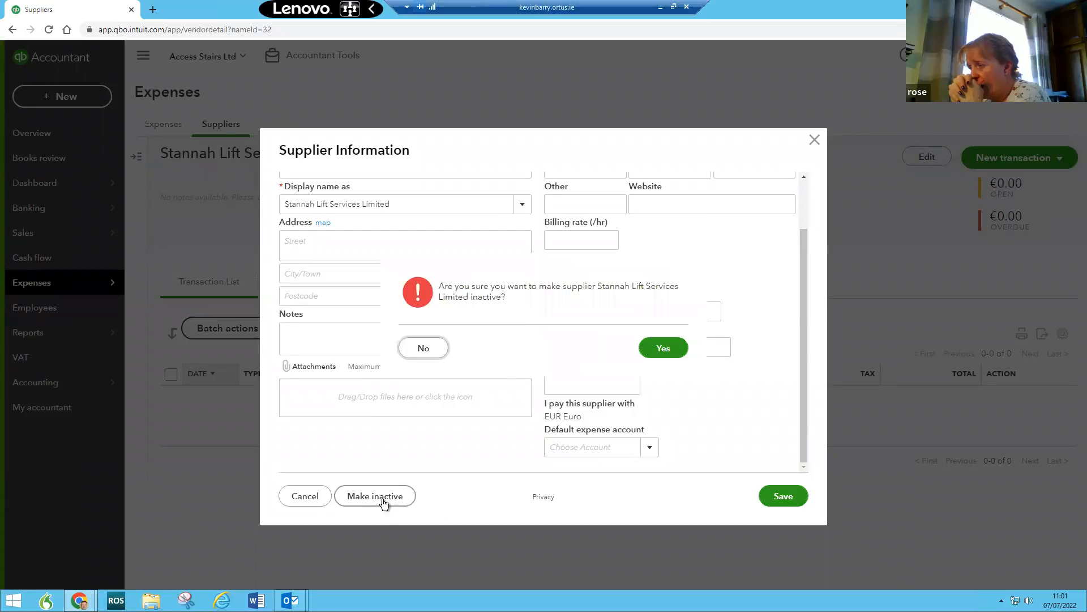
{"action": "left_click", "coordinate": [668, 349]}
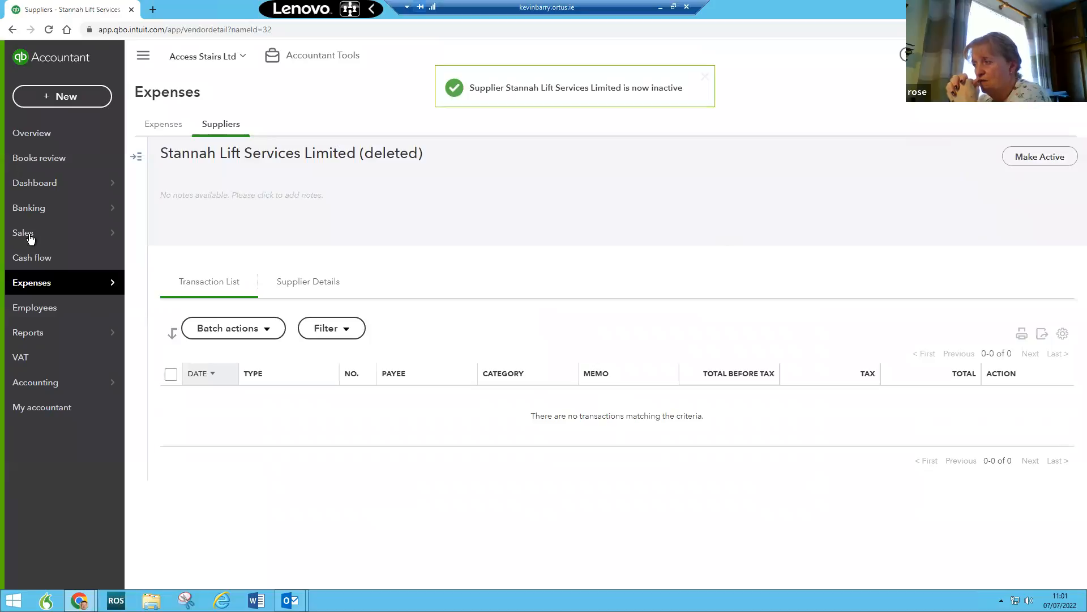
{"action": "mouse_move", "coordinate": [58, 286]}
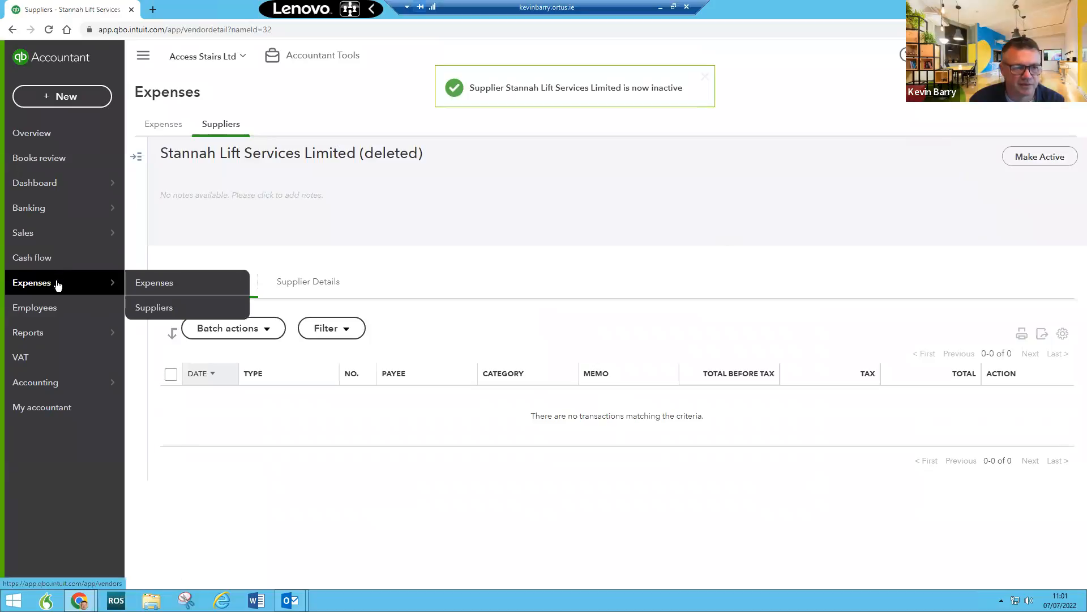
{"action": "left_click", "coordinate": [151, 309]}
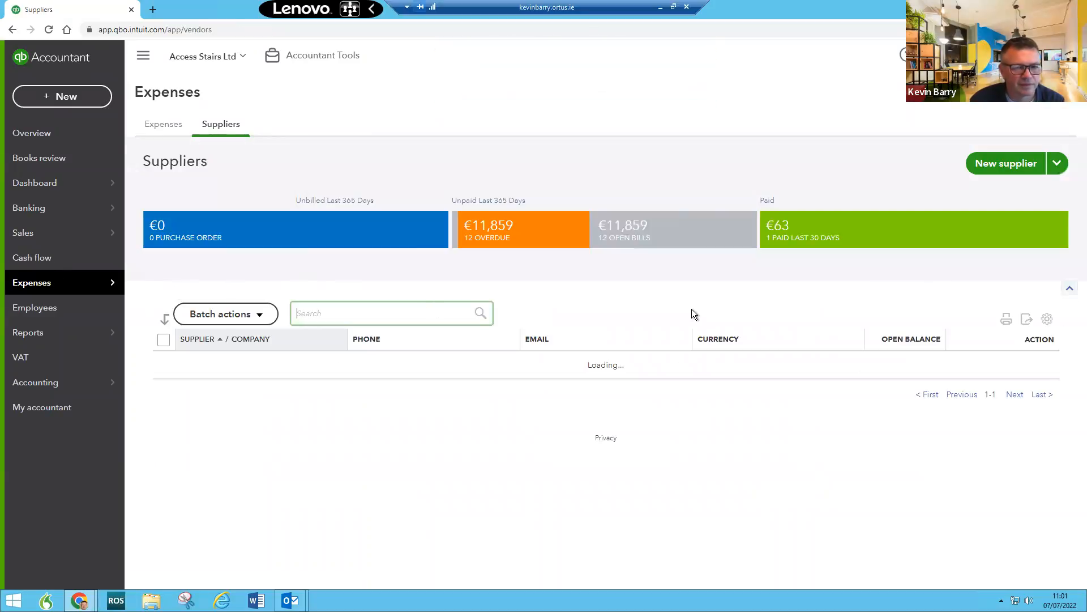
Step: Add supplier 'Stannah Lift Services Limited GBP' as company and display name, paid in GBP
{"action": "left_click", "coordinate": [997, 164]}
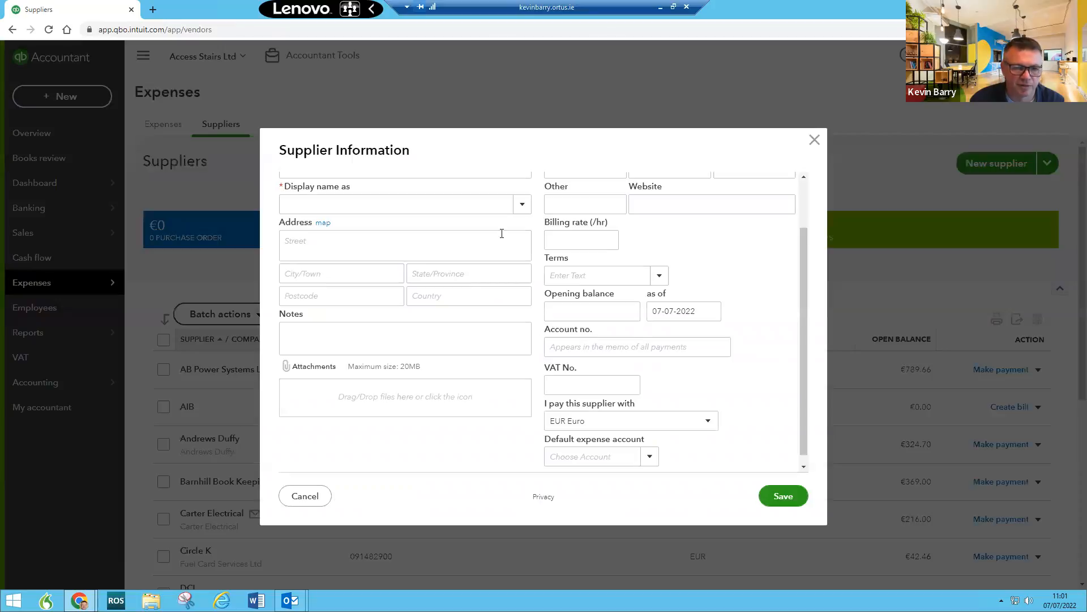
{"action": "scroll", "coordinate": [432, 232], "scroll_direction": "up", "scroll_amount": 2}
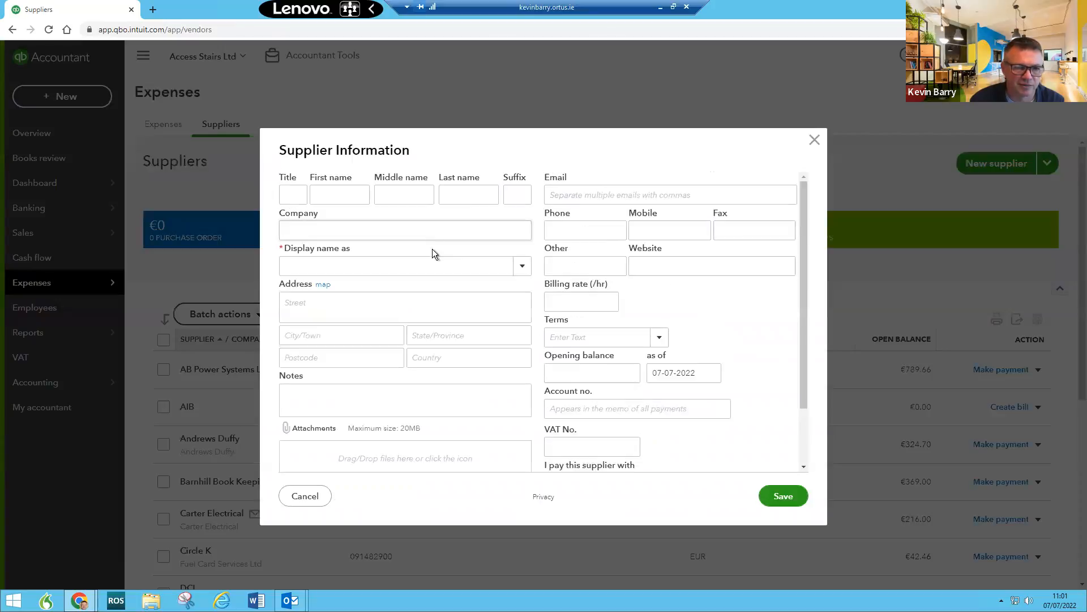
{"action": "left_click", "coordinate": [308, 225]}
{"action": "type", "text": "Stannah Lift Services Limited"}
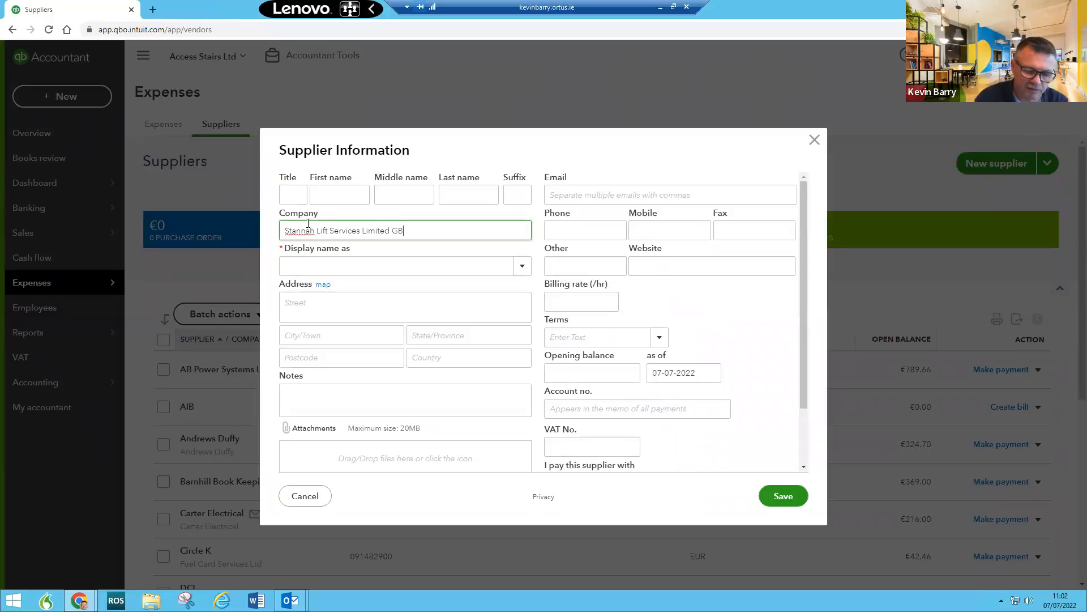
{"action": "left_click", "coordinate": [419, 273]}
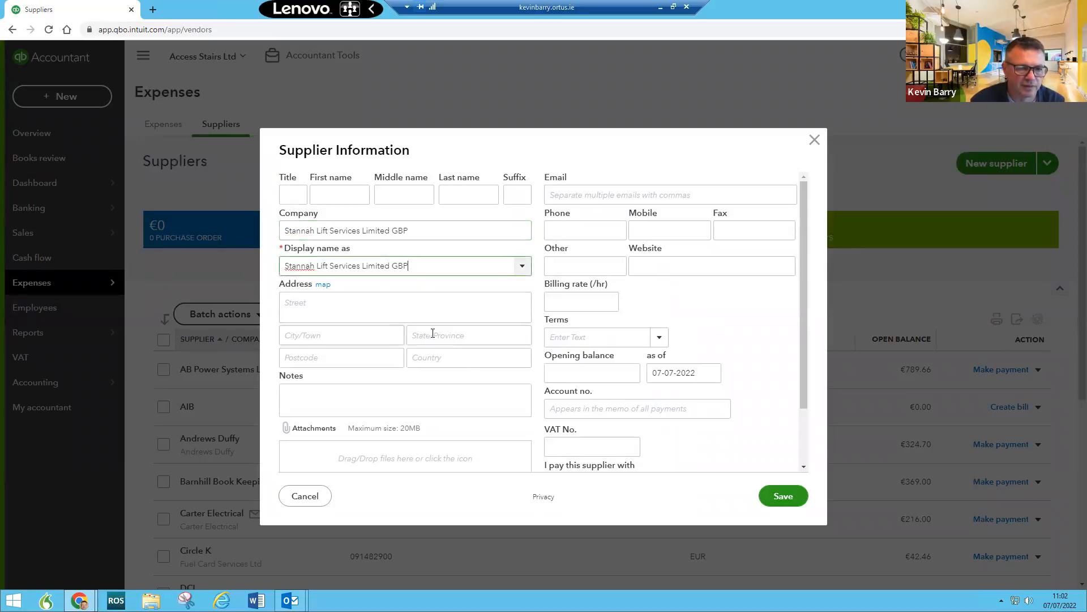
{"action": "scroll", "coordinate": [729, 349], "scroll_direction": "down", "scroll_amount": 3}
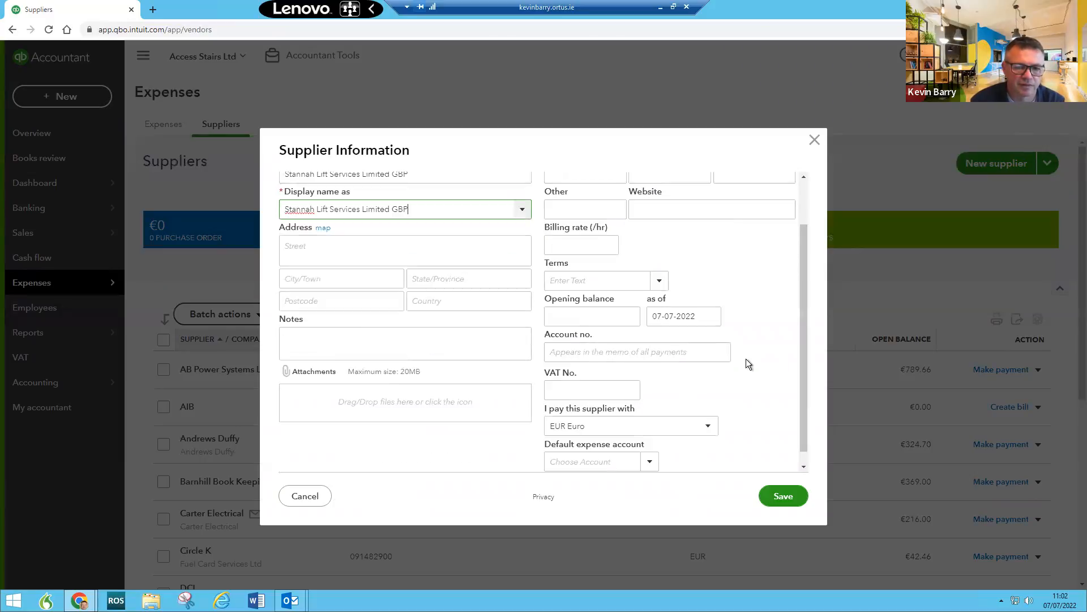
{"action": "left_click", "coordinate": [709, 415]}
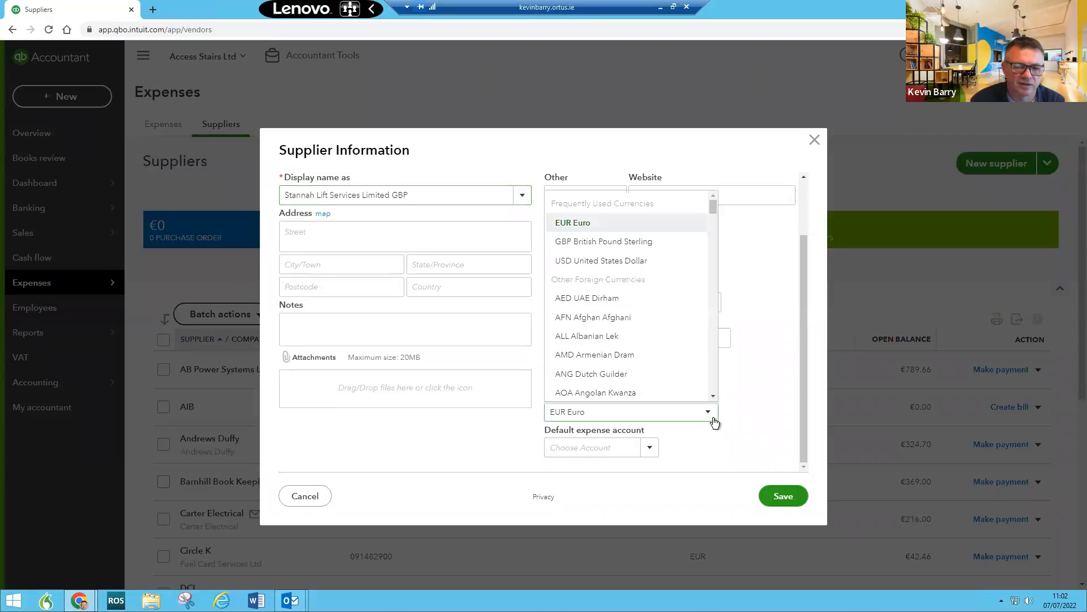
{"action": "left_click", "coordinate": [633, 244]}
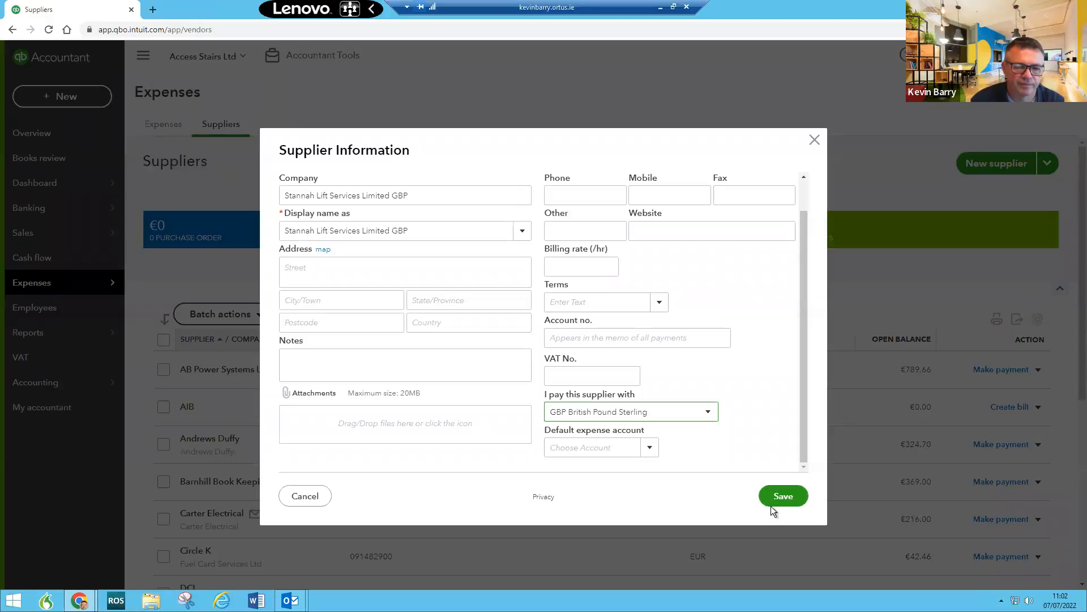
{"action": "left_click", "coordinate": [786, 498]}
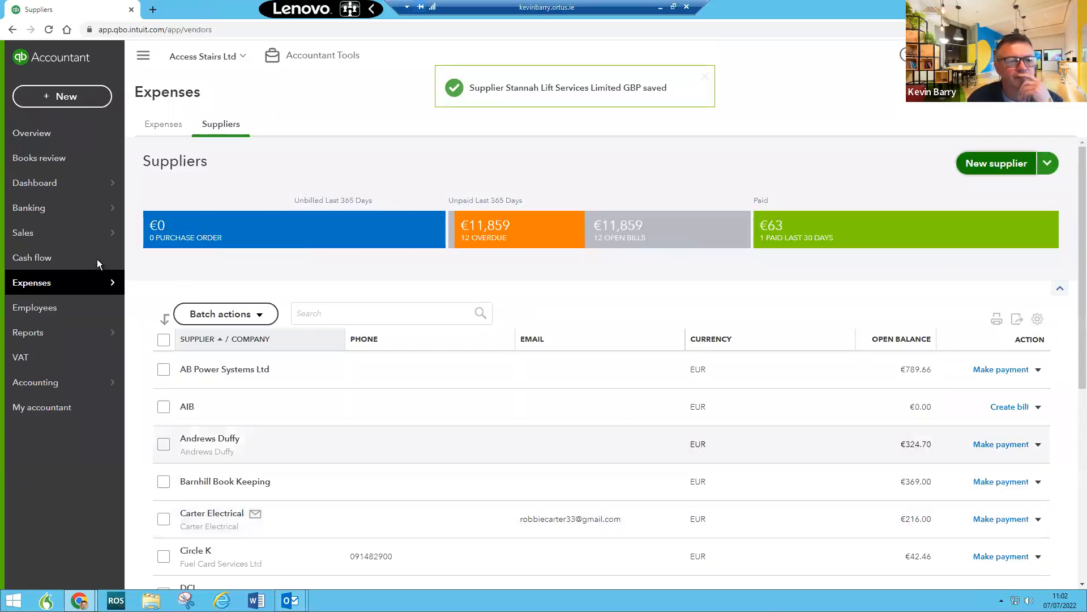
Step: Open the 3,291.00 Stannah Lift Services receipt for review
{"action": "mouse_move", "coordinate": [55, 216]}
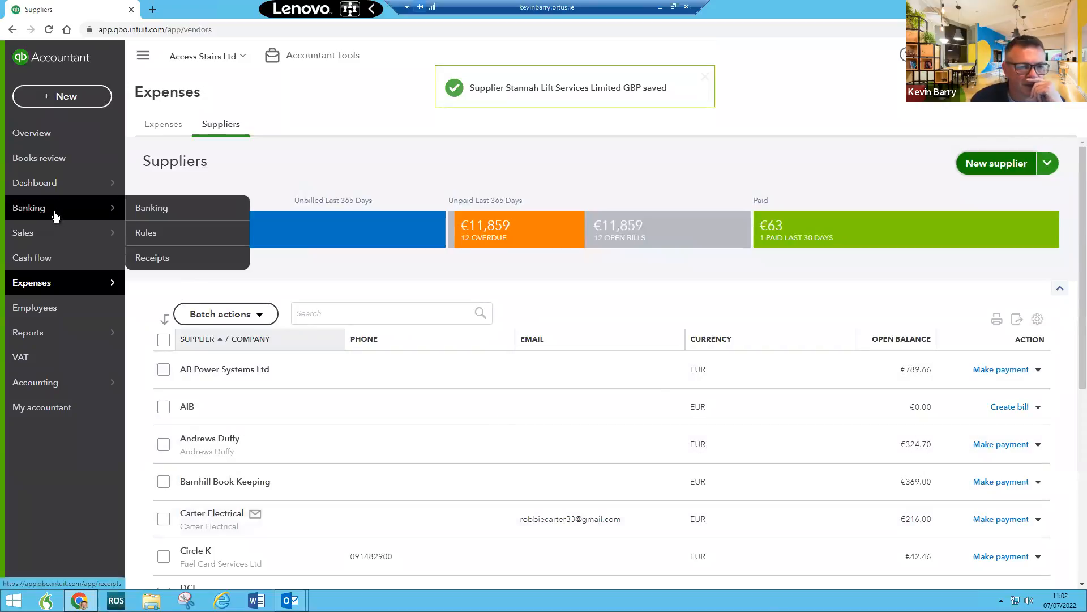
{"action": "left_click", "coordinate": [160, 261]}
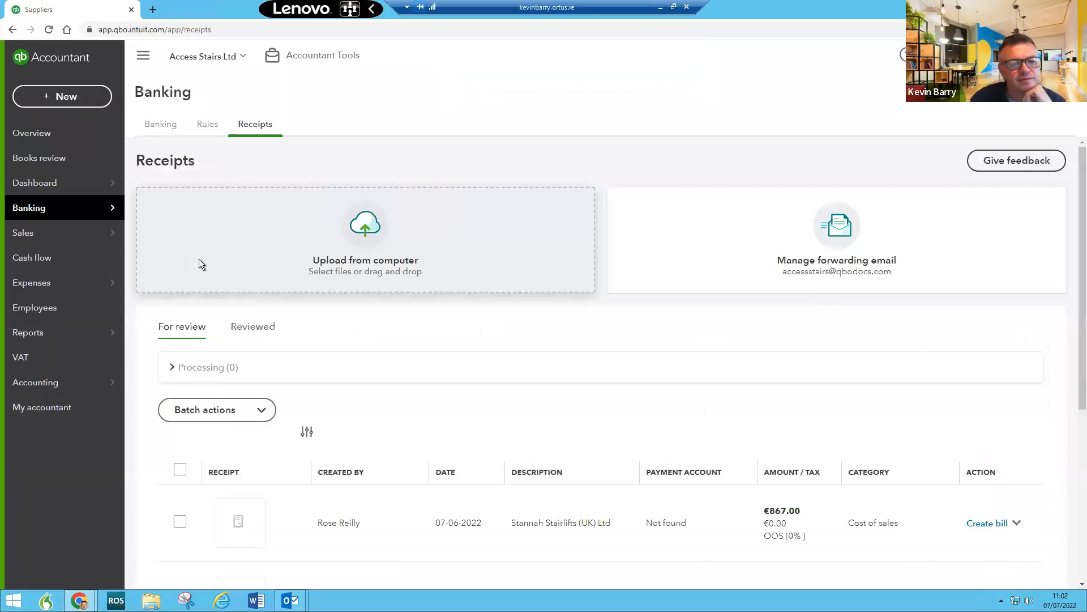
{"action": "scroll", "coordinate": [484, 533], "scroll_direction": "down", "scroll_amount": 4}
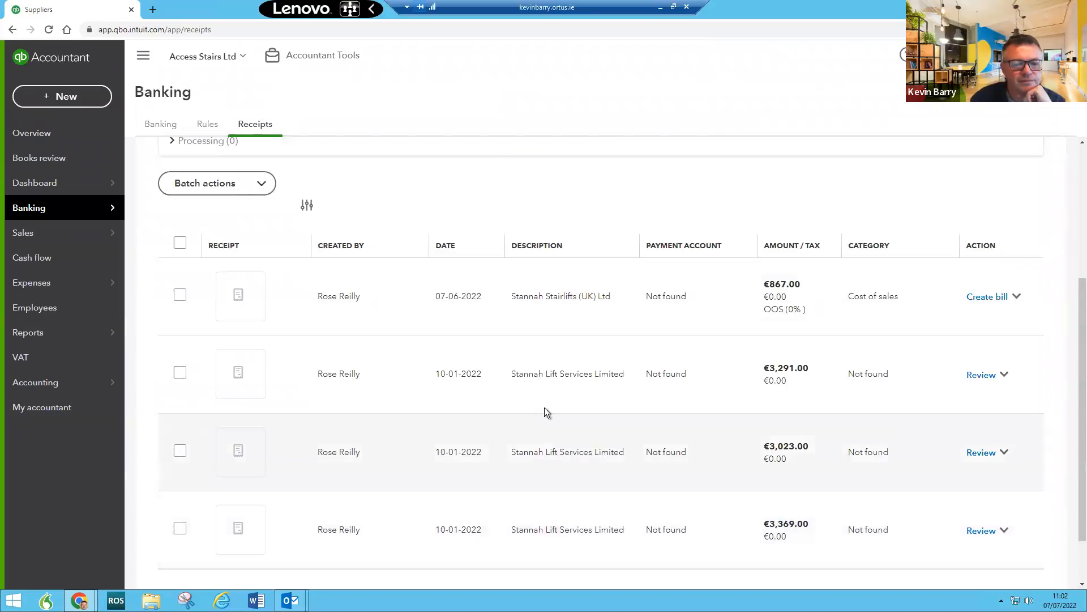
{"action": "left_click", "coordinate": [1004, 378]}
{"action": "left_click", "coordinate": [974, 375]}
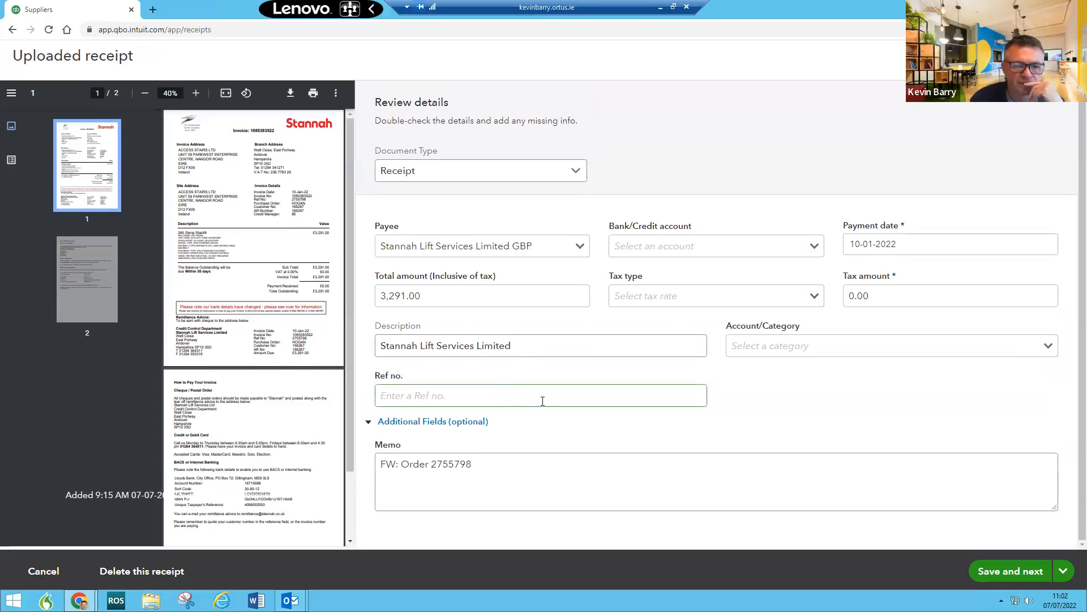
Step: Set the receipt's Account/Category to Cost of sales
{"action": "left_click", "coordinate": [1003, 347]}
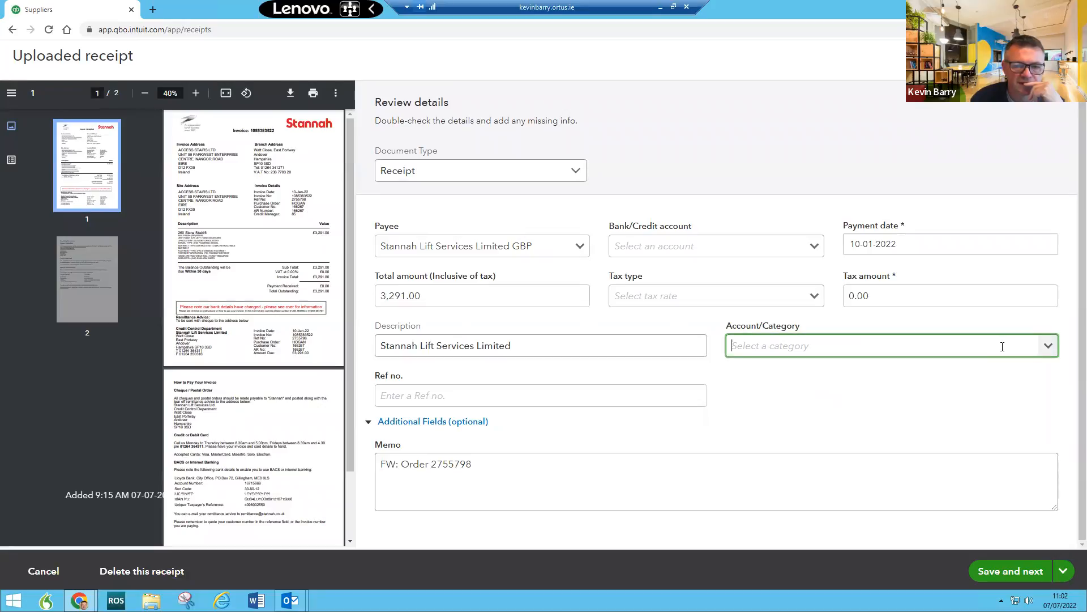
{"action": "type", "text": "Cost"}
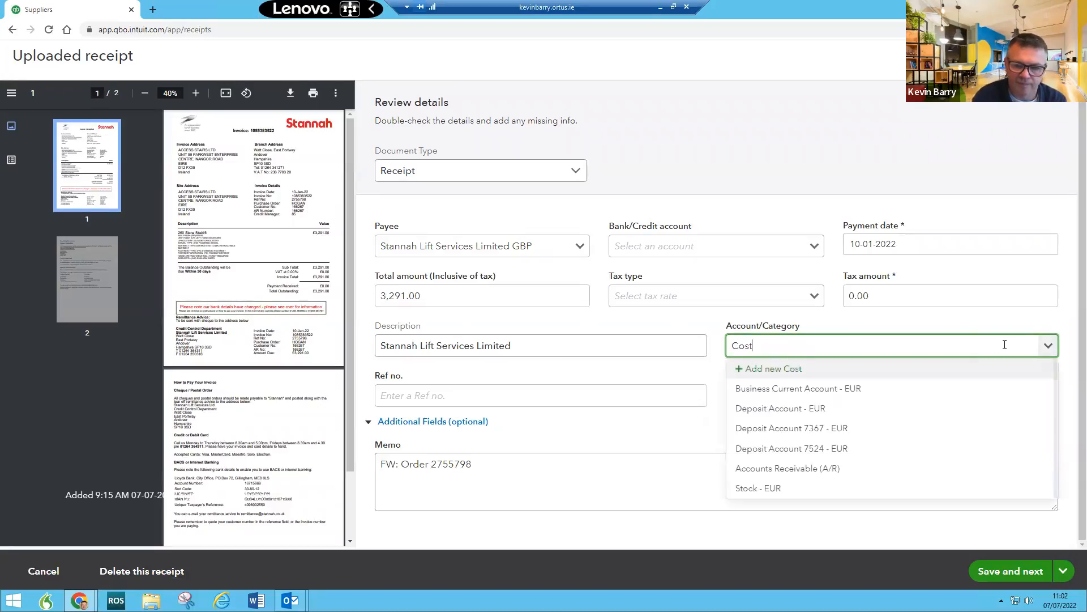
{"action": "left_click", "coordinate": [892, 388]}
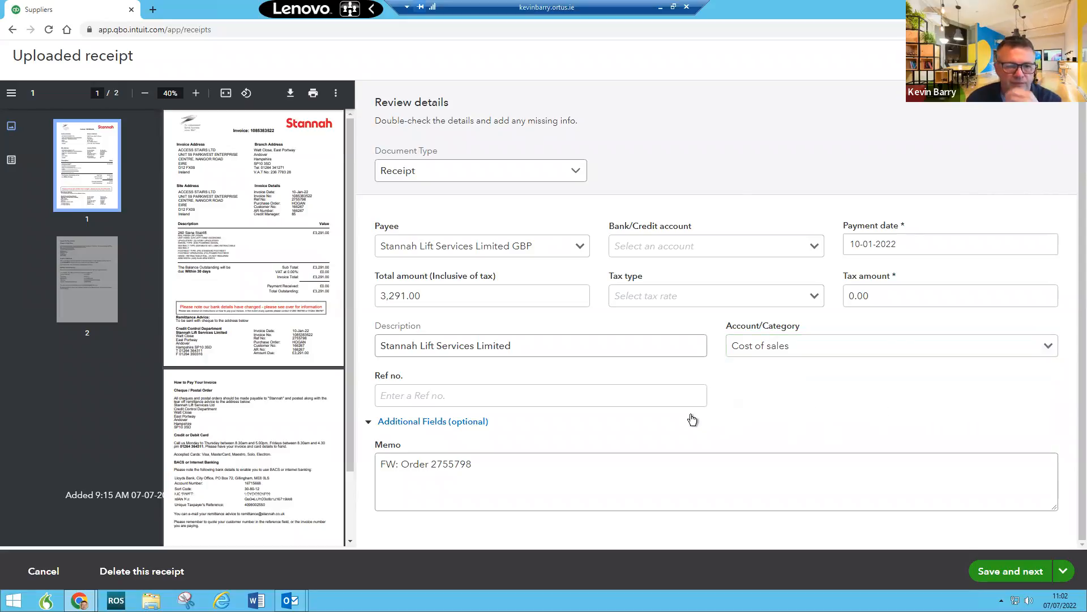
{"action": "scroll", "coordinate": [280, 372], "scroll_direction": "down", "scroll_amount": 3}
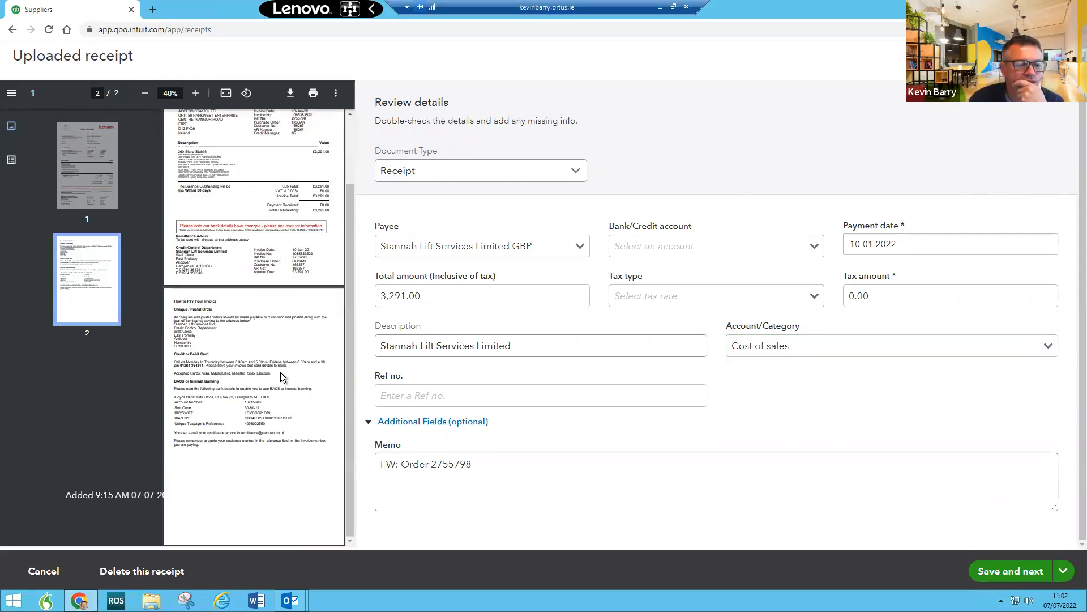
{"action": "scroll", "coordinate": [281, 372], "scroll_direction": "up", "scroll_amount": 3}
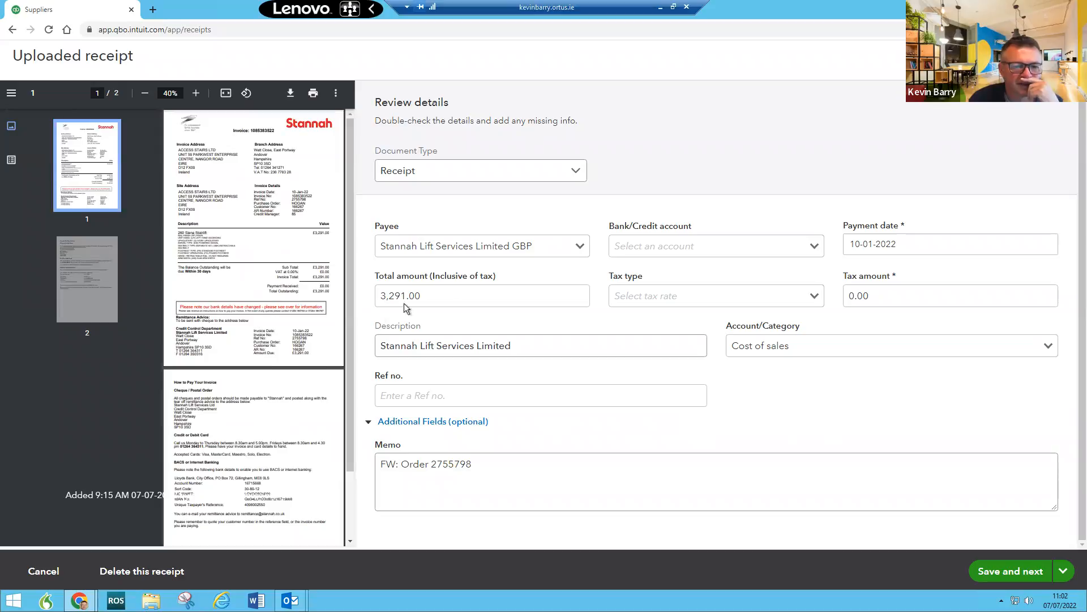
{"action": "left_click", "coordinate": [618, 287]}
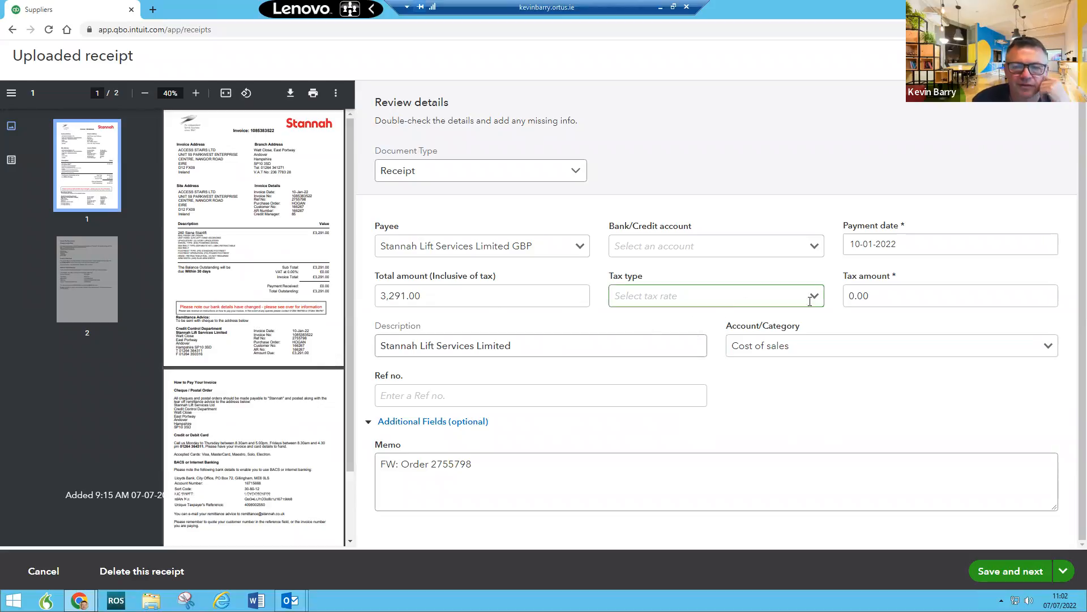
Step: Give the 3,291.00 receipt tax type RCG - R (0%) and save and close it
{"action": "left_click", "coordinate": [807, 304]}
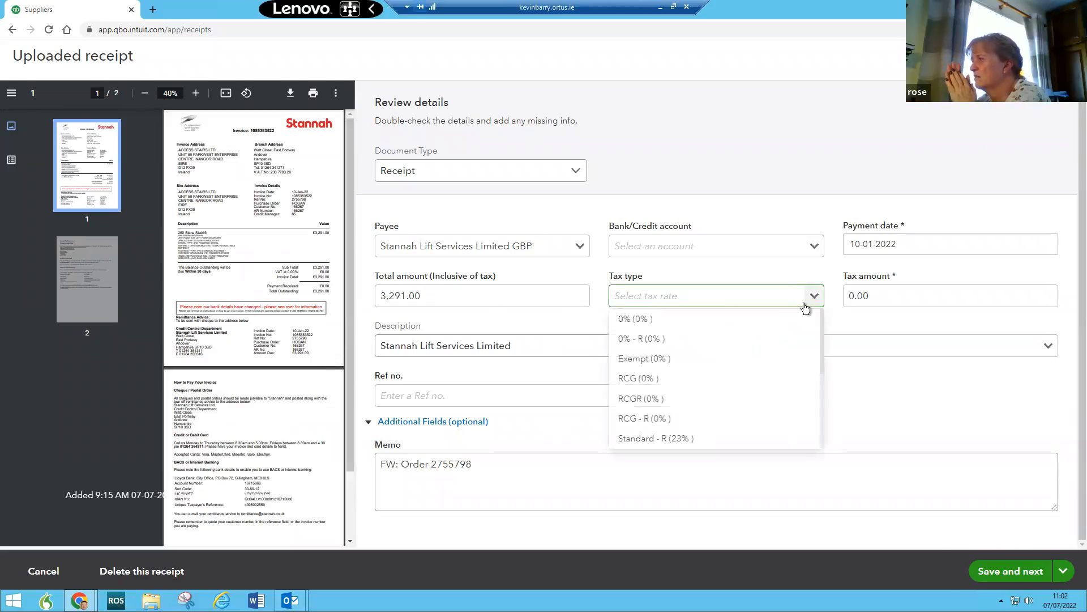
{"action": "left_click", "coordinate": [758, 298]}
{"action": "type", "text": "rcg"}
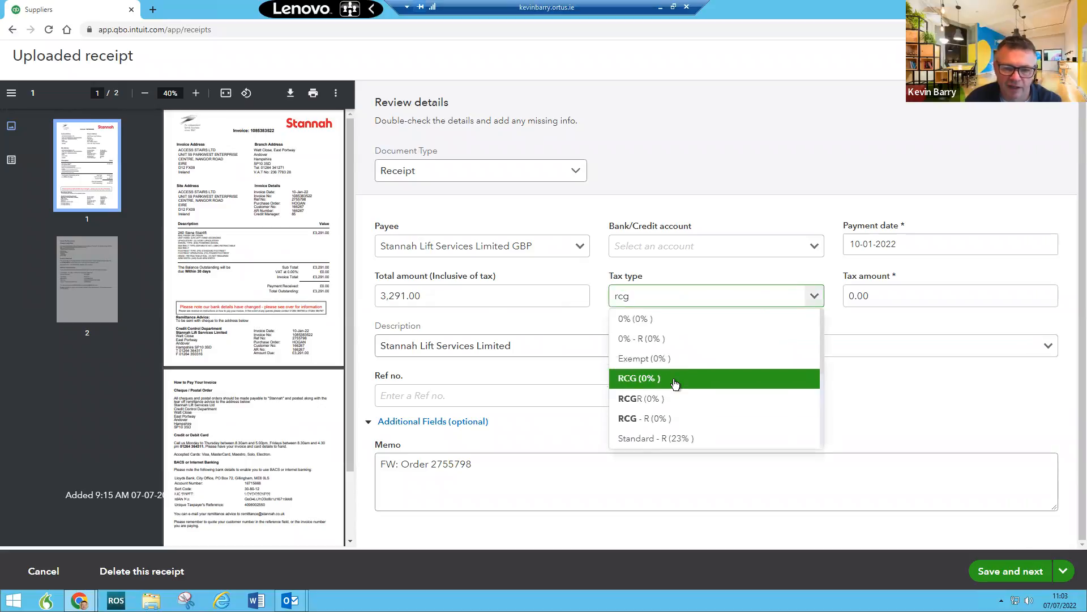
{"action": "left_click", "coordinate": [665, 423]}
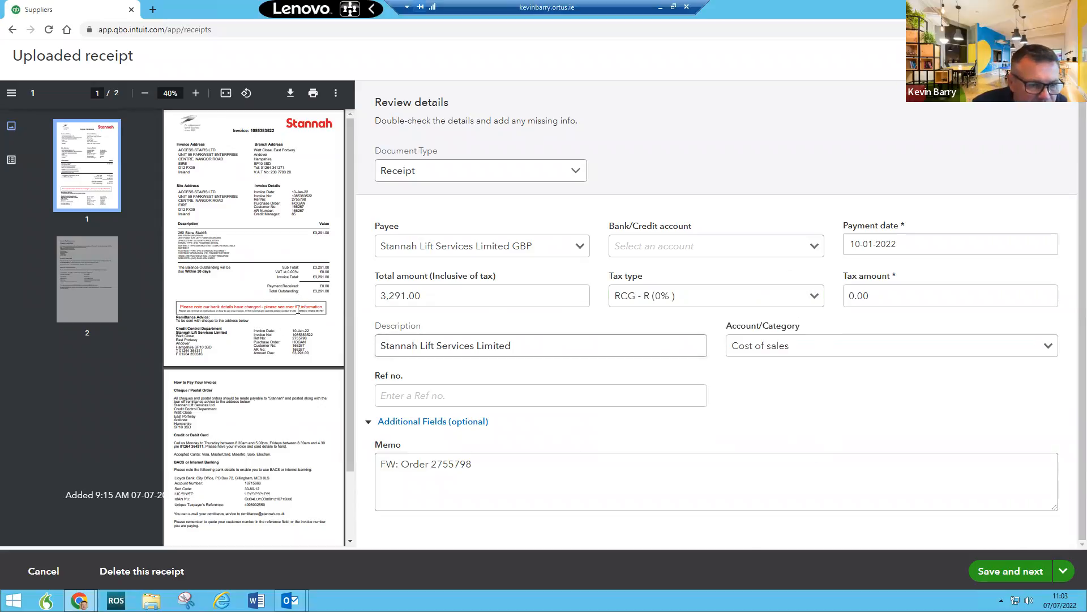
{"action": "left_click", "coordinate": [766, 497]}
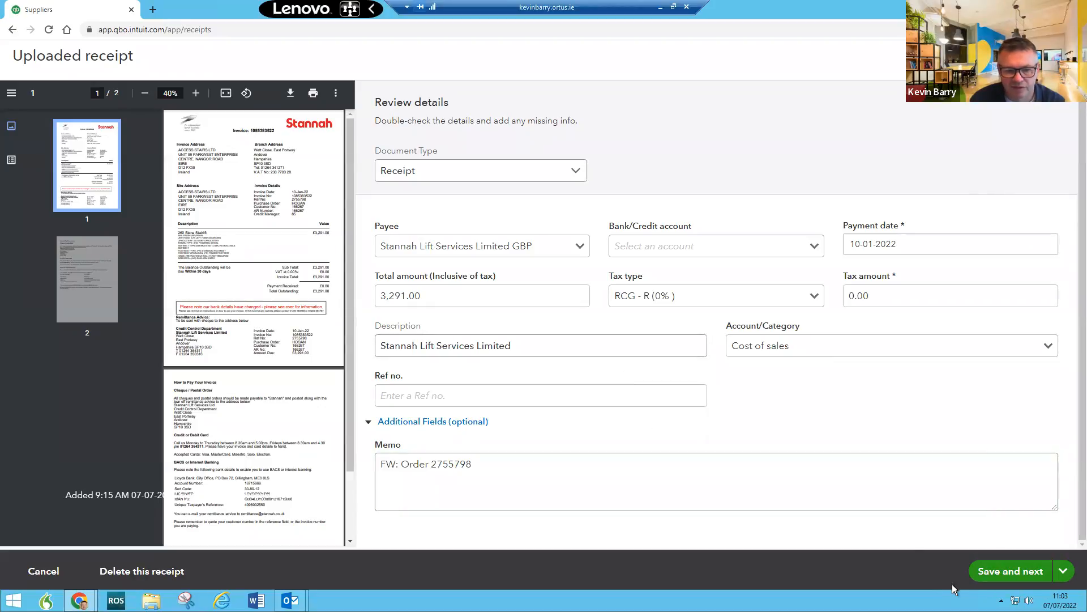
{"action": "left_click", "coordinate": [1063, 569]}
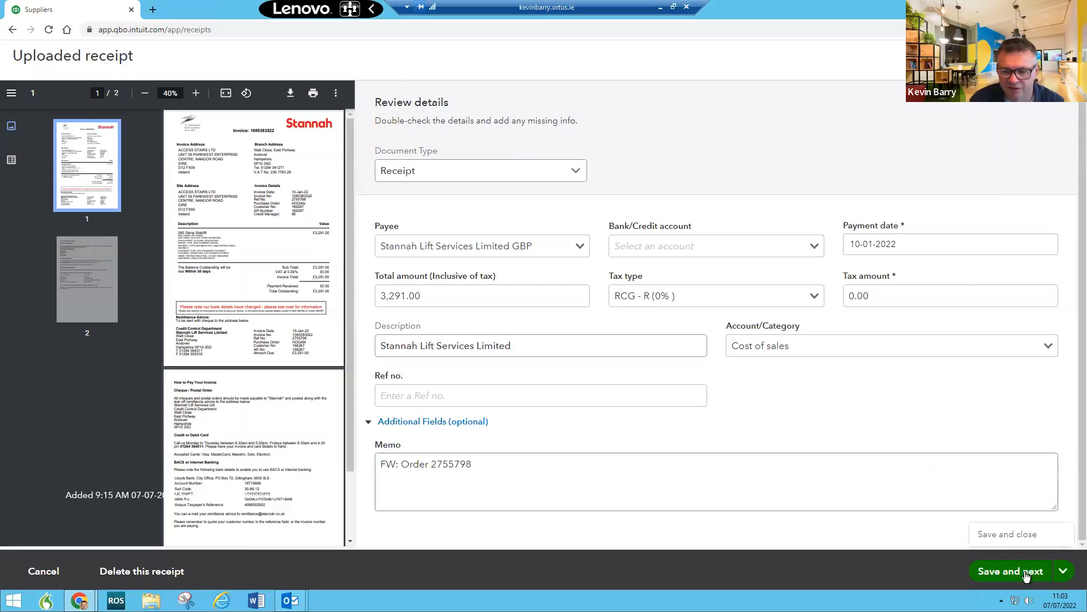
{"action": "left_click", "coordinate": [1004, 541]}
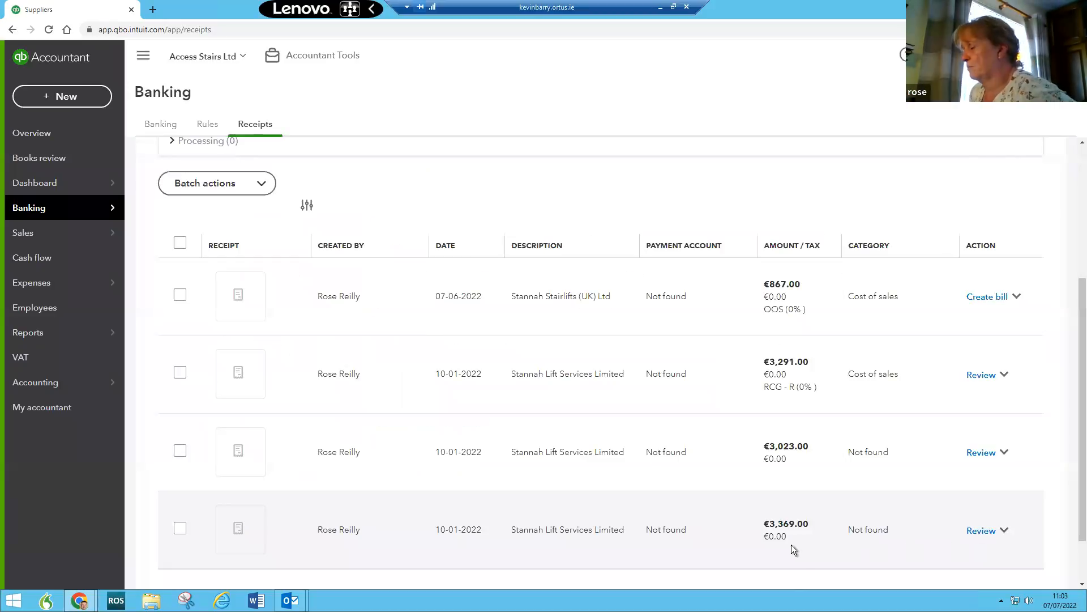
Step: Open the €3,291.00 Stannah Lift receipt and save and close it
{"action": "mouse_move", "coordinate": [41, 187]}
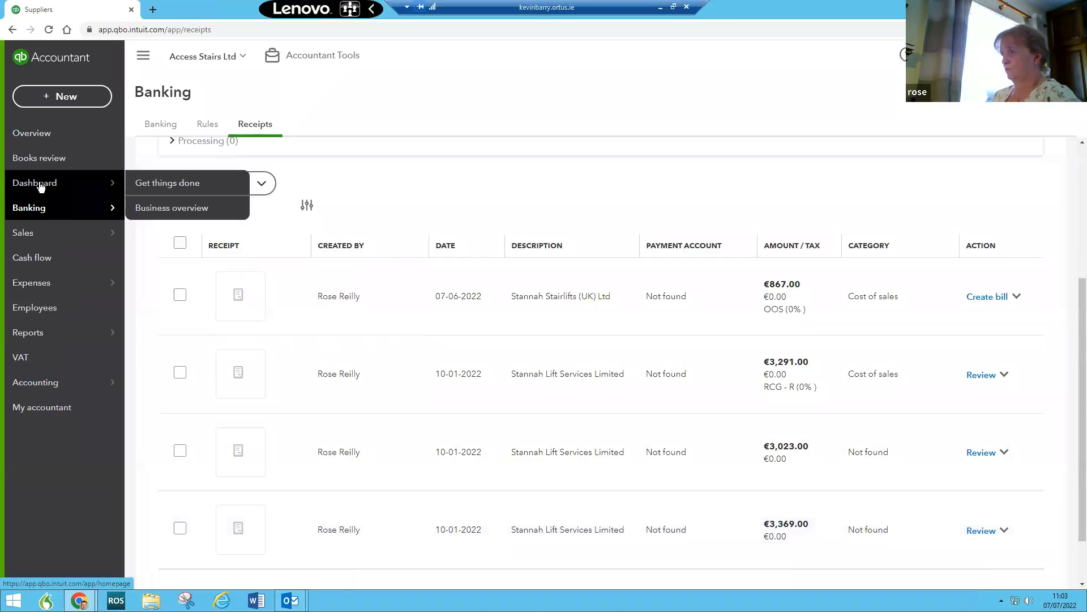
{"action": "scroll", "coordinate": [620, 378], "scroll_direction": "down", "scroll_amount": 2}
{"action": "scroll", "coordinate": [621, 379], "scroll_direction": "up", "scroll_amount": 5}
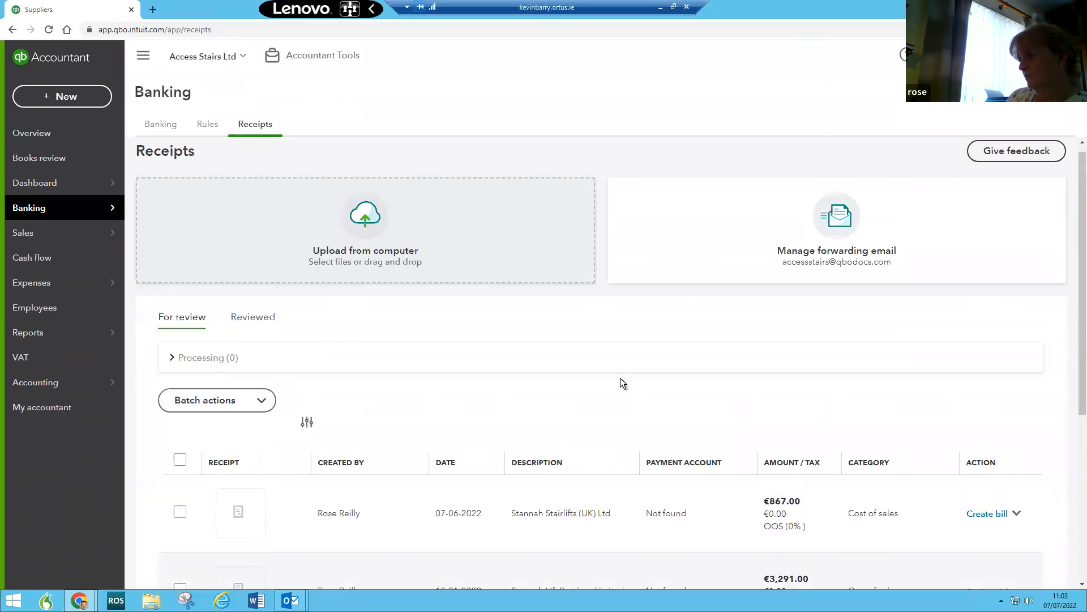
{"action": "scroll", "coordinate": [640, 387], "scroll_direction": "down", "scroll_amount": 2}
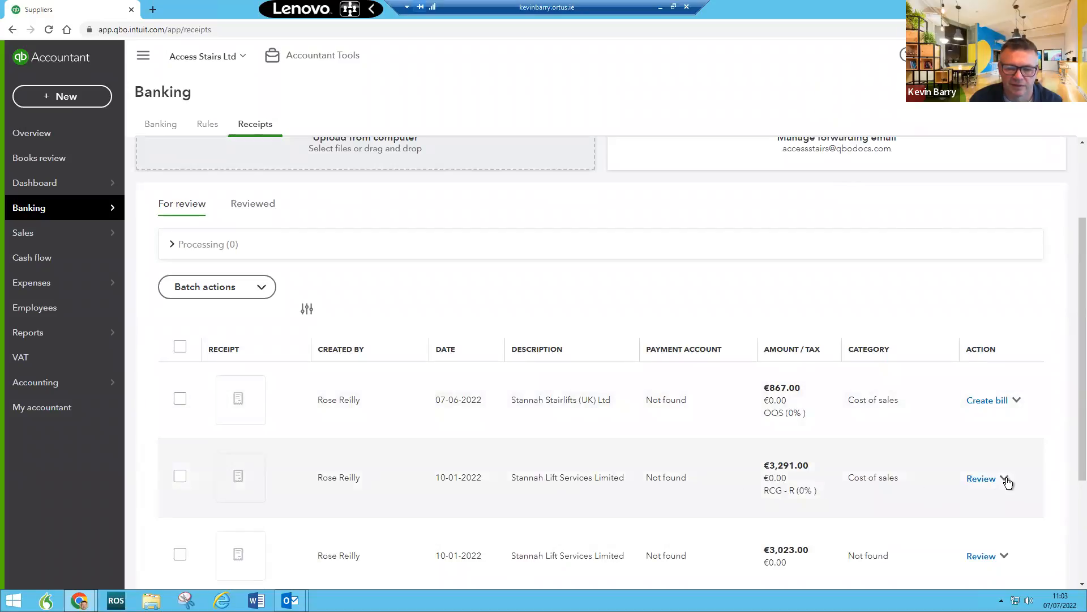
{"action": "left_click", "coordinate": [980, 478]}
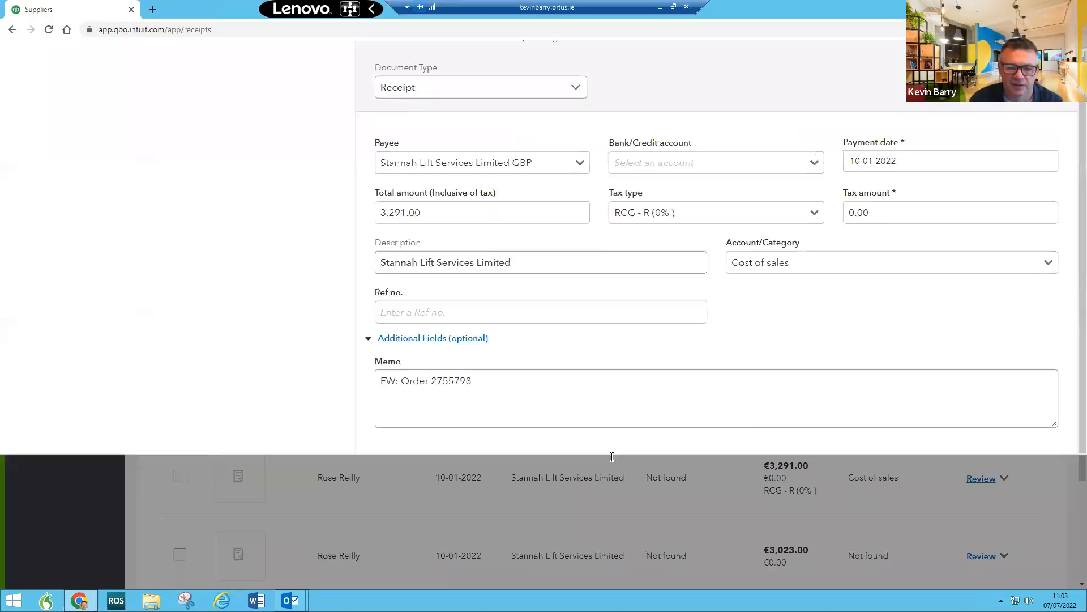
{"action": "left_click", "coordinate": [1064, 573]}
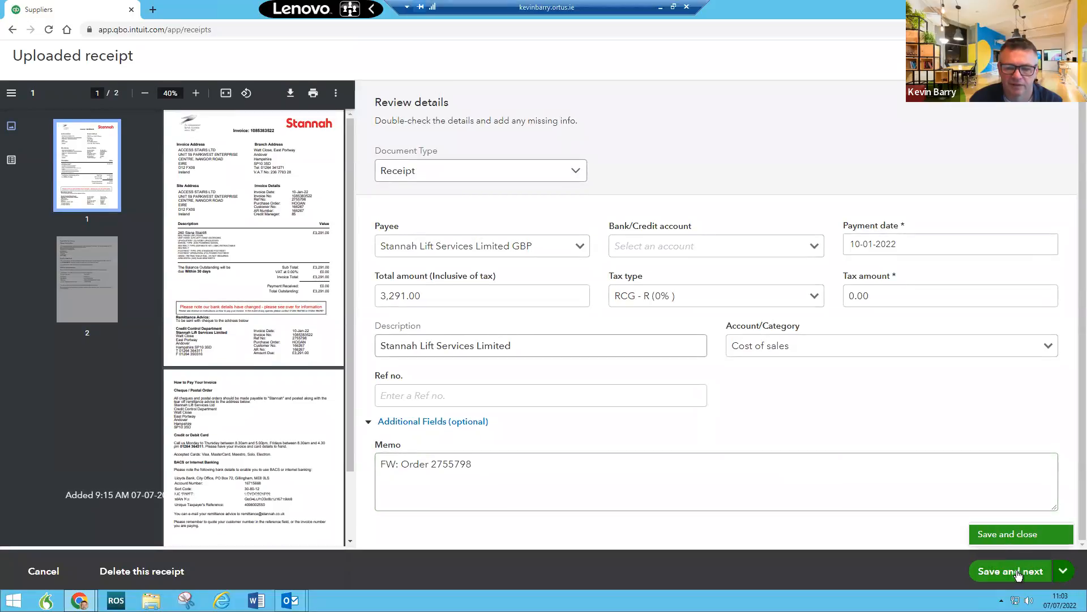
{"action": "left_click", "coordinate": [1007, 538]}
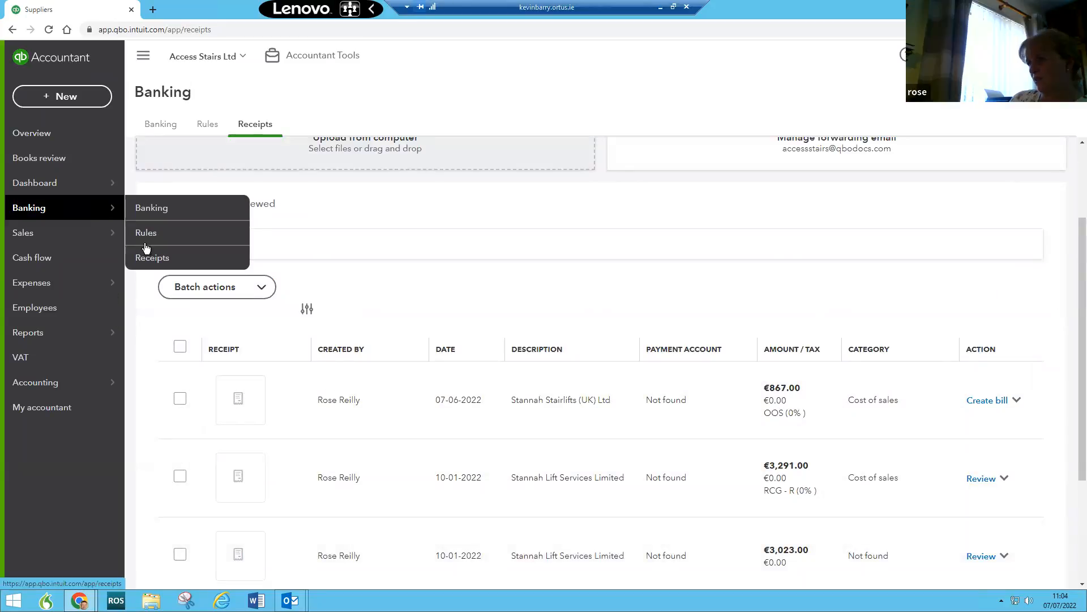
Step: Reopen the €3,291.00 receipt dated 10-01-2022 for review and view its document types
{"action": "scroll", "coordinate": [414, 361], "scroll_direction": "down", "scroll_amount": 3}
{"action": "scroll", "coordinate": [425, 362], "scroll_direction": "up", "scroll_amount": 1}
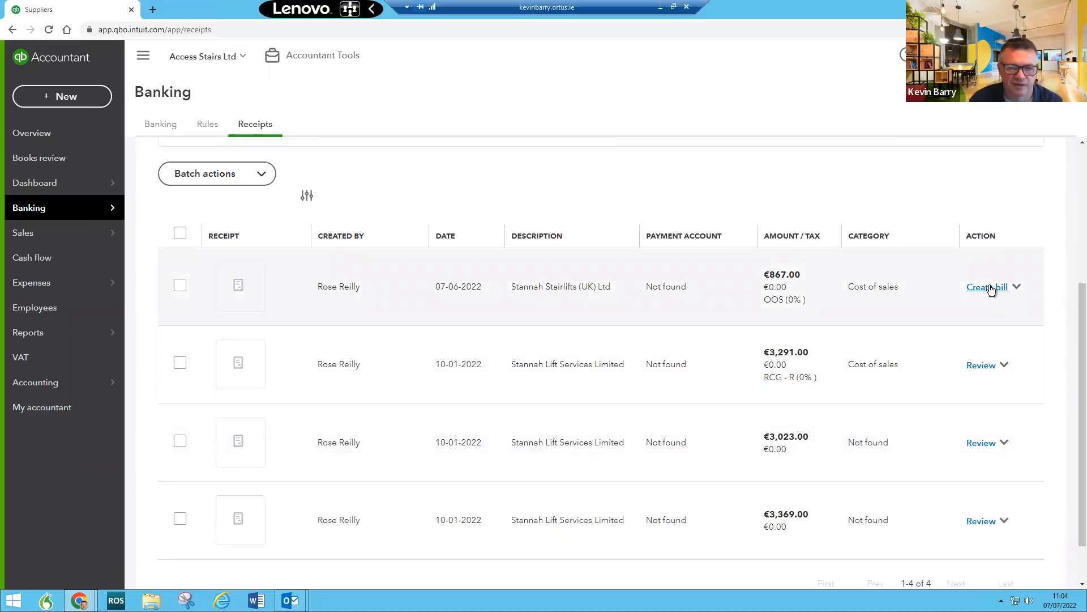
{"action": "left_click", "coordinate": [1005, 365]}
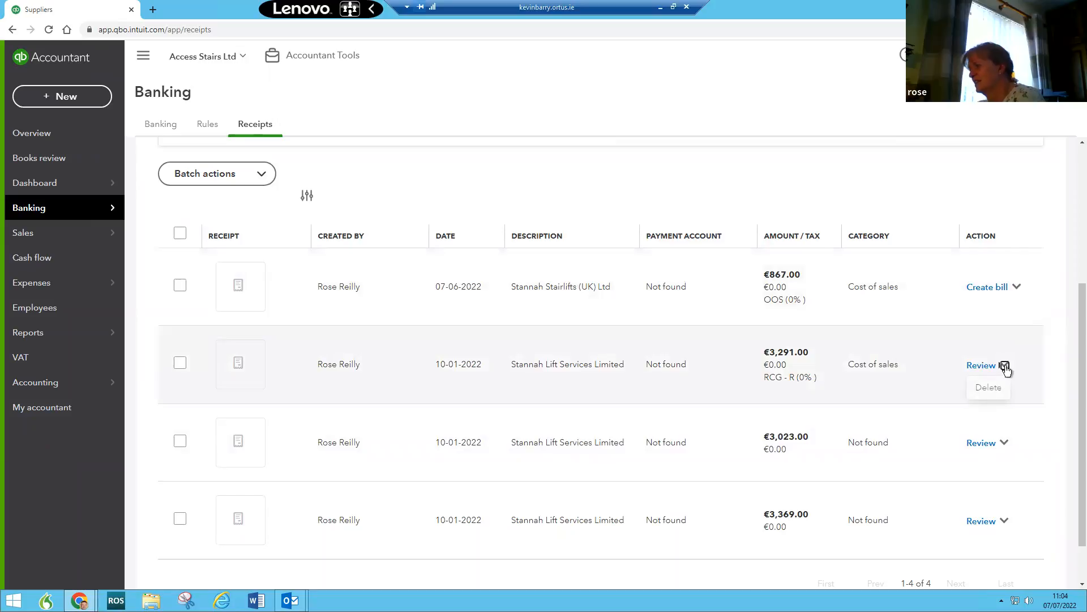
{"action": "left_click", "coordinate": [983, 365]}
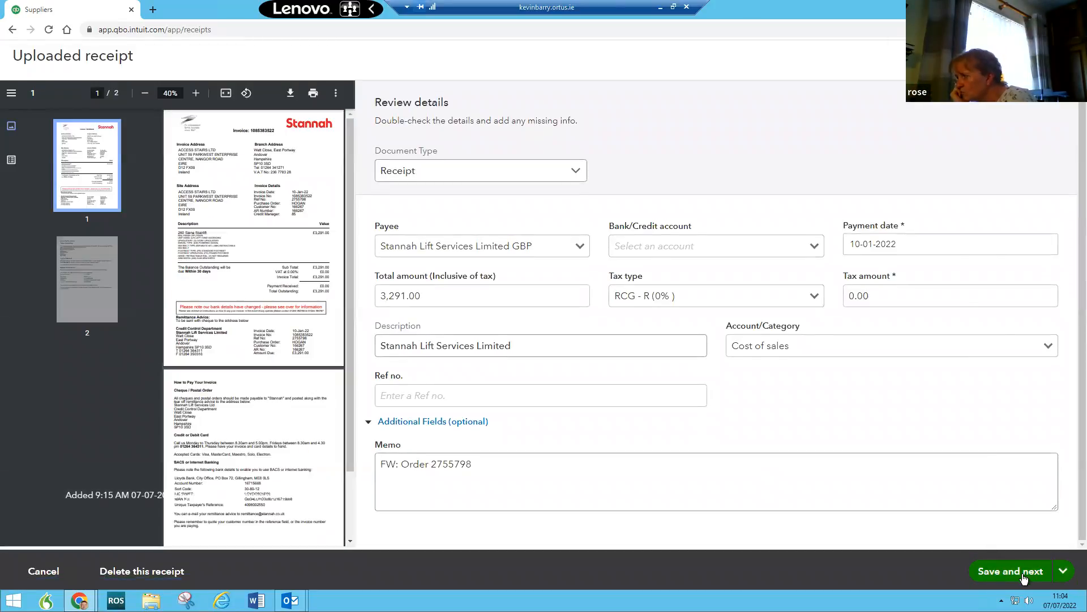
{"action": "left_click", "coordinate": [576, 170]}
Step: Change the document type to Bill, save and close, then reopen the draft bill
{"action": "left_click", "coordinate": [522, 220]}
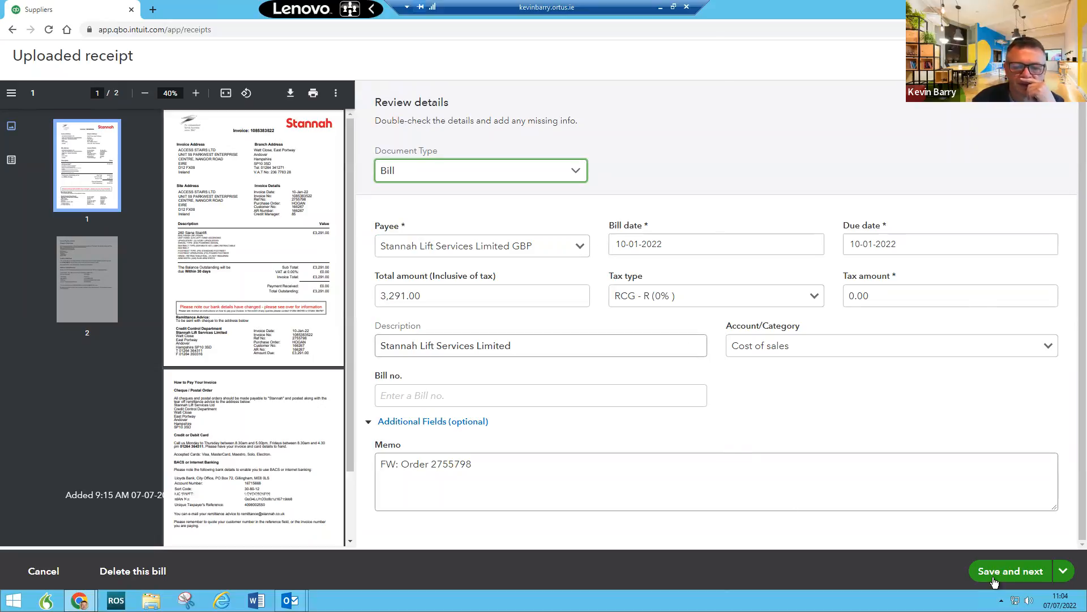
{"action": "left_click", "coordinate": [1062, 572]}
{"action": "left_click", "coordinate": [994, 543]}
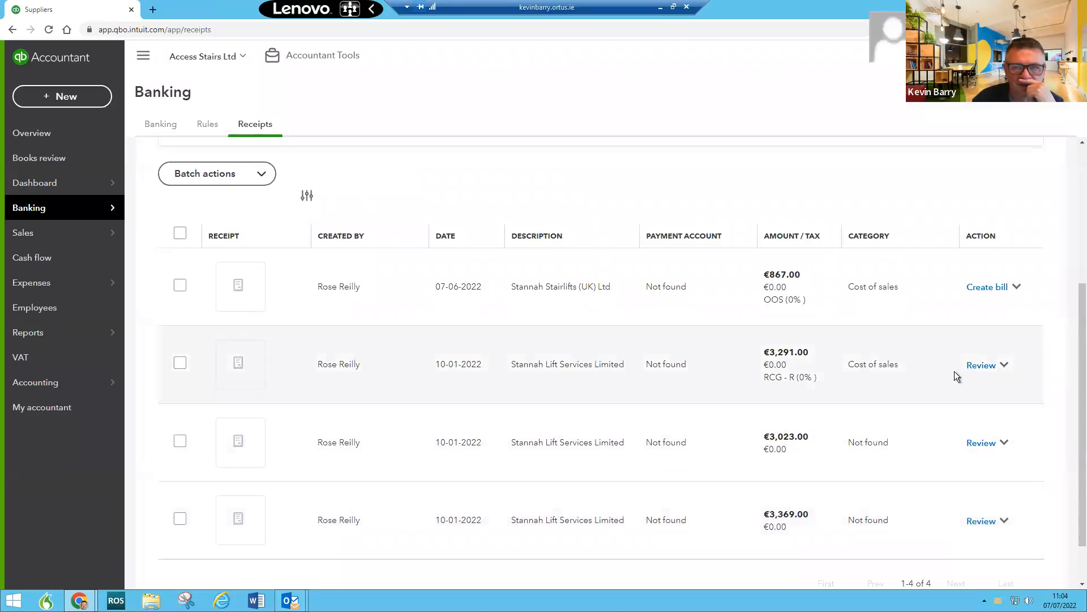
{"action": "left_click", "coordinate": [980, 366]}
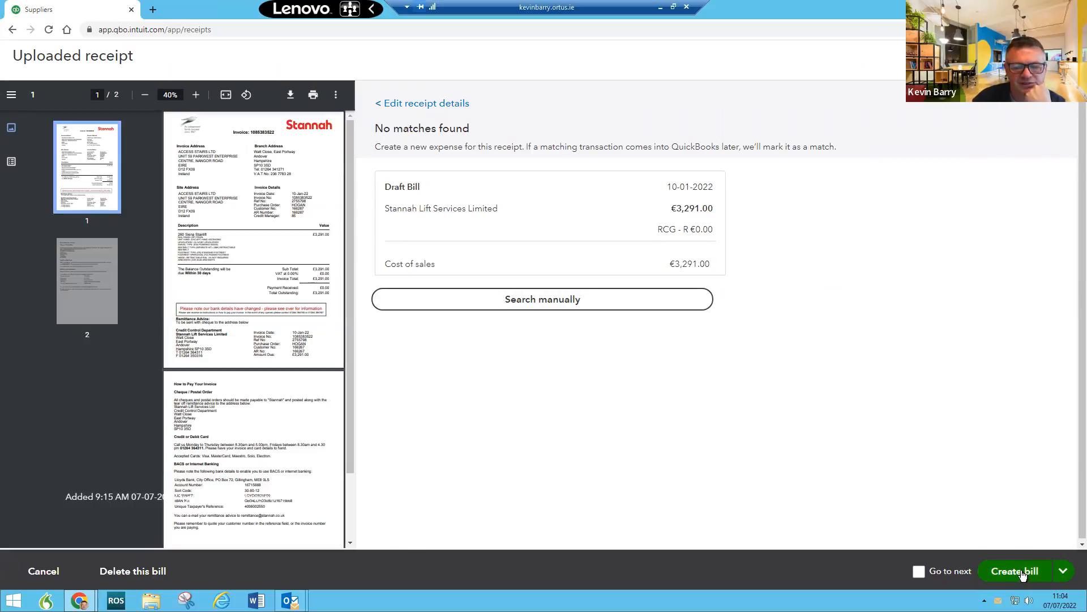
Step: Try creating the Stannah Lift bill, check payment accounts, and go back after the currency error
{"action": "left_click", "coordinate": [1005, 572]}
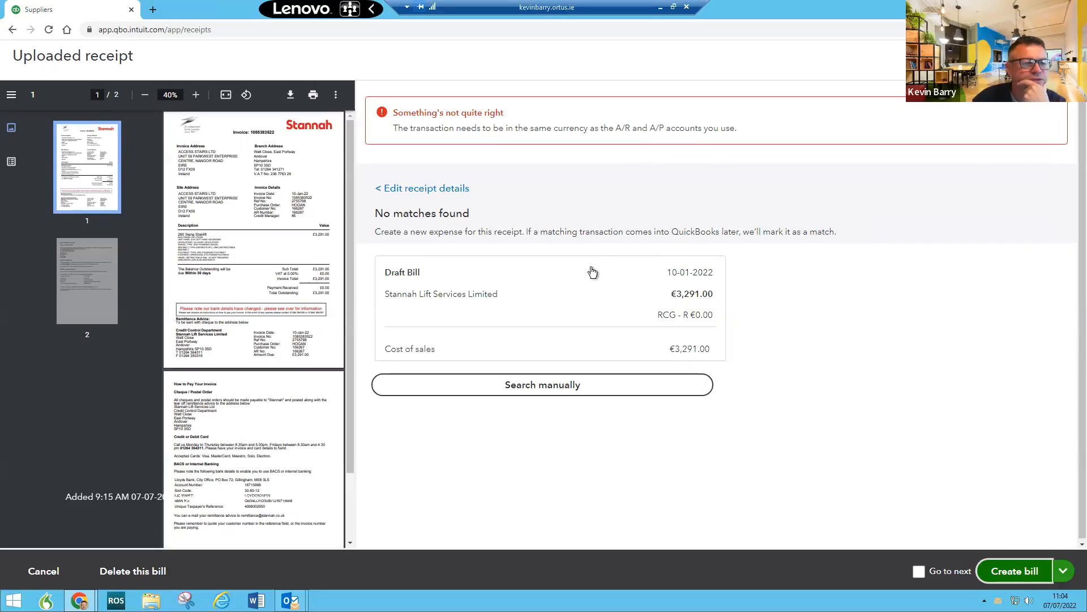
{"action": "left_click", "coordinate": [479, 296]}
{"action": "double_click", "coordinate": [480, 295]}
{"action": "left_click", "coordinate": [528, 388]}
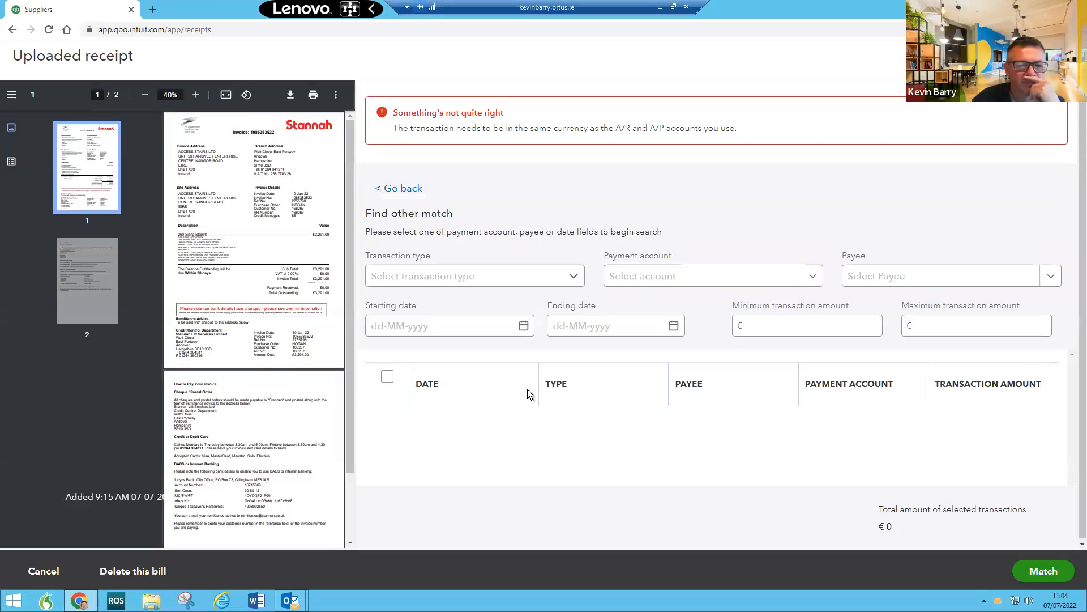
{"action": "left_click", "coordinate": [808, 277]}
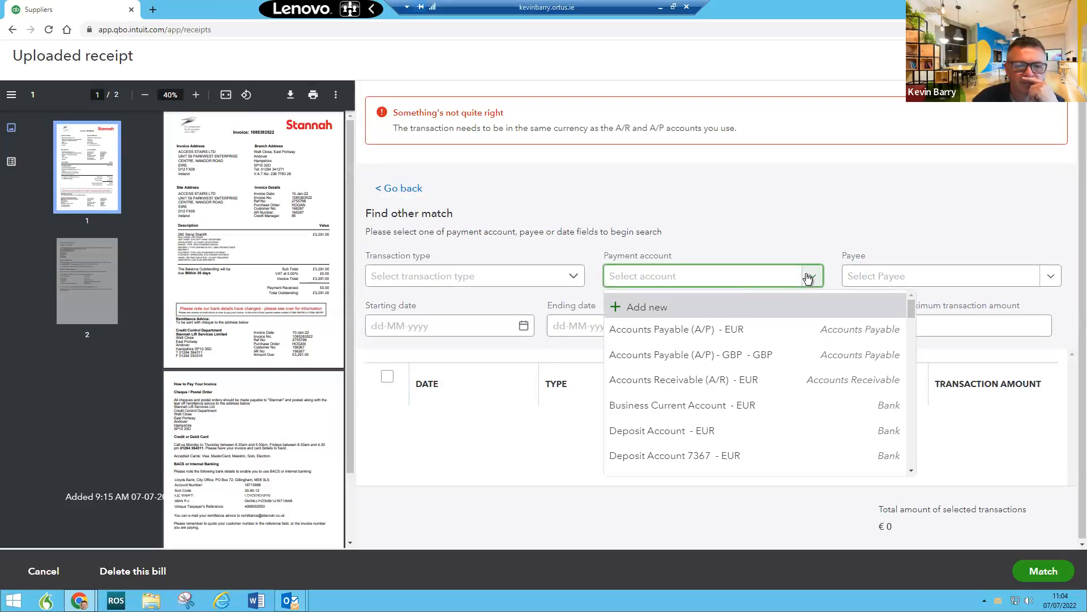
{"action": "left_click", "coordinate": [790, 222]}
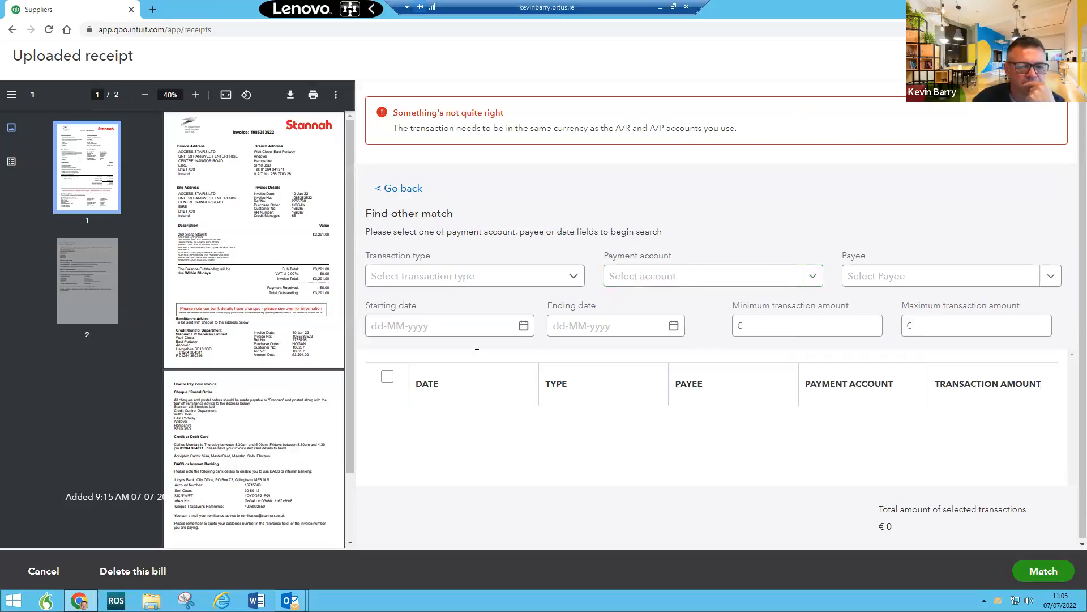
{"action": "left_click", "coordinate": [389, 190]}
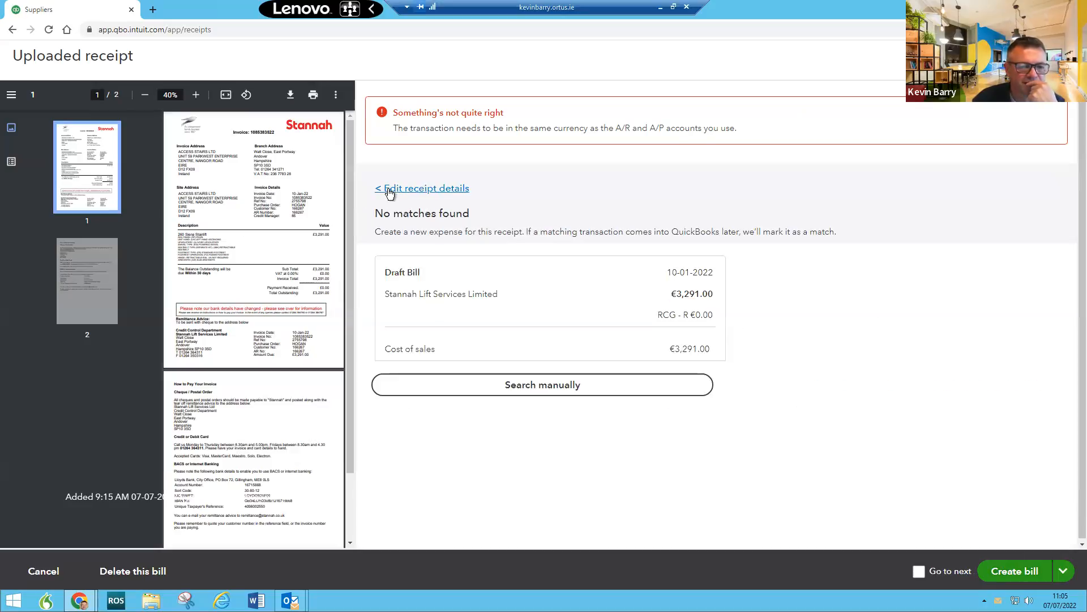
Step: Review the €3,291.00 Stannah Lift Services receipt fields and save and close it unchanged
{"action": "left_click", "coordinate": [390, 189]}
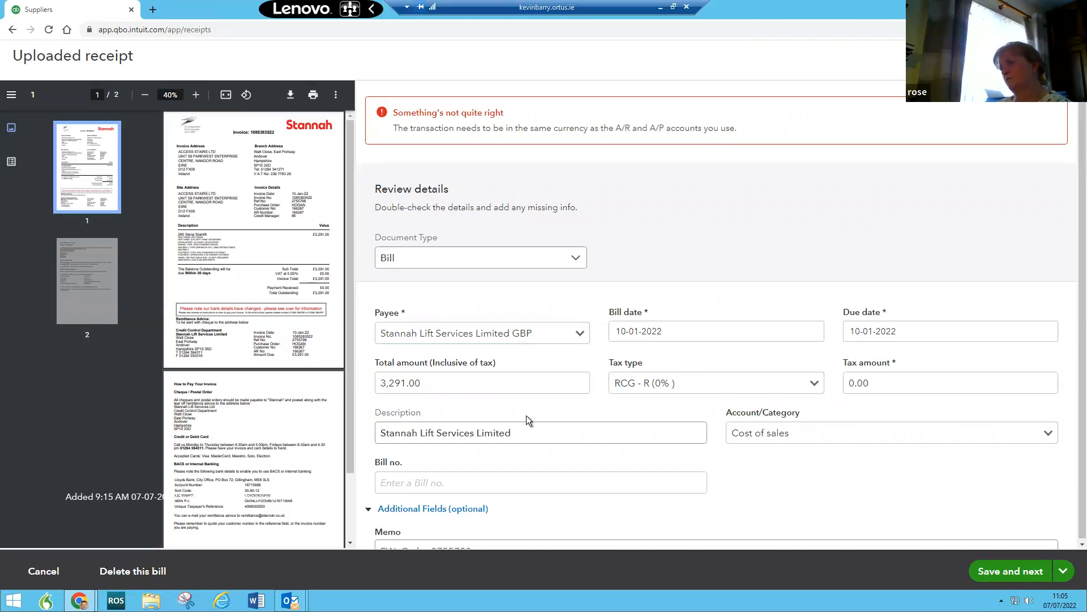
{"action": "scroll", "coordinate": [529, 408], "scroll_direction": "down", "scroll_amount": 1}
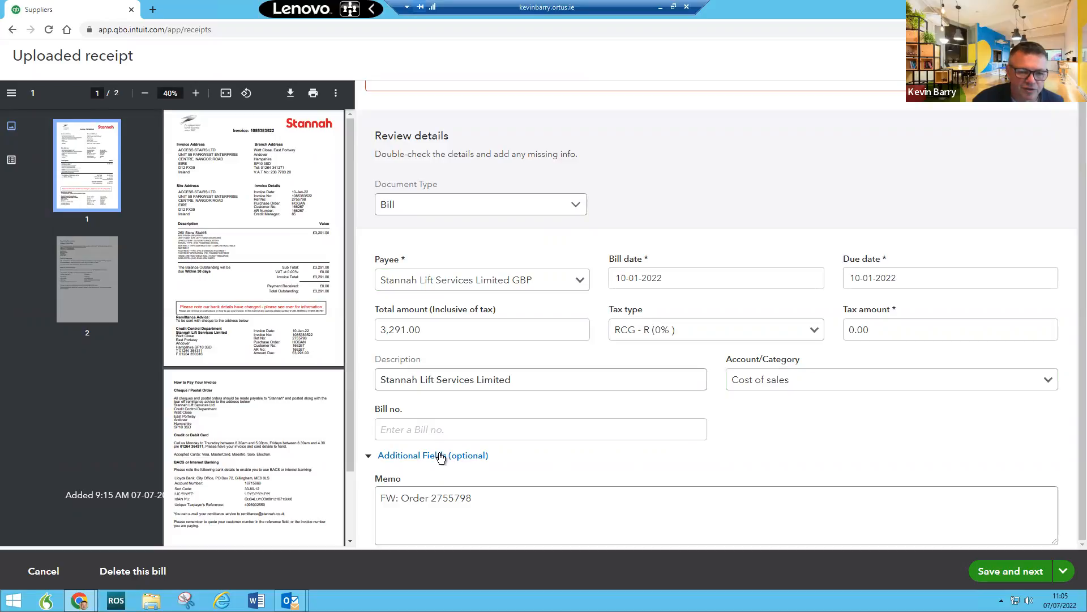
{"action": "left_click", "coordinate": [466, 462]}
{"action": "left_click", "coordinate": [465, 462]}
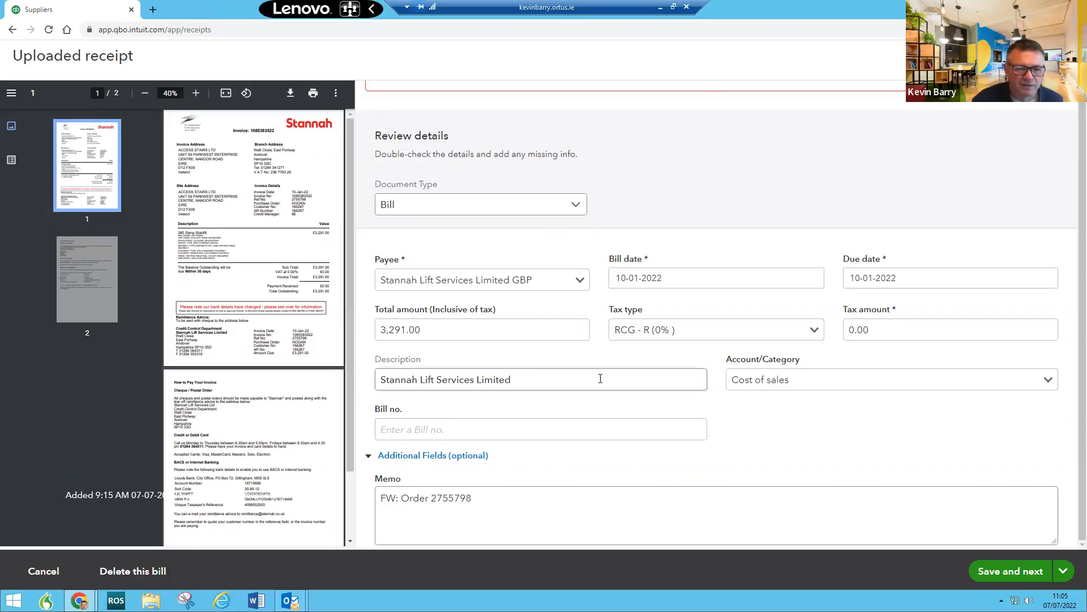
{"action": "scroll", "coordinate": [711, 393], "scroll_direction": "up", "scroll_amount": 1}
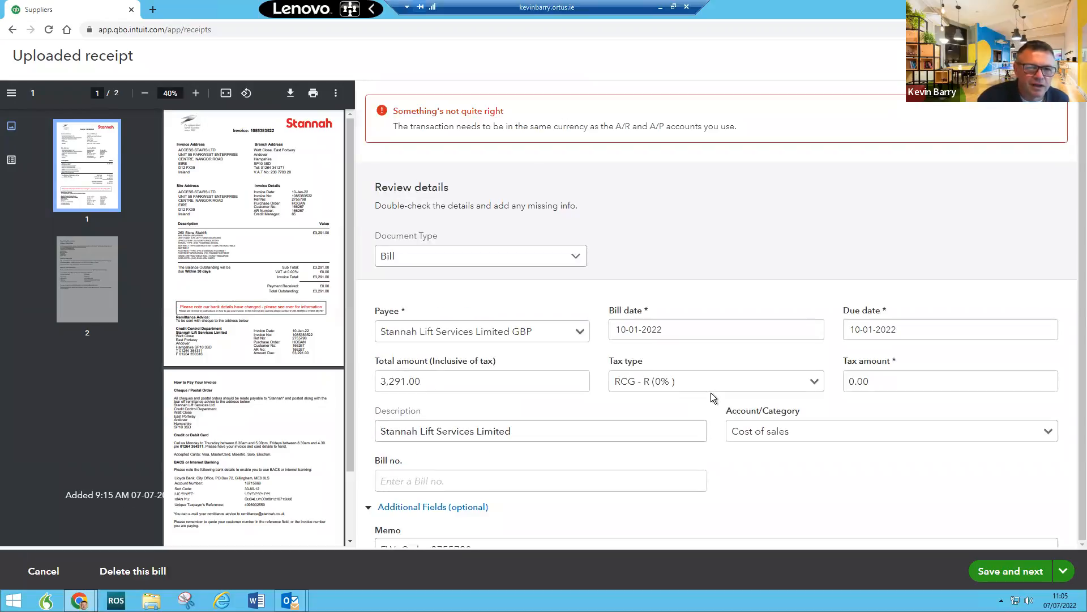
{"action": "scroll", "coordinate": [711, 393], "scroll_direction": "down", "scroll_amount": 1}
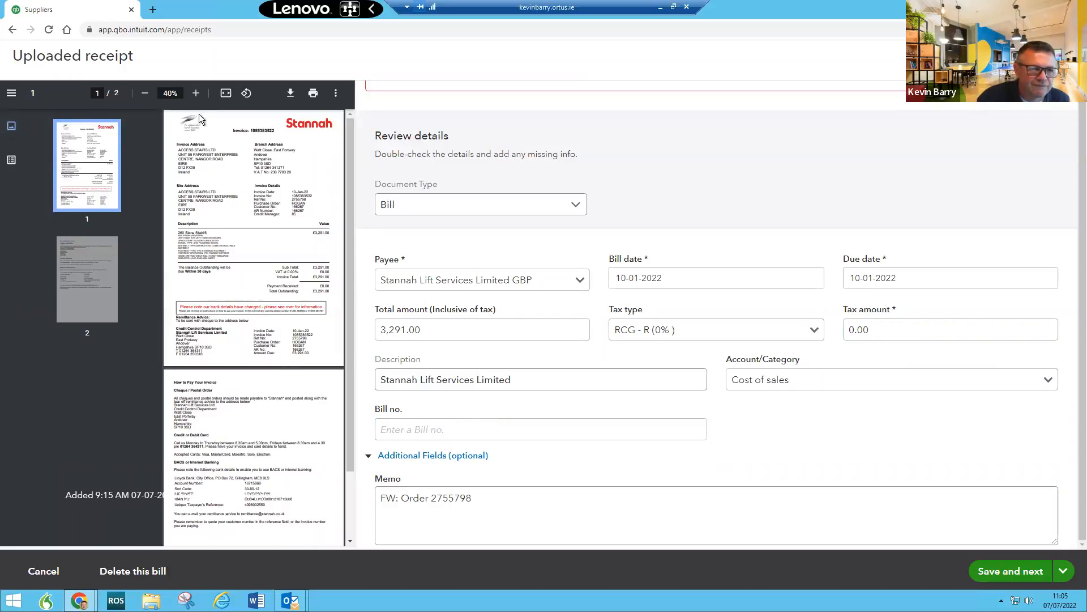
{"action": "left_click", "coordinate": [336, 94]}
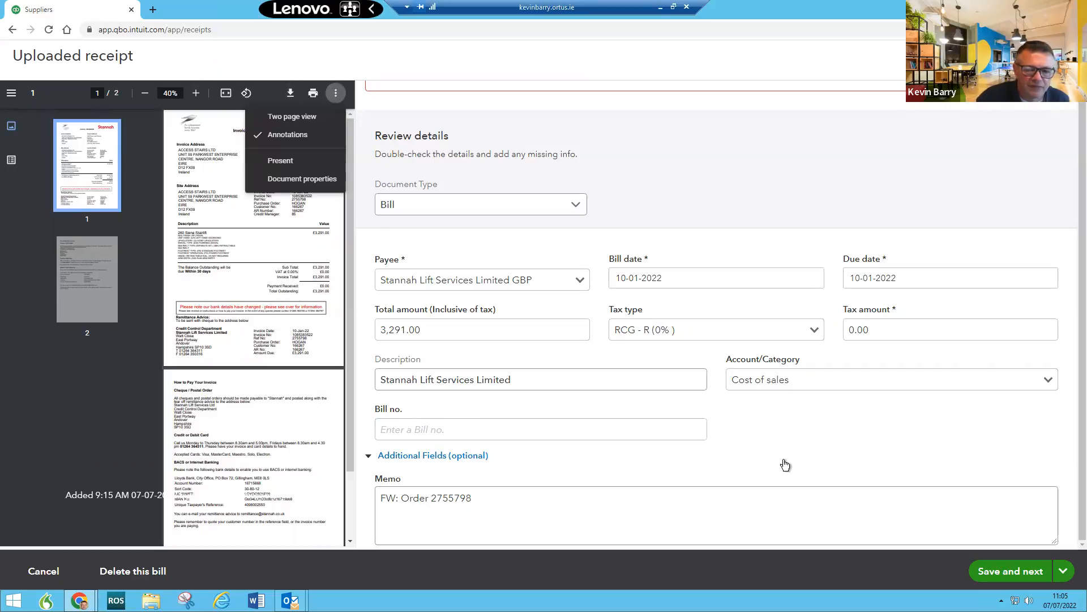
{"action": "scroll", "coordinate": [620, 320], "scroll_direction": "up", "scroll_amount": 1}
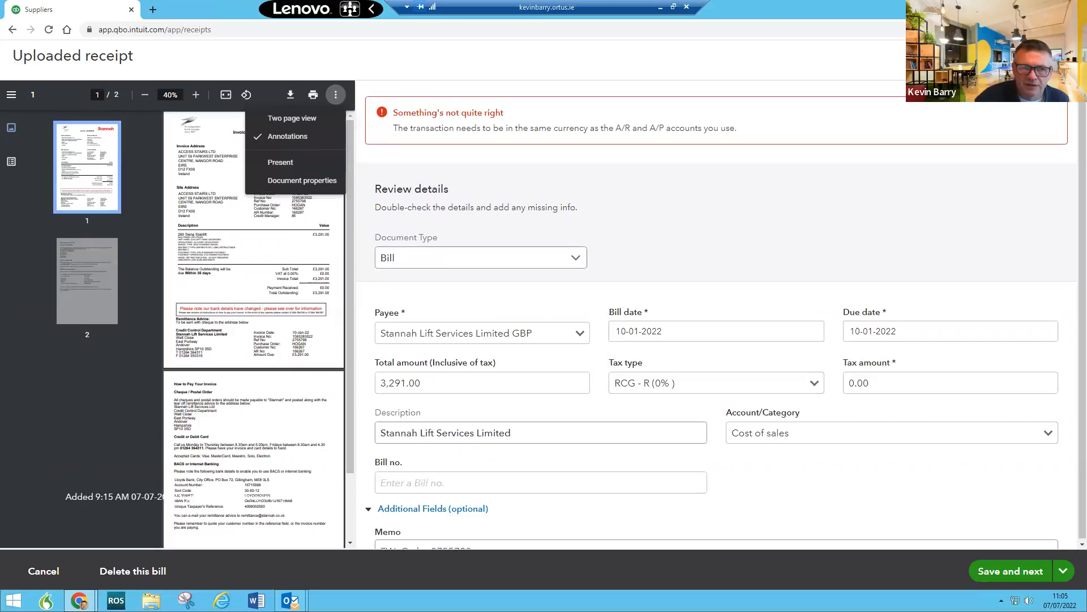
{"action": "left_click", "coordinate": [1065, 574]}
{"action": "left_click", "coordinate": [994, 533]}
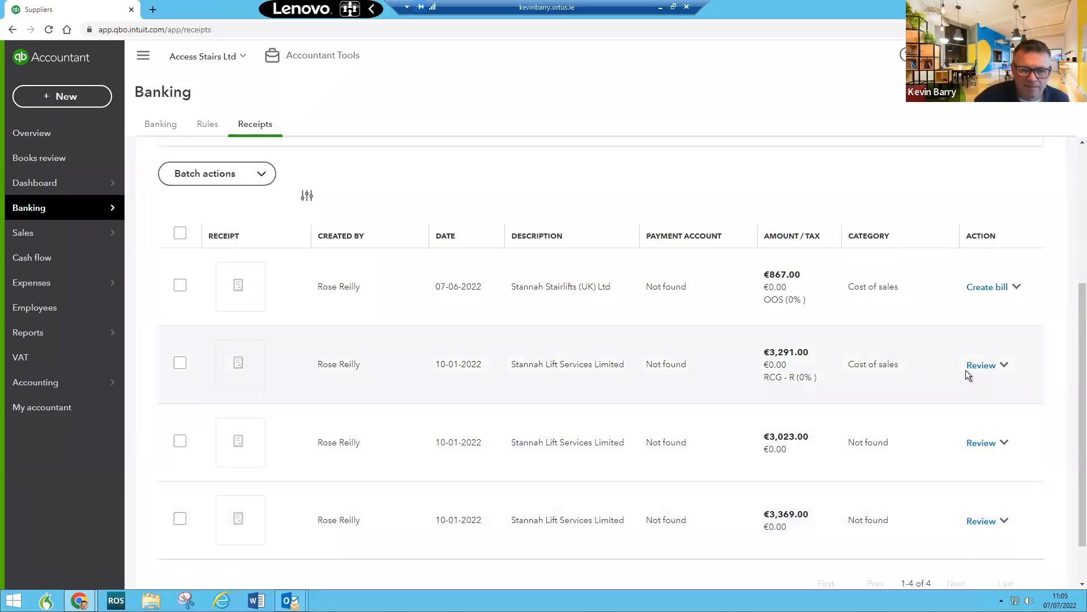
Step: Reopen and close the €3,291.00 receipt review, then go to the Access Stairs Ltd dashboard
{"action": "left_click", "coordinate": [1004, 365]}
{"action": "left_click", "coordinate": [332, 367]}
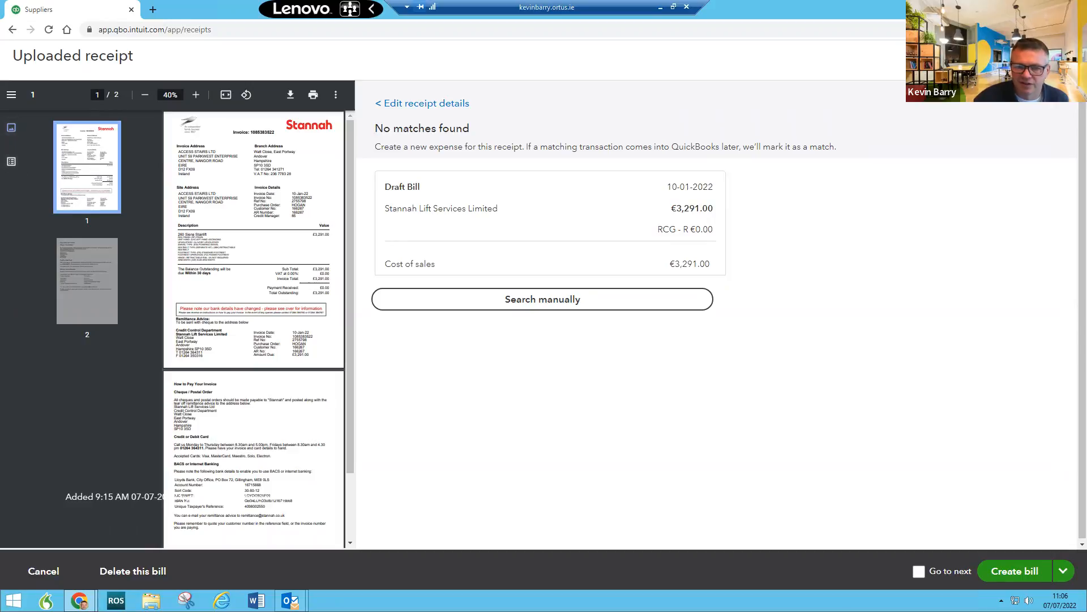
{"action": "key", "text": "Escape"}
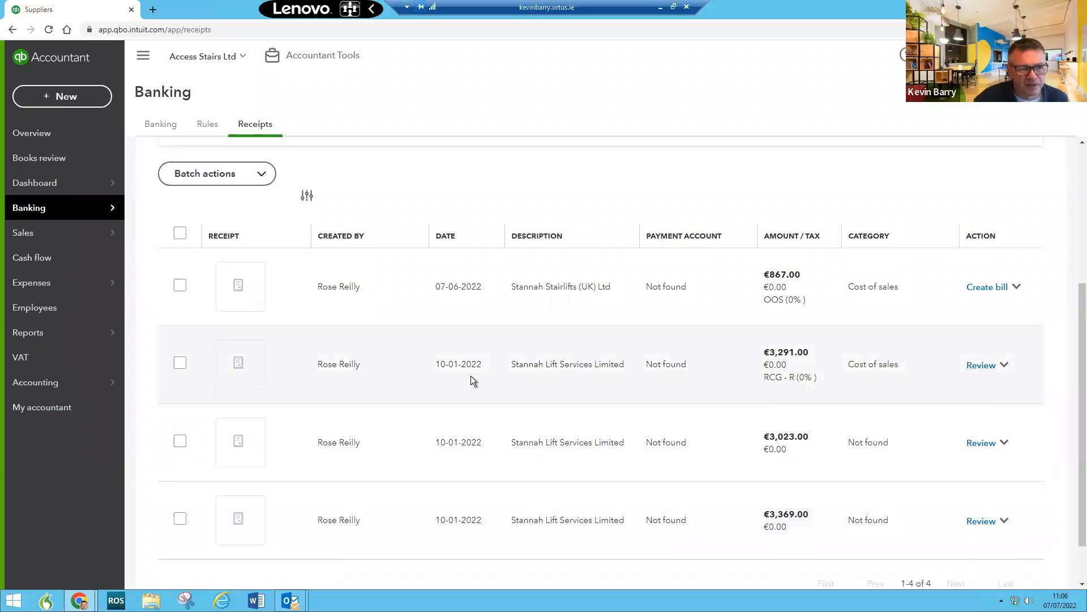
{"action": "left_click", "coordinate": [43, 189]}
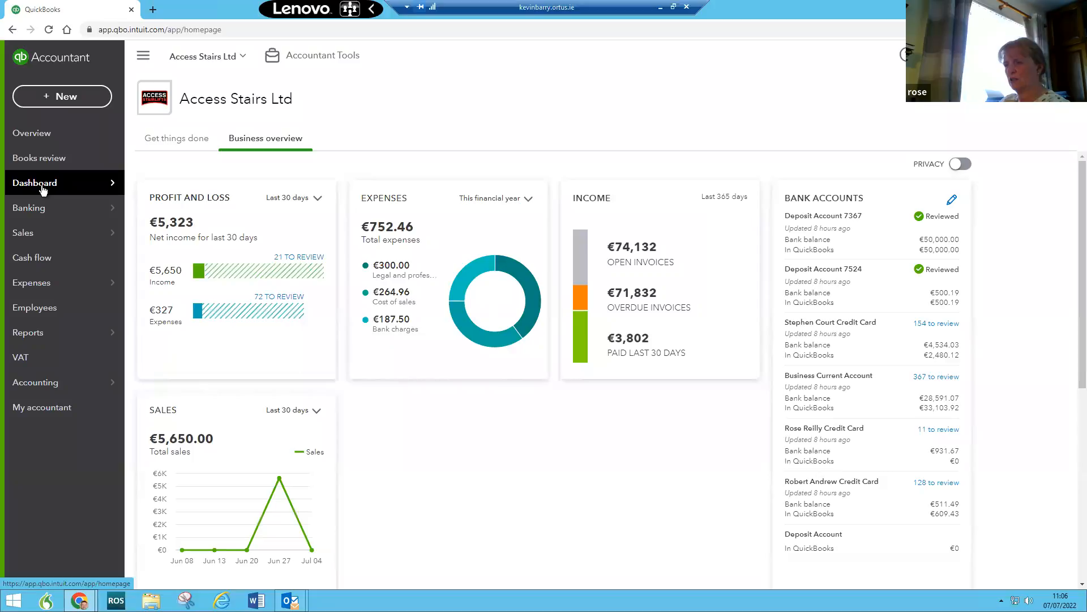
Step: Download Sales January 2022.xlsx from the documents shared with the accountant and open it in Excel
{"action": "left_click", "coordinate": [40, 408]}
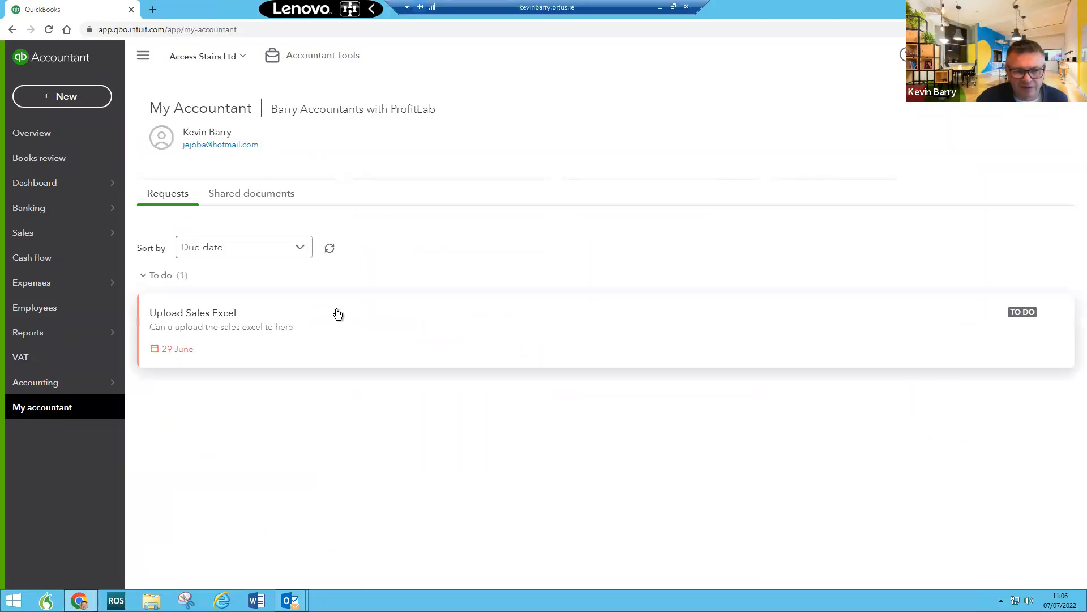
{"action": "left_click", "coordinate": [264, 198]}
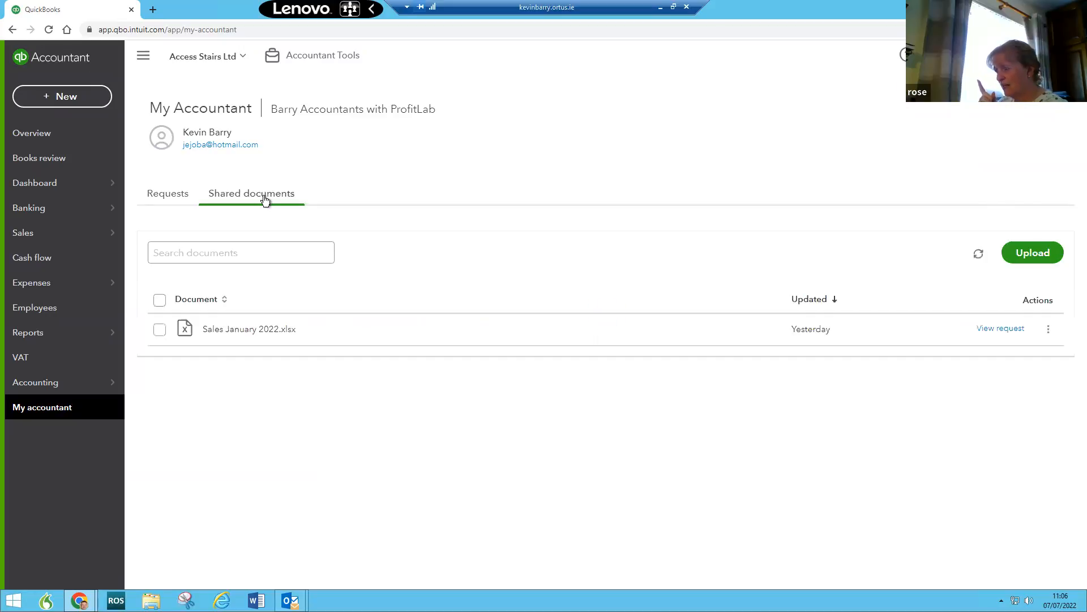
{"action": "left_click", "coordinate": [255, 330]}
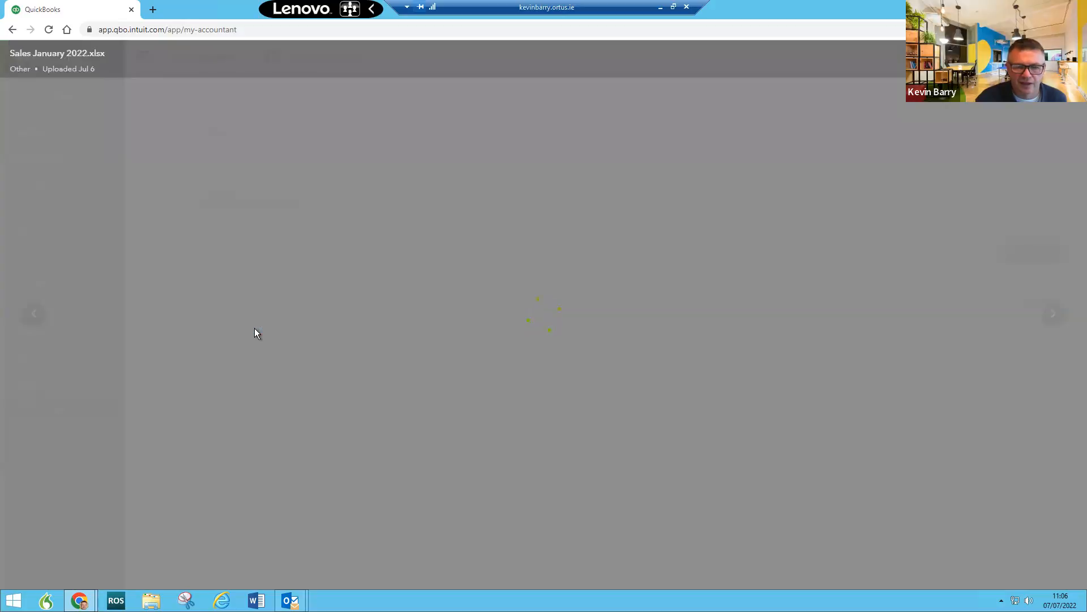
{"action": "left_click", "coordinate": [503, 405]}
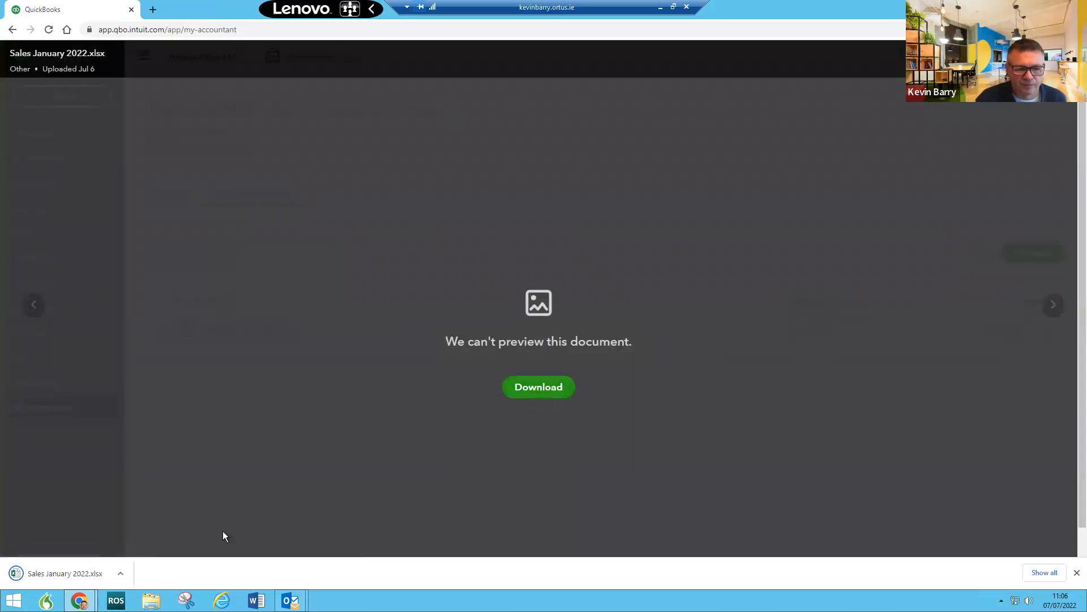
{"action": "left_click", "coordinate": [74, 574]}
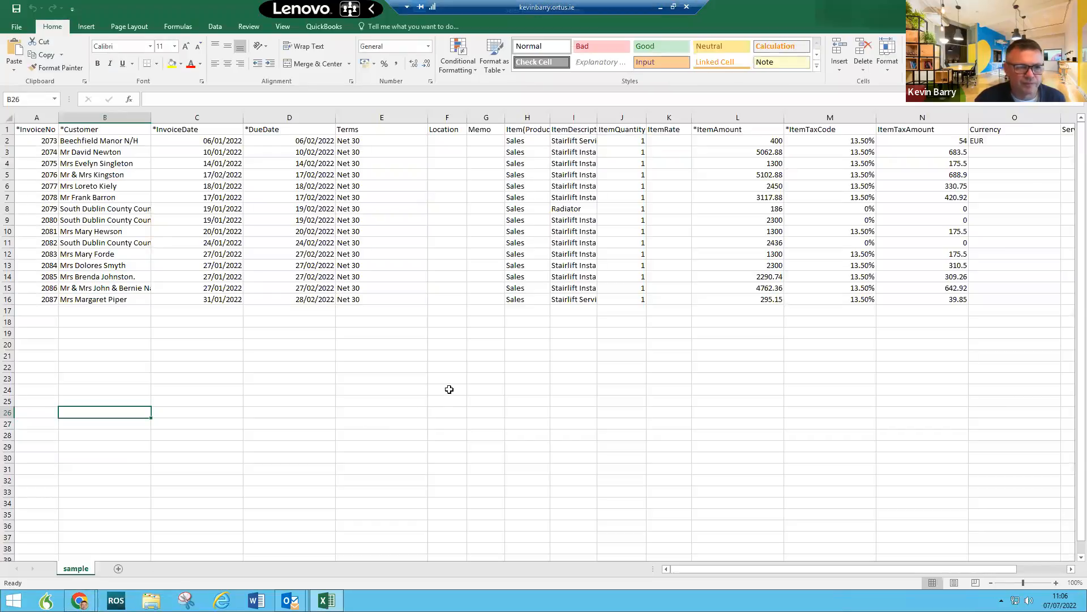
Step: Drag the Excel workbook off-screen to reveal the QuickBooks document viewer behind it
{"action": "left_click", "coordinate": [462, 261]}
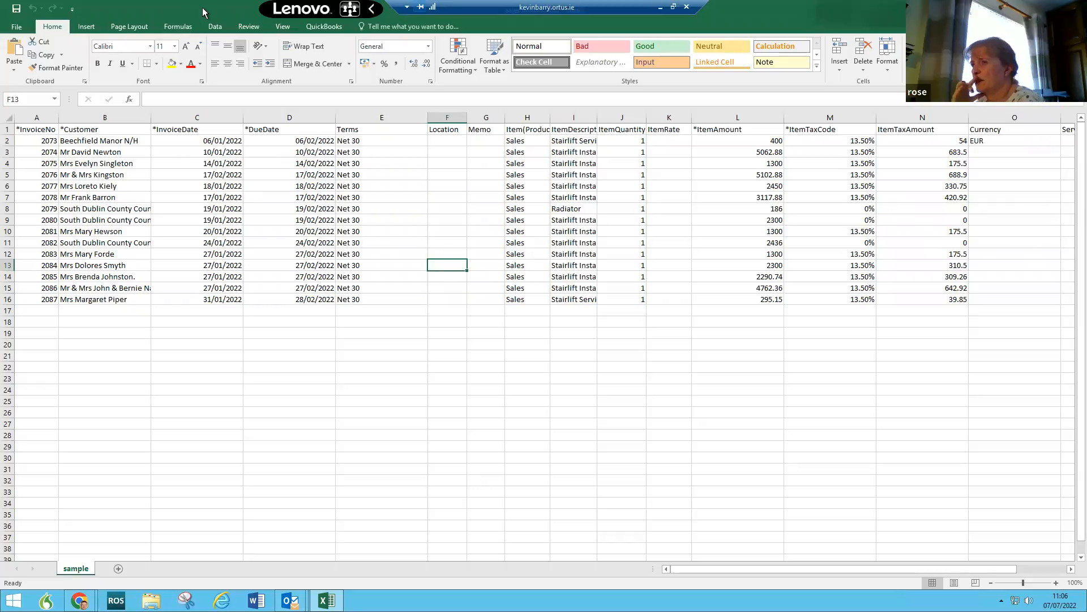
{"action": "left_click_drag", "start_coordinate": [187, 8], "coordinate": [1086, 146]}
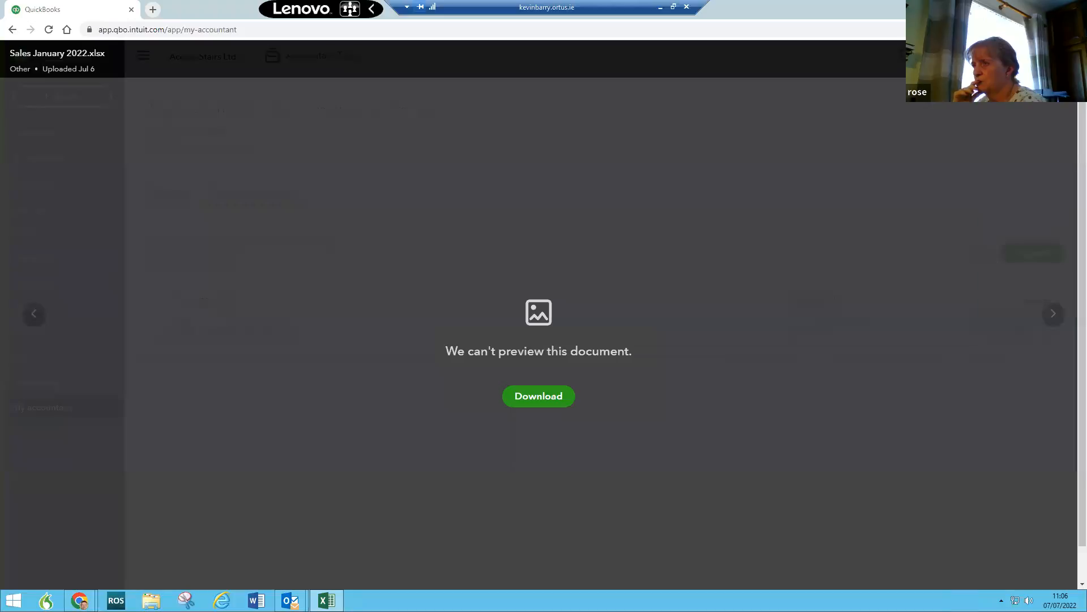
Step: Leave the file preview and reach the Import invoices upload step via Import Data
{"action": "left_click", "coordinate": [13, 29]}
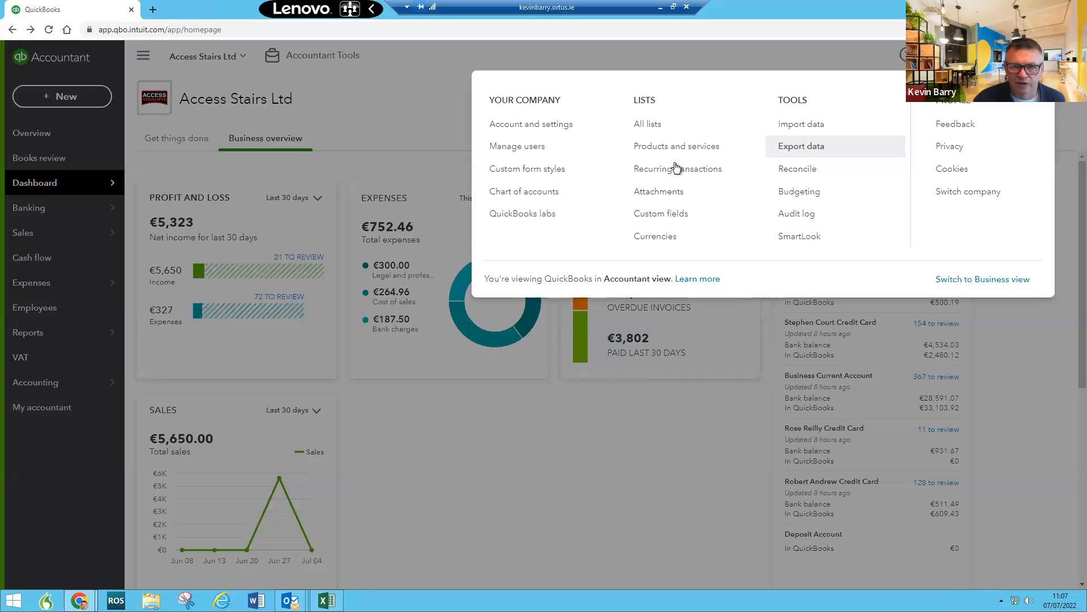
{"action": "left_click", "coordinate": [792, 130]}
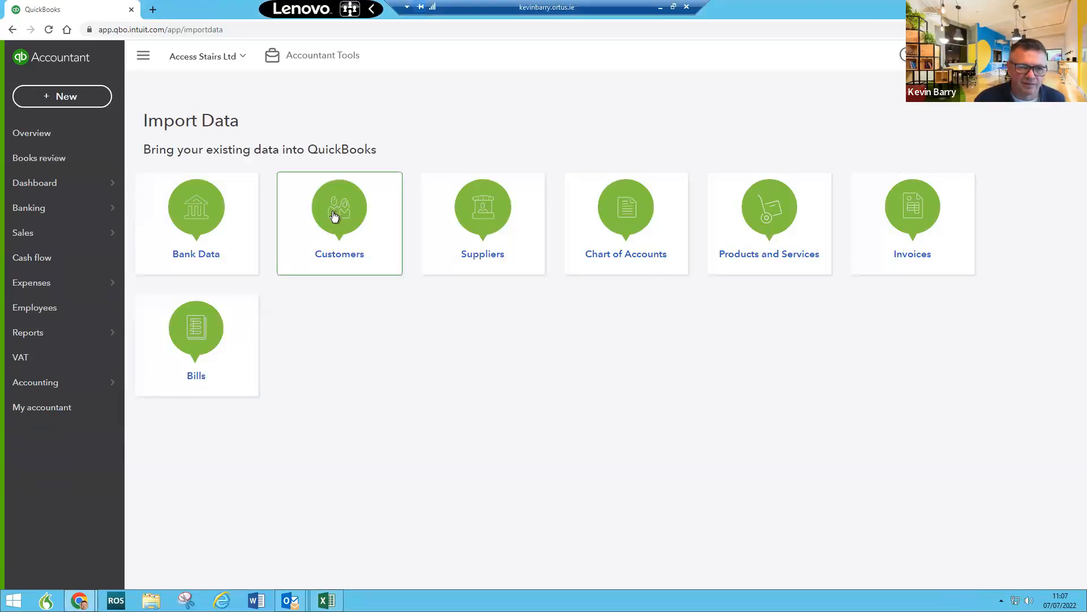
{"action": "left_click", "coordinate": [910, 223]}
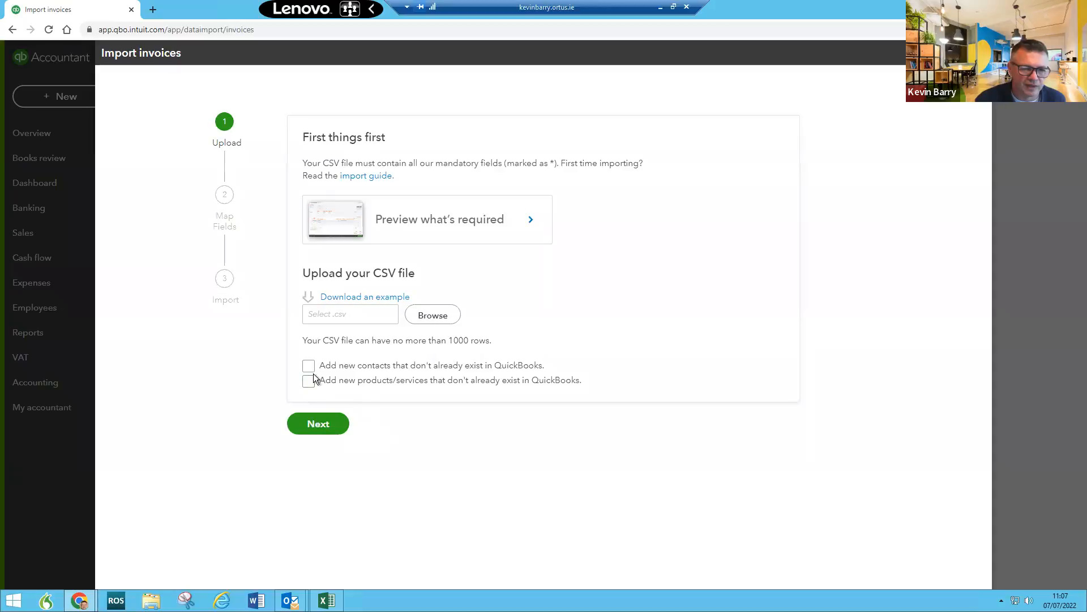
Step: Check the CSV file requirement and sample required invoice fields, then bring the sales workbook back
{"action": "left_click_drag", "start_coordinate": [323, 341], "coordinate": [344, 339]}
{"action": "left_click", "coordinate": [522, 222]}
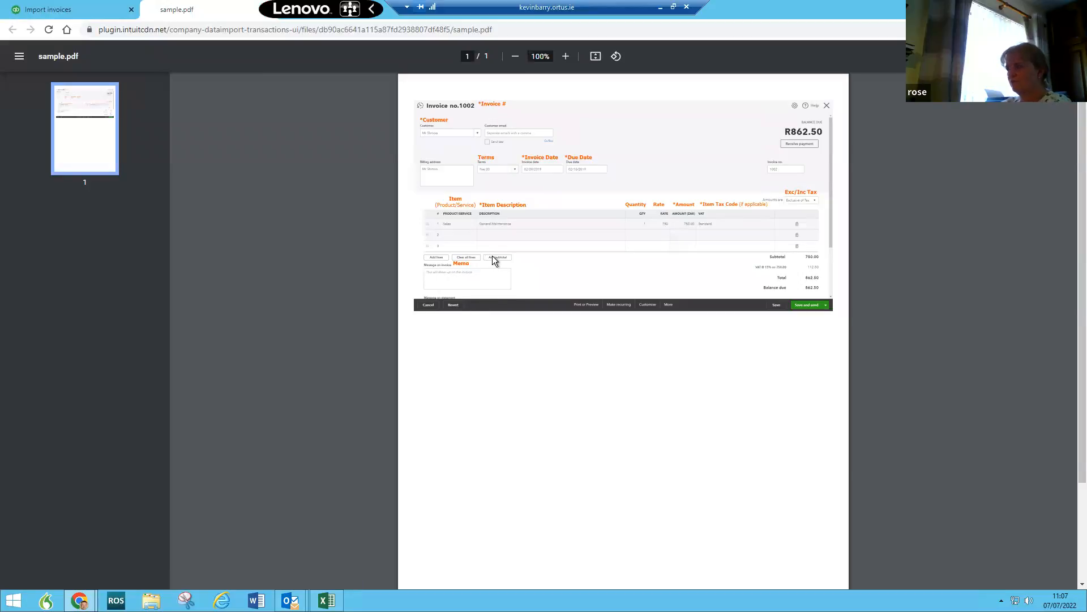
{"action": "scroll", "coordinate": [492, 256], "scroll_direction": "up", "scroll_amount": 3}
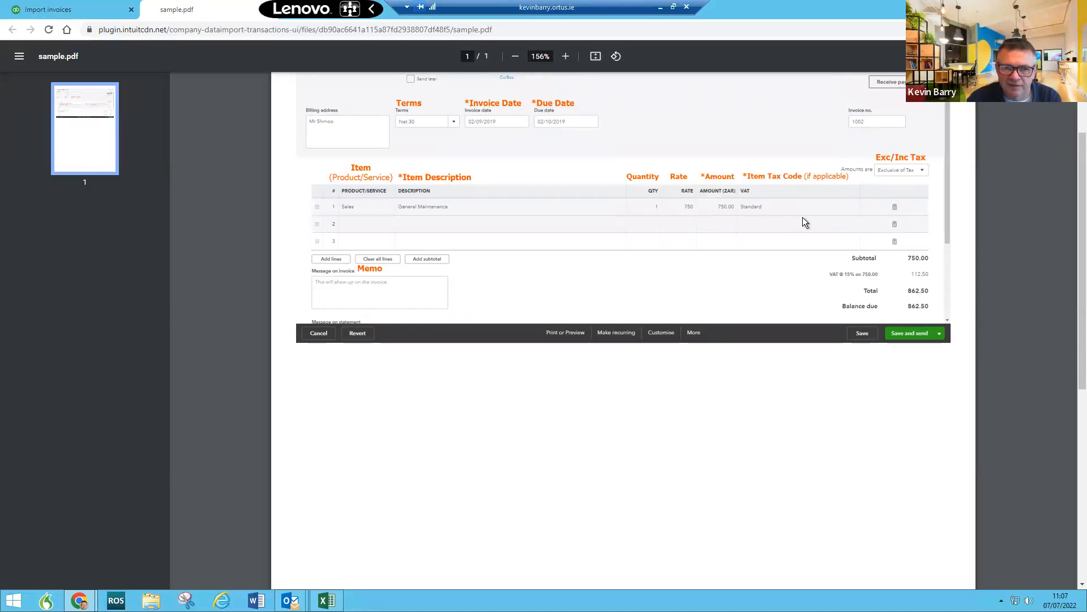
{"action": "scroll", "coordinate": [630, 236], "scroll_direction": "up", "scroll_amount": 2}
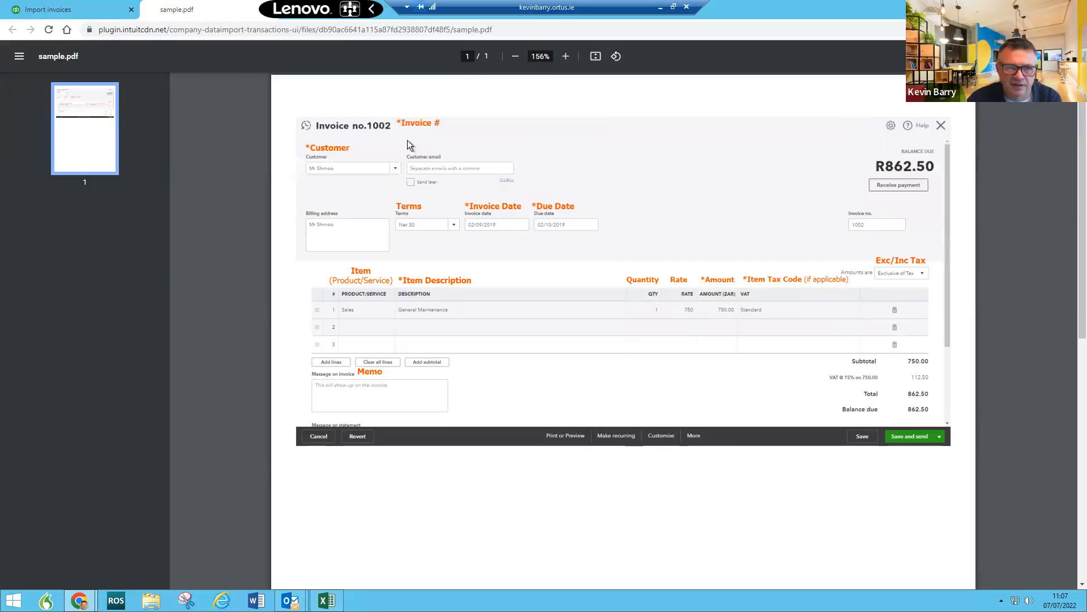
{"action": "left_click", "coordinate": [70, 10]}
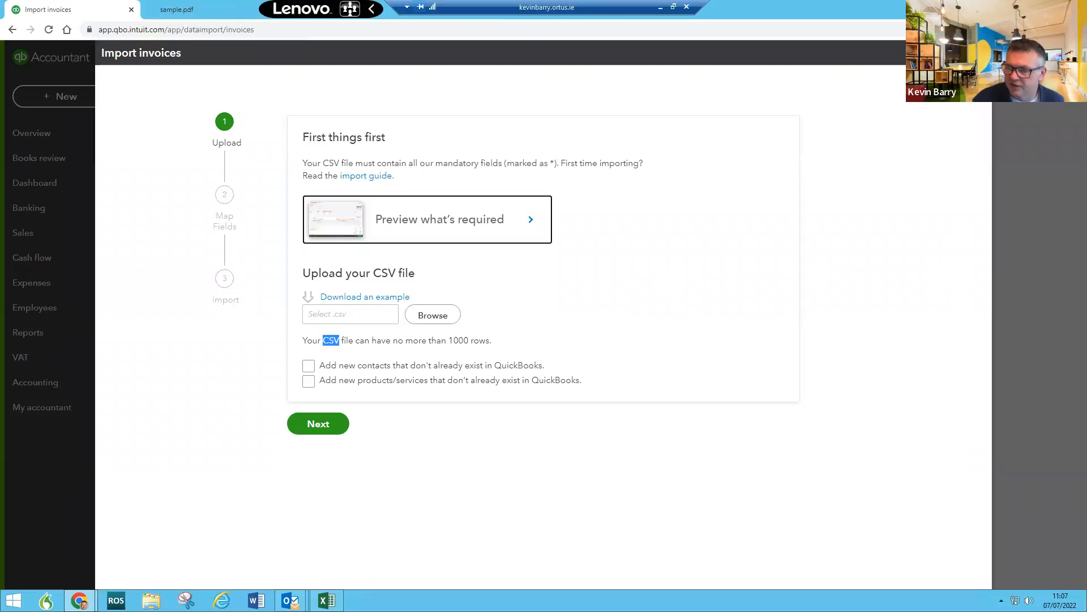
{"action": "left_click_drag", "start_coordinate": [1071, 248], "coordinate": [538, 73]}
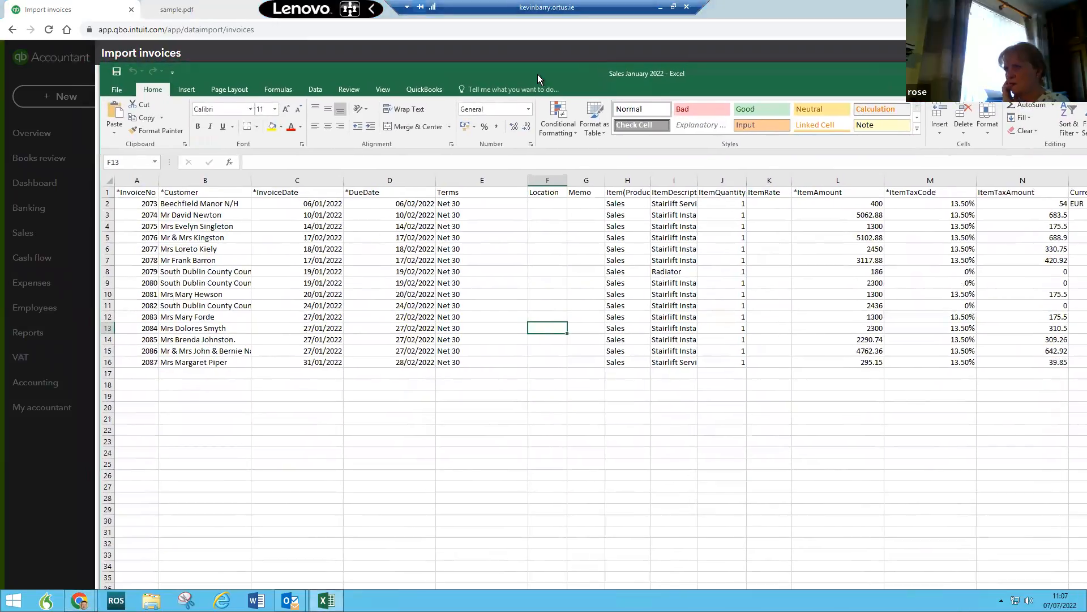
Step: Delete the Location, Memo and empty ItemRate columns from the sales sheet
{"action": "left_click", "coordinate": [545, 183]}
{"action": "left_click_drag", "start_coordinate": [573, 182], "coordinate": [575, 185]}
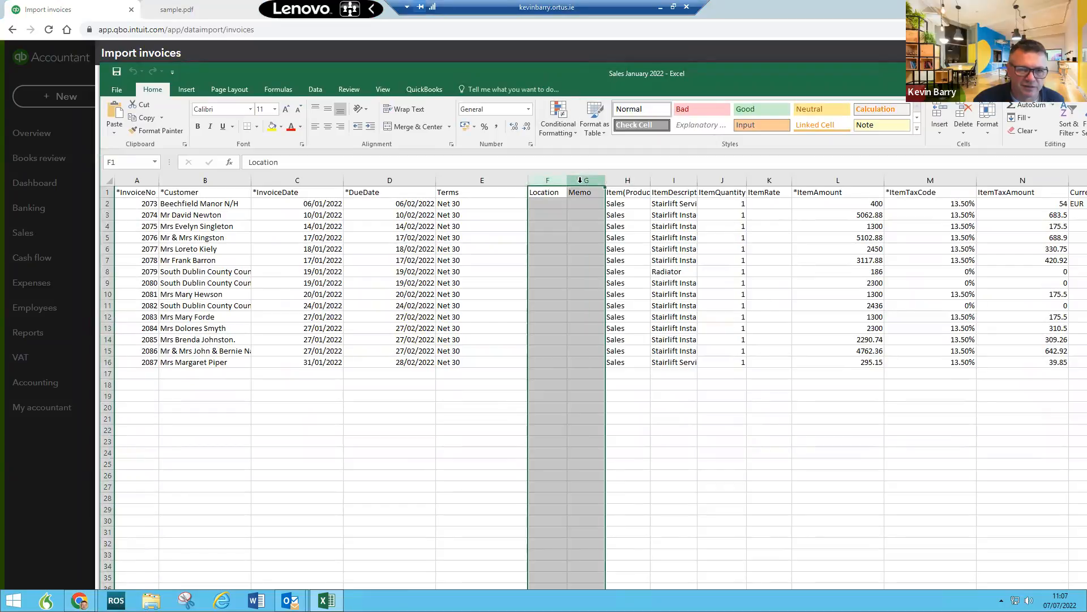
{"action": "right_click", "coordinate": [580, 182]}
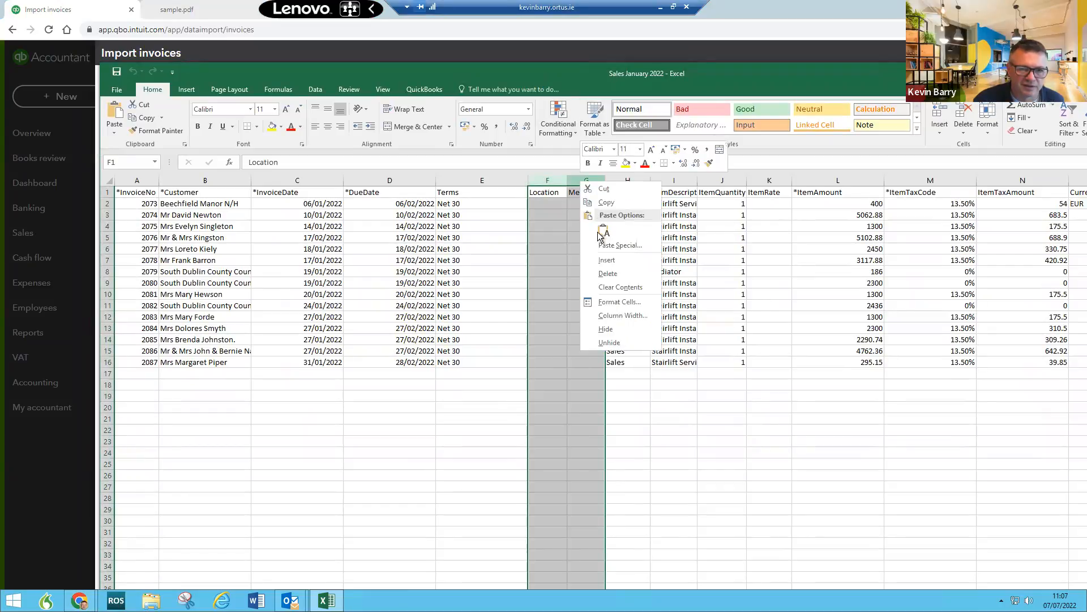
{"action": "left_click", "coordinate": [614, 276]}
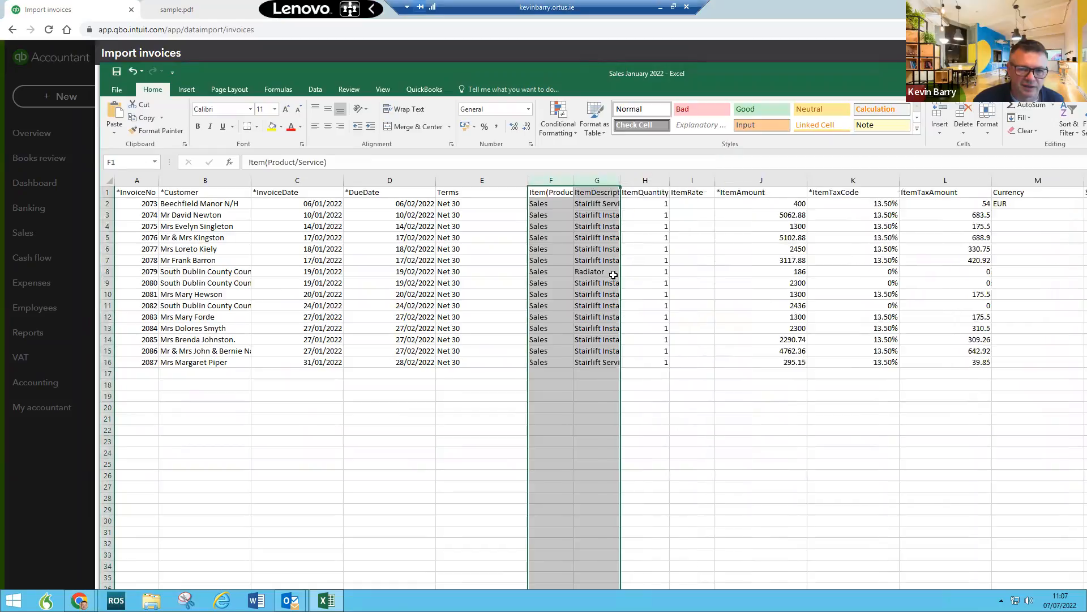
{"action": "left_click", "coordinate": [541, 282]}
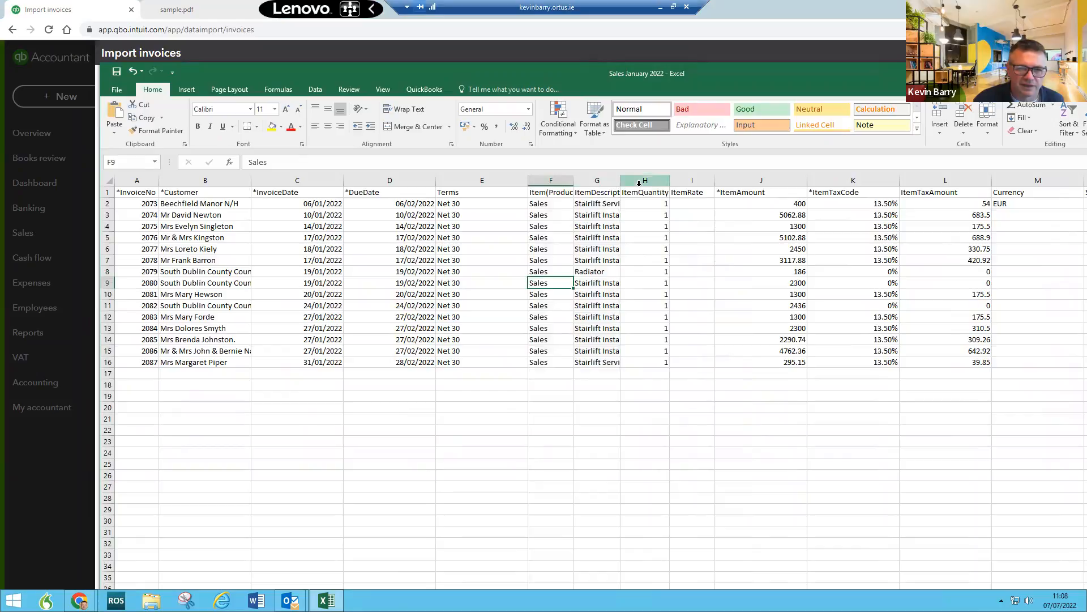
{"action": "left_click", "coordinate": [690, 181]}
{"action": "right_click", "coordinate": [690, 186]}
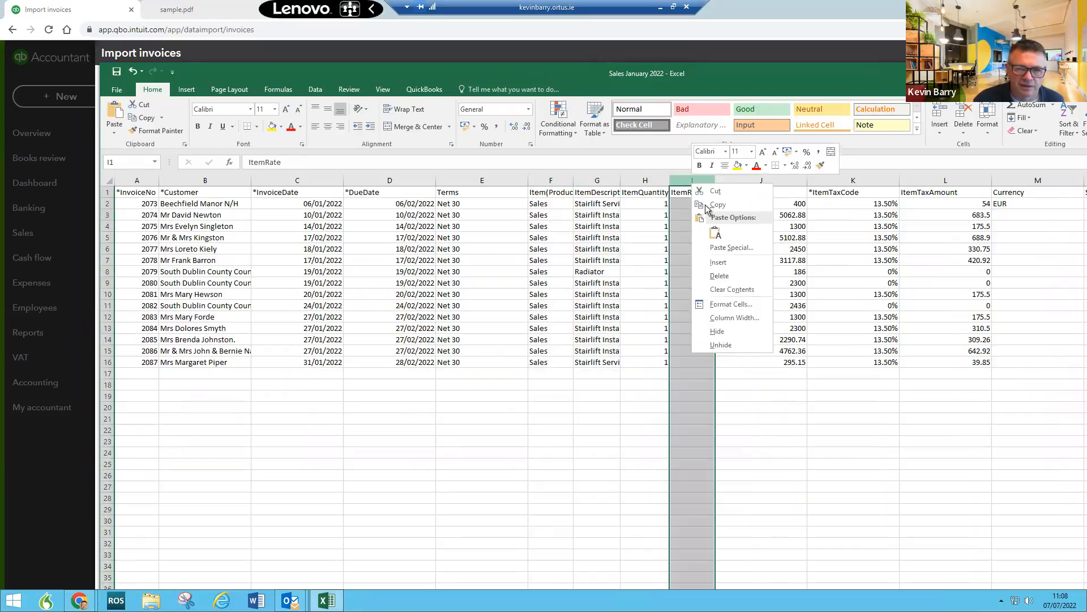
{"action": "left_click", "coordinate": [727, 278]}
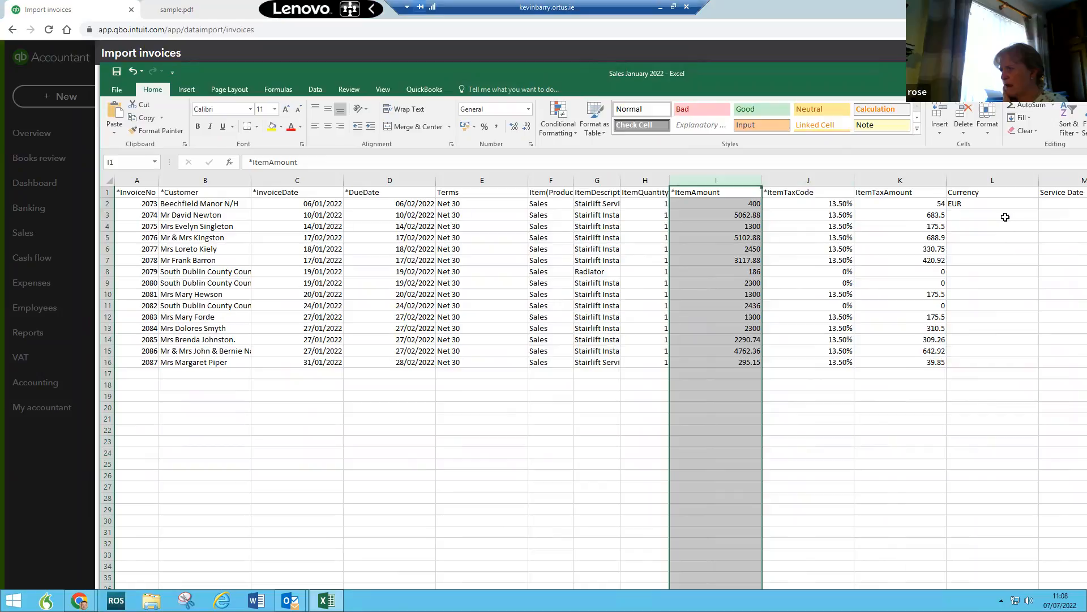
{"action": "left_click", "coordinate": [999, 271]}
Step: Delete the Currency and Service Date columns and check the customer name in B8
{"action": "key", "text": "Right"}
{"action": "key", "text": "Right"}
{"action": "key", "text": "Right"}
{"action": "key", "text": "Right"}
{"action": "key", "text": "Right"}
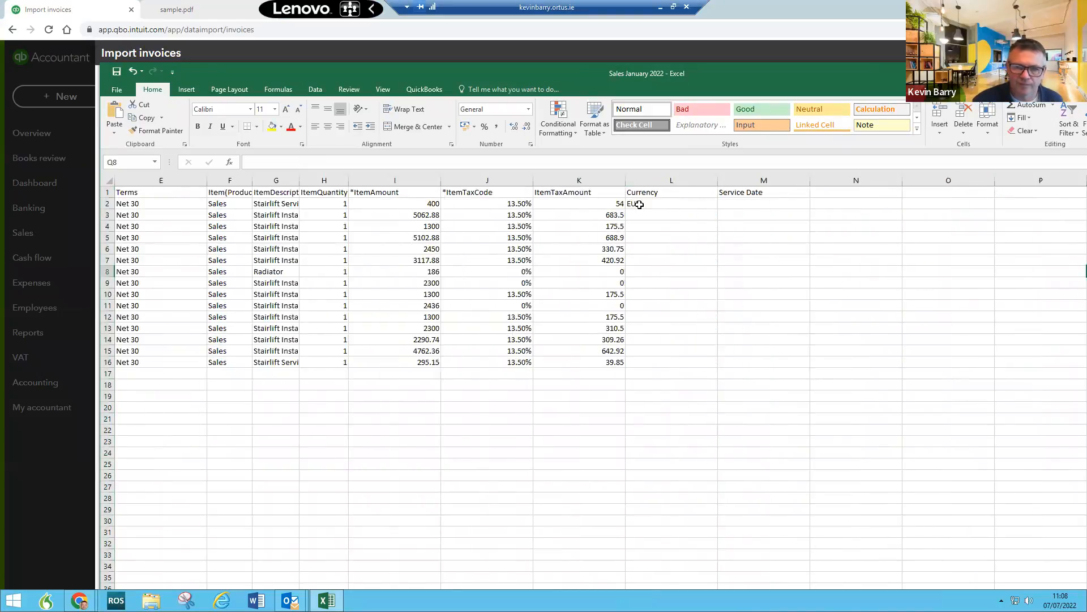
{"action": "left_click_drag", "start_coordinate": [680, 180], "coordinate": [741, 183]}
{"action": "right_click", "coordinate": [742, 183]}
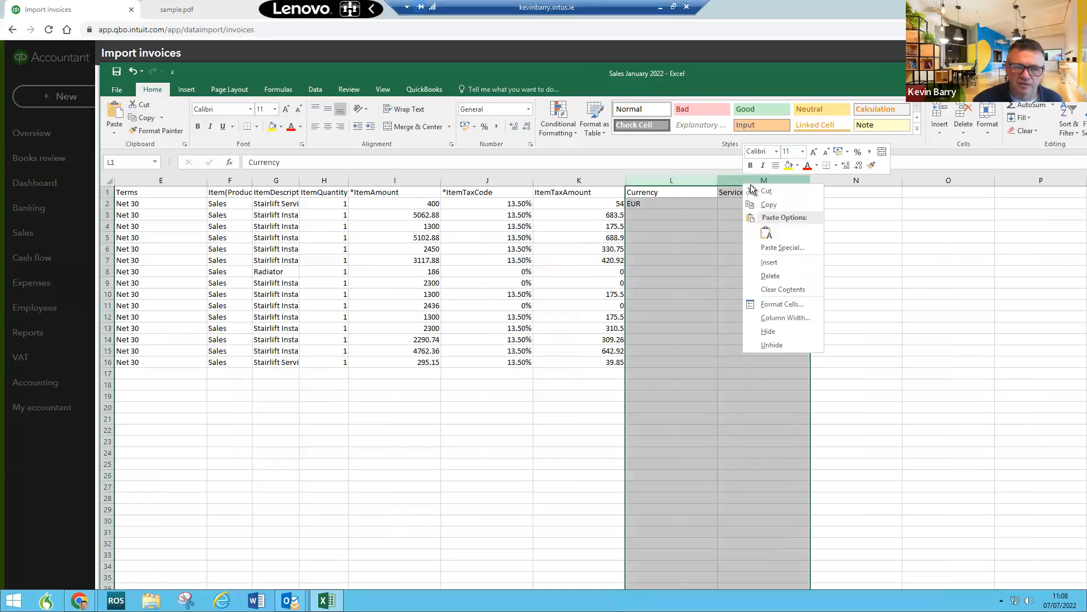
{"action": "left_click", "coordinate": [773, 278]}
{"action": "left_click", "coordinate": [335, 450]}
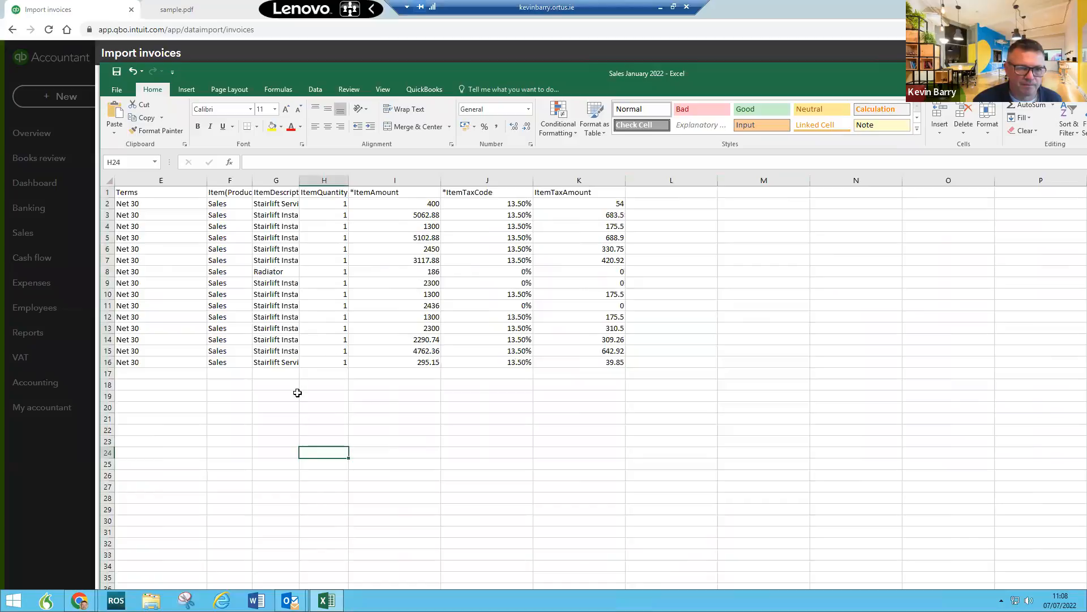
{"action": "key", "text": "Left"}
{"action": "key", "text": "Left"}
{"action": "key", "text": "Left"}
{"action": "key", "text": "Left"}
{"action": "key", "text": "Left"}
{"action": "key", "text": "Left"}
{"action": "key", "text": "Left"}
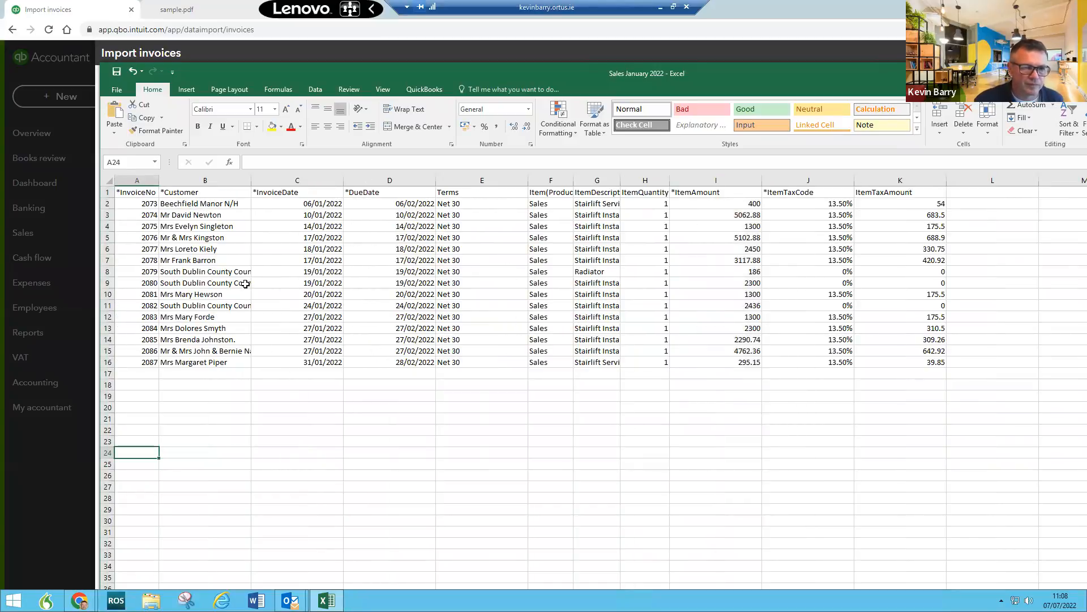
{"action": "left_click", "coordinate": [216, 273]}
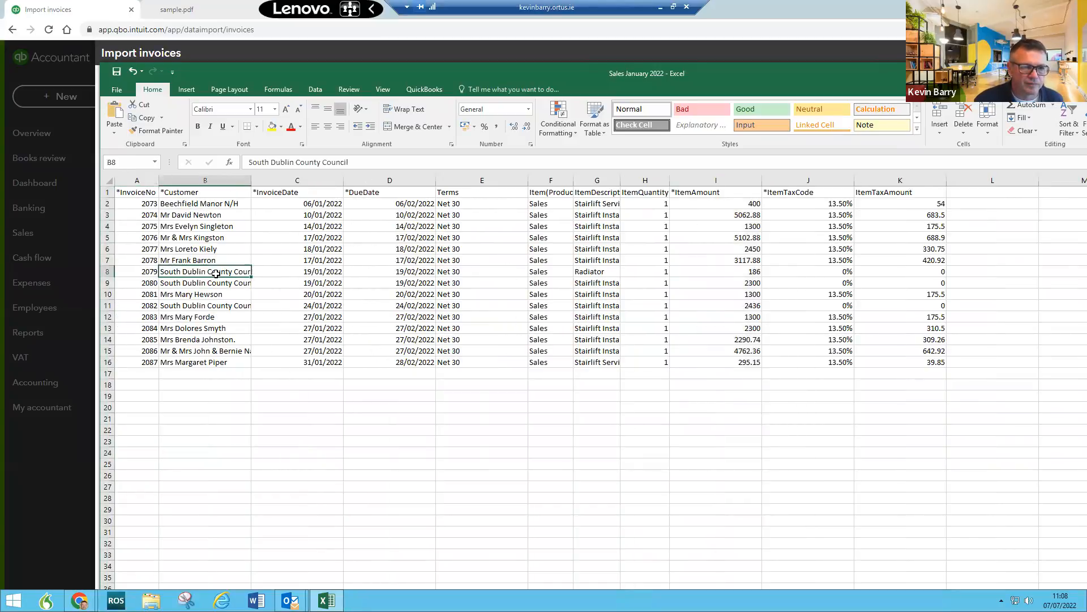
{"action": "left_click", "coordinate": [116, 91]}
Step: Save the sheet to the Desktop as CSV named 'AS Sales January 2022', keeping CSV format
{"action": "left_click", "coordinate": [122, 202]}
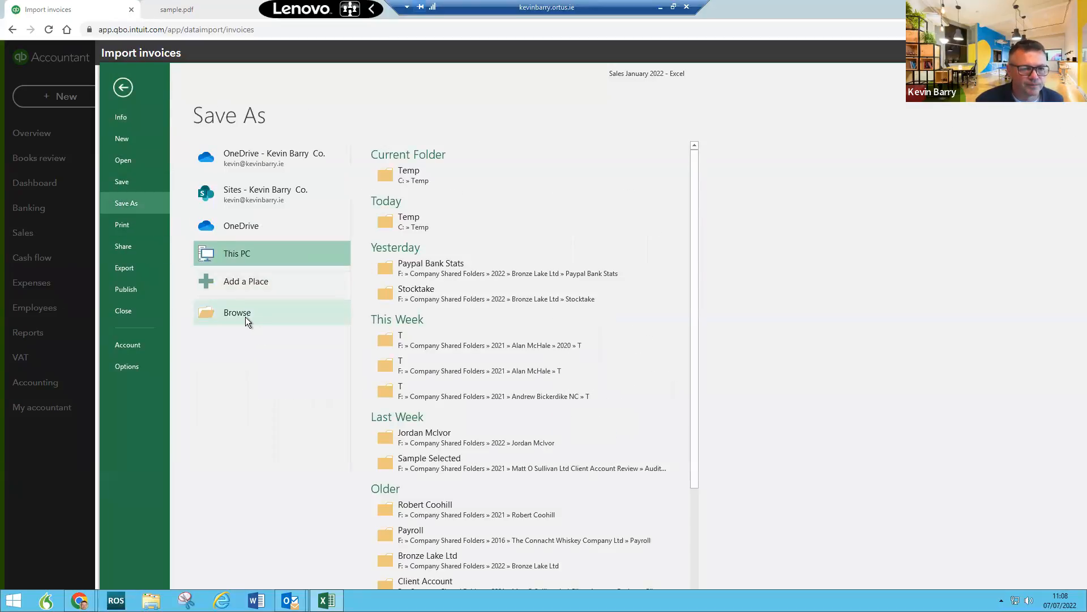
{"action": "left_click", "coordinate": [244, 314]}
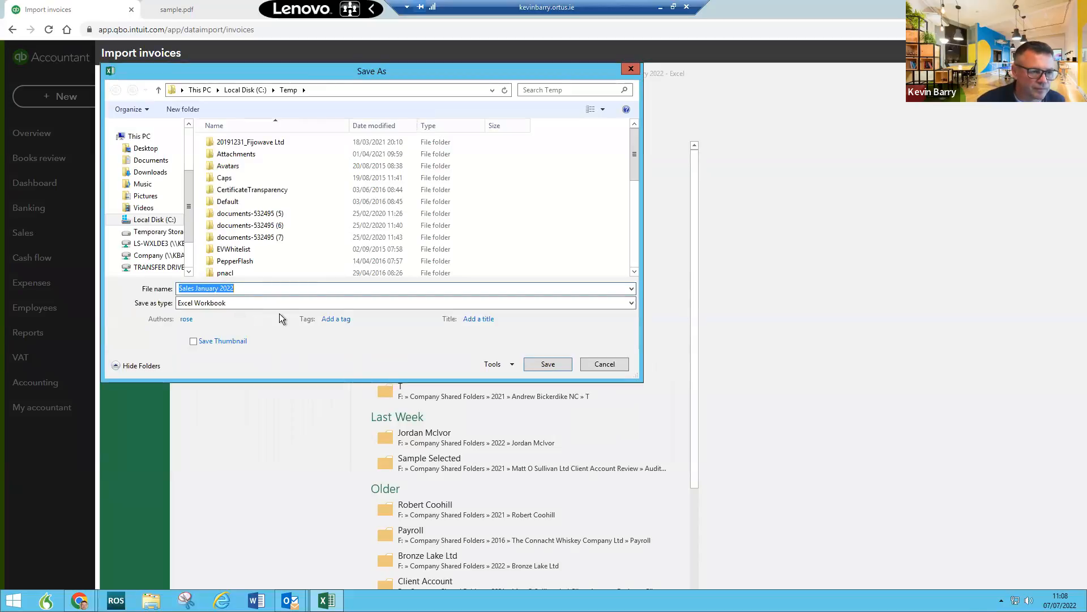
{"action": "left_click", "coordinate": [271, 305]}
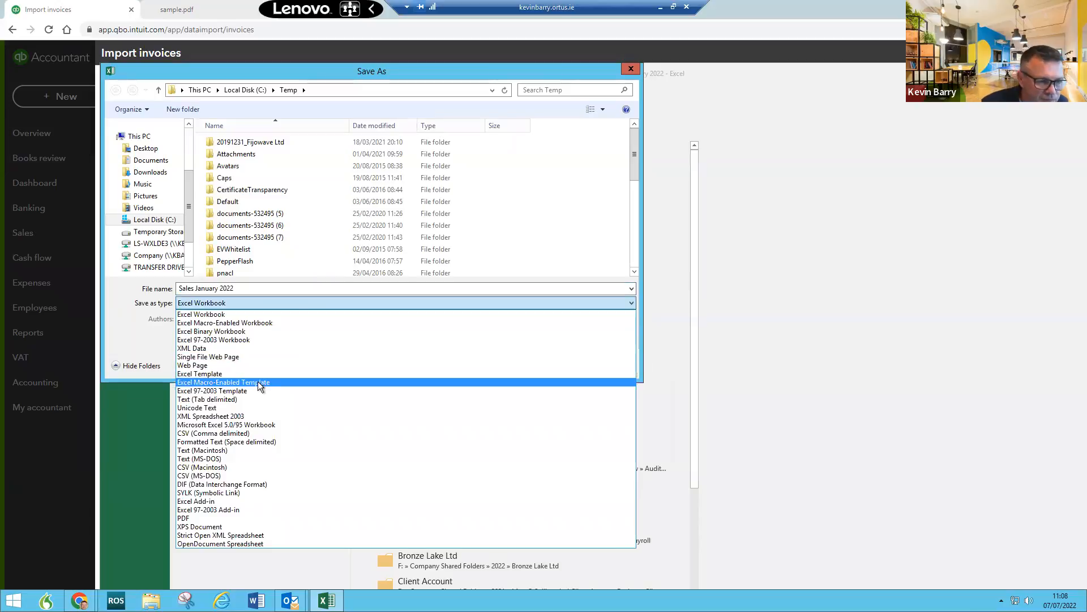
{"action": "left_click", "coordinate": [256, 434]}
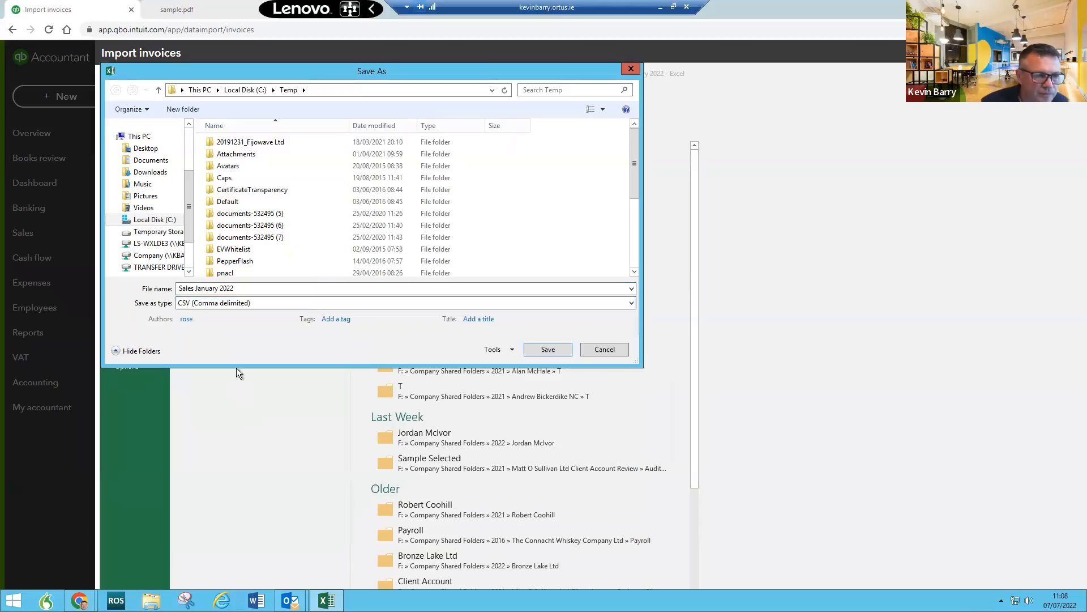
{"action": "left_click", "coordinate": [144, 149]}
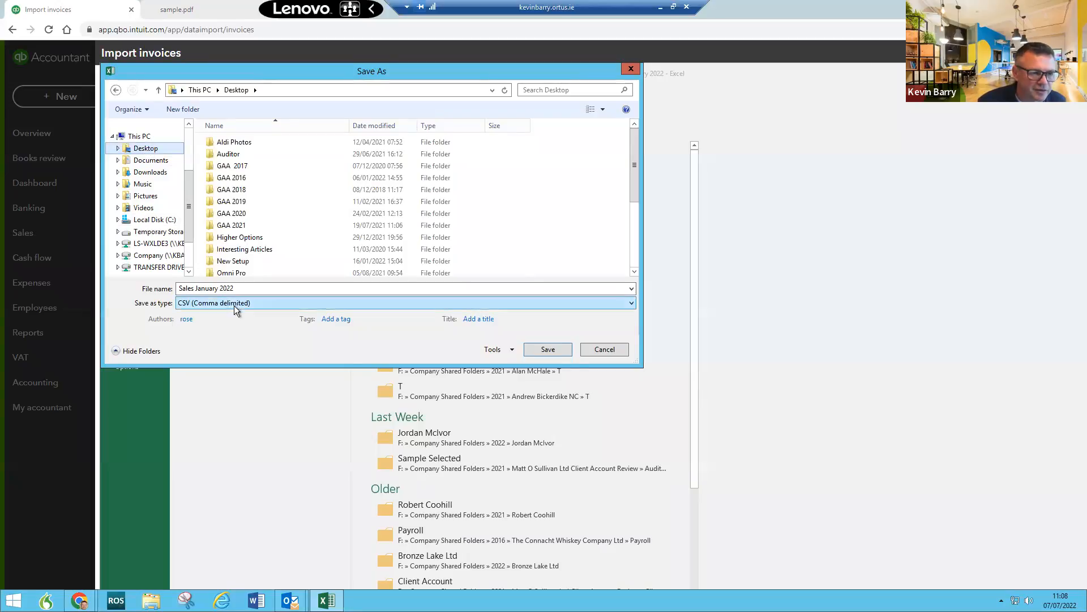
{"action": "left_click", "coordinate": [179, 289]}
{"action": "double_click", "coordinate": [179, 289]}
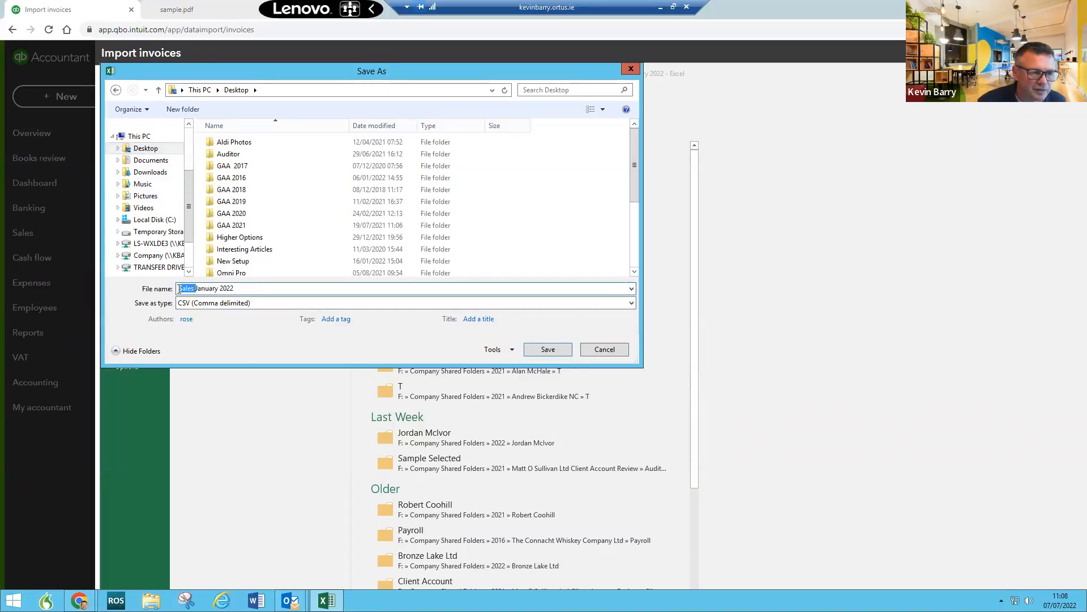
{"action": "left_click", "coordinate": [180, 289]}
{"action": "type", "text": "AS"}
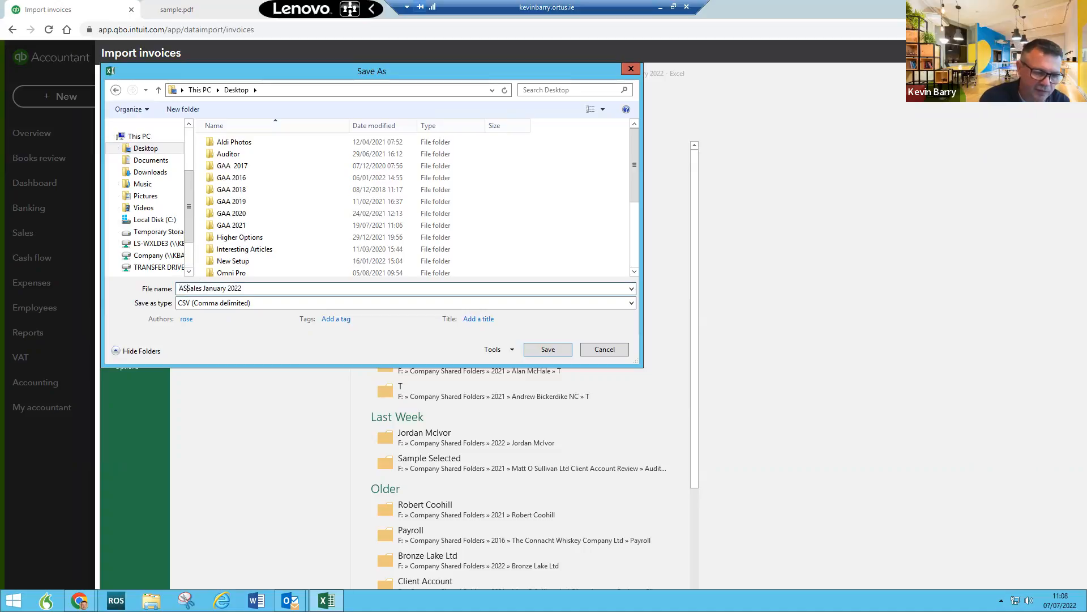
{"action": "left_click", "coordinate": [539, 353]}
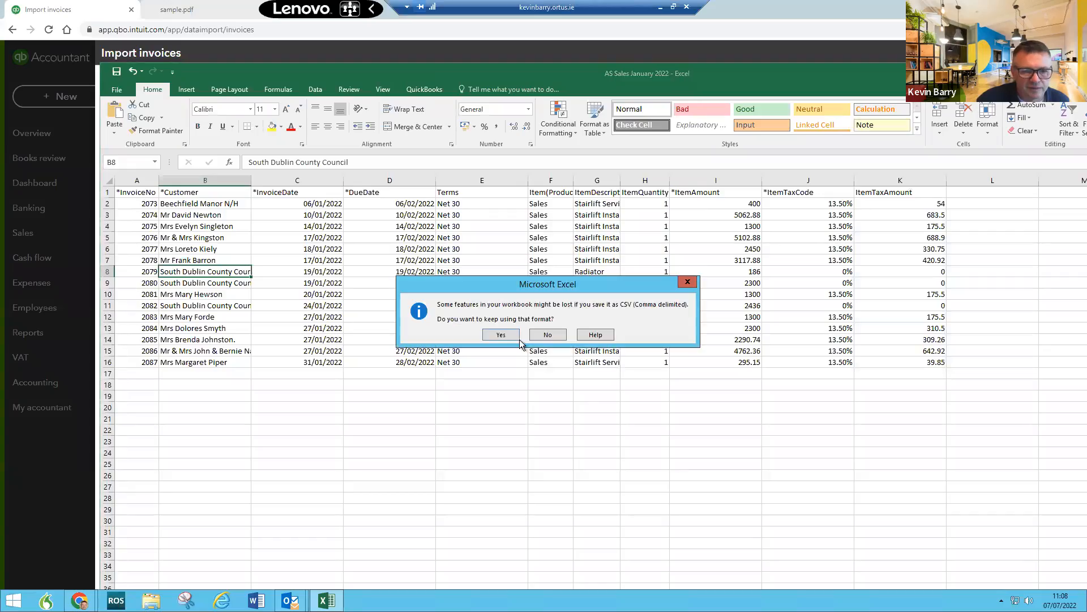
{"action": "left_click", "coordinate": [504, 331]}
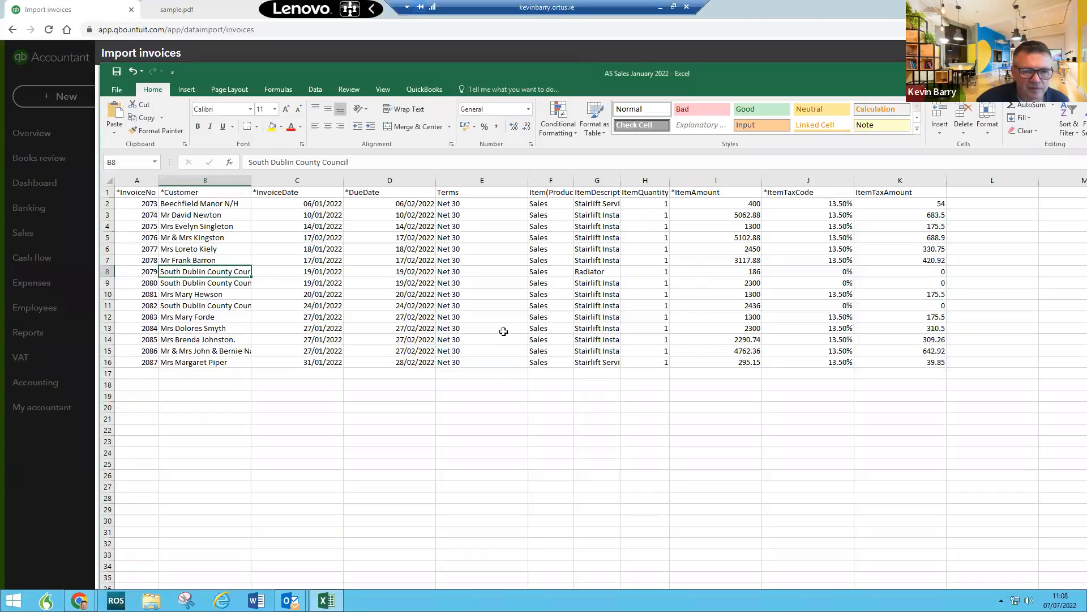
Step: Close the workbook, saving changes and keeping the CSV format
{"action": "left_click", "coordinate": [117, 92]}
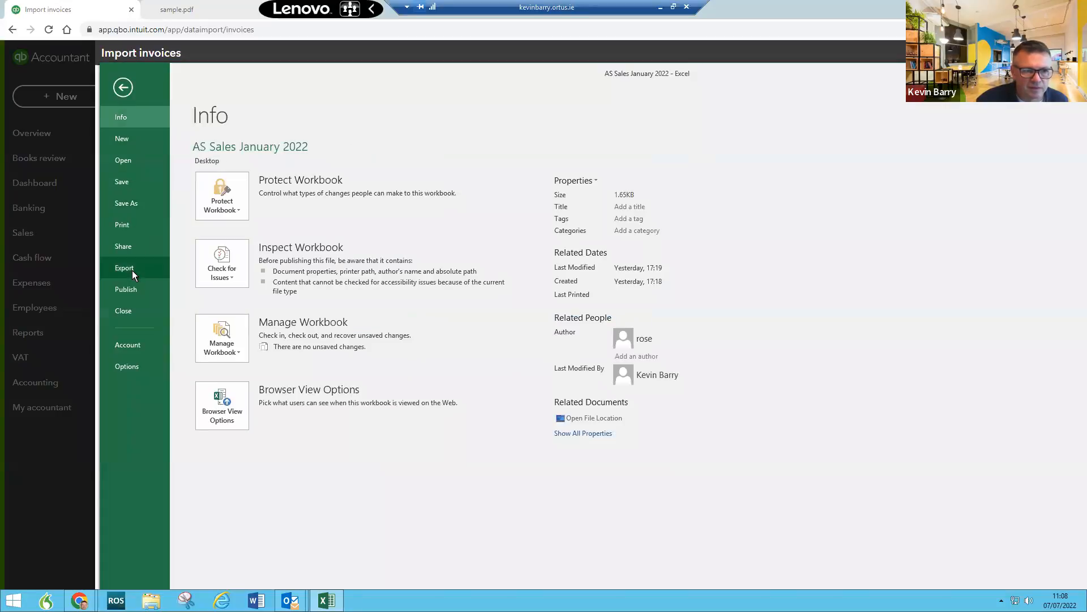
{"action": "left_click", "coordinate": [135, 310]}
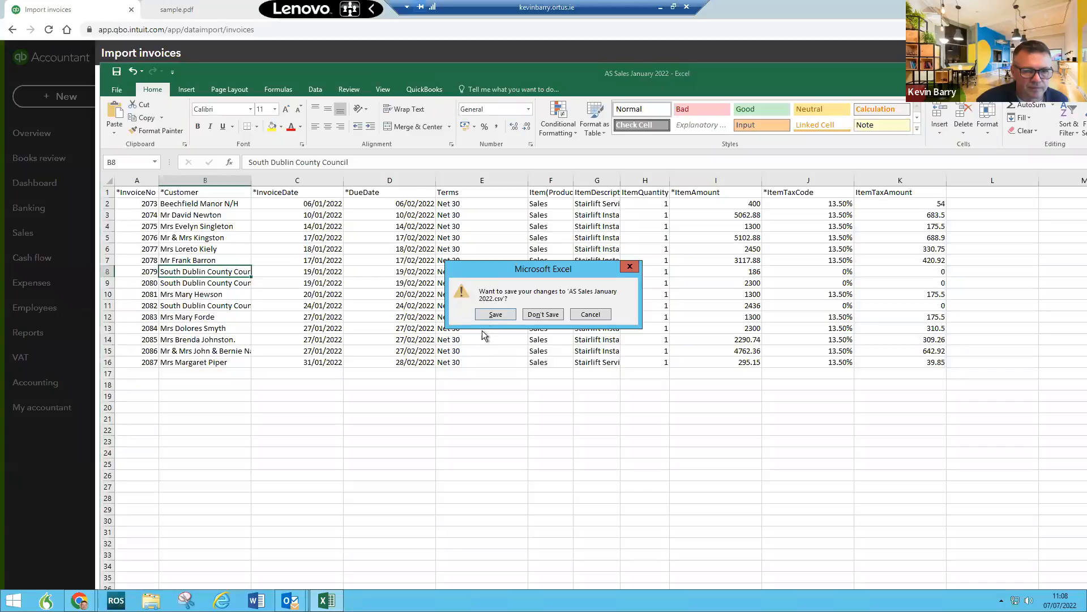
{"action": "left_click", "coordinate": [496, 315]}
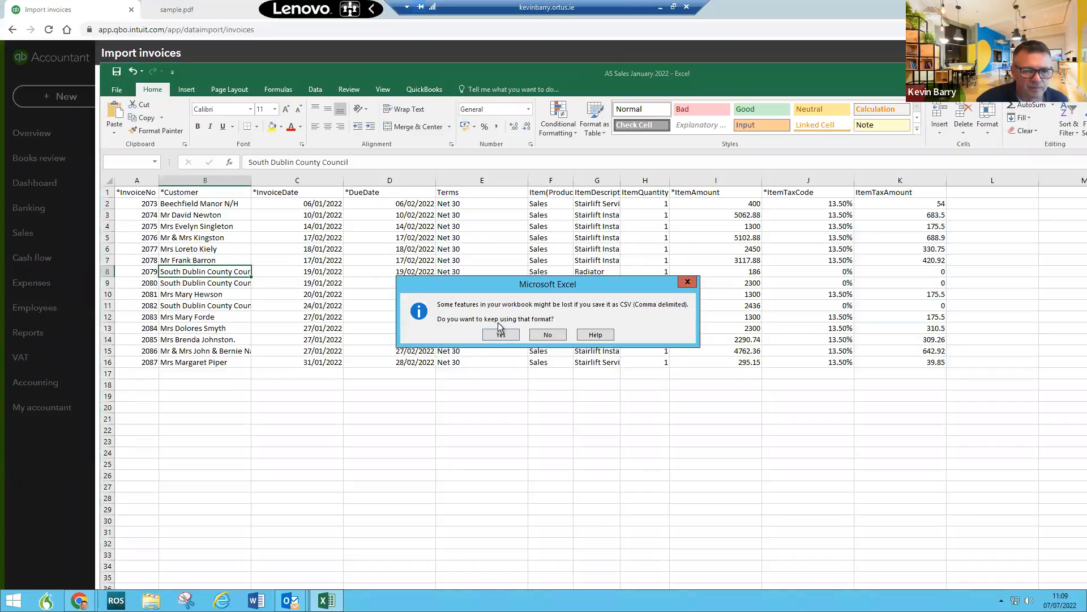
{"action": "left_click", "coordinate": [499, 336]}
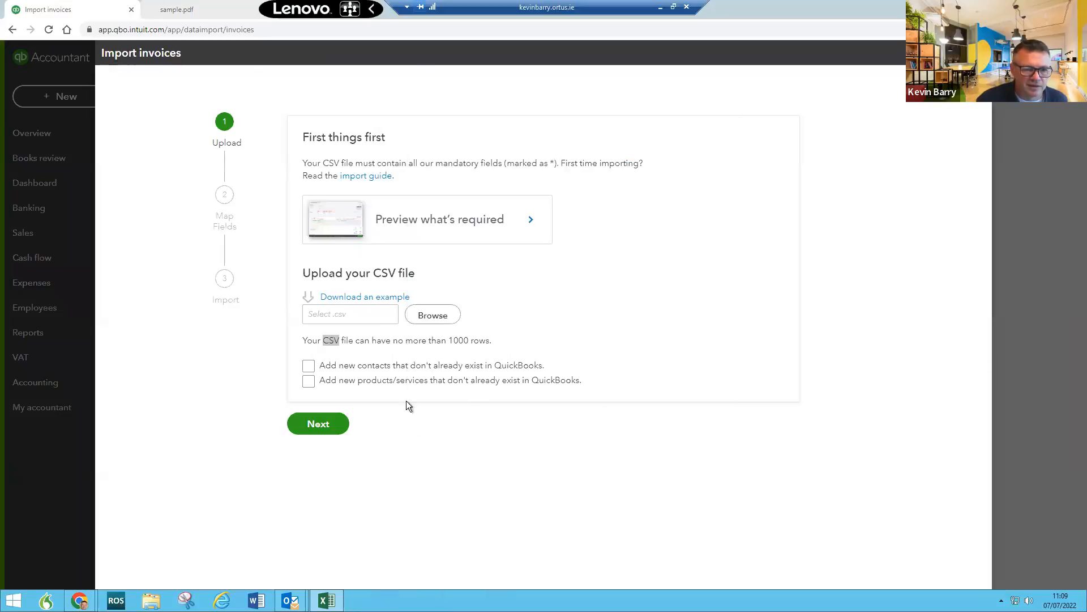
Step: Tick Add new contacts, then back out of the import to the Access Stairs Ltd dashboard
{"action": "left_click", "coordinate": [308, 365]}
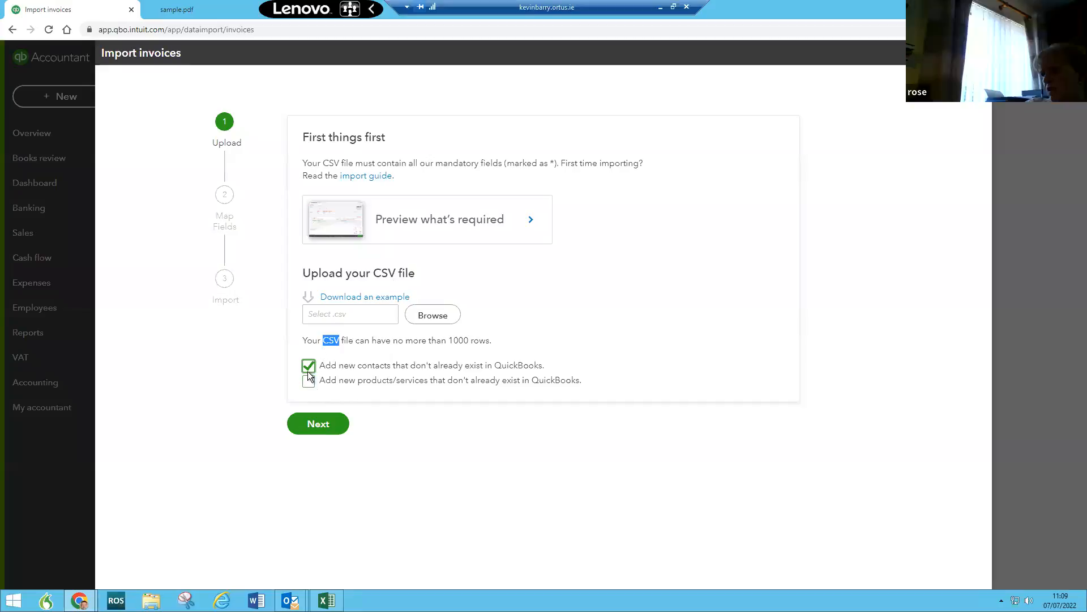
{"action": "key", "text": "alt+Left"}
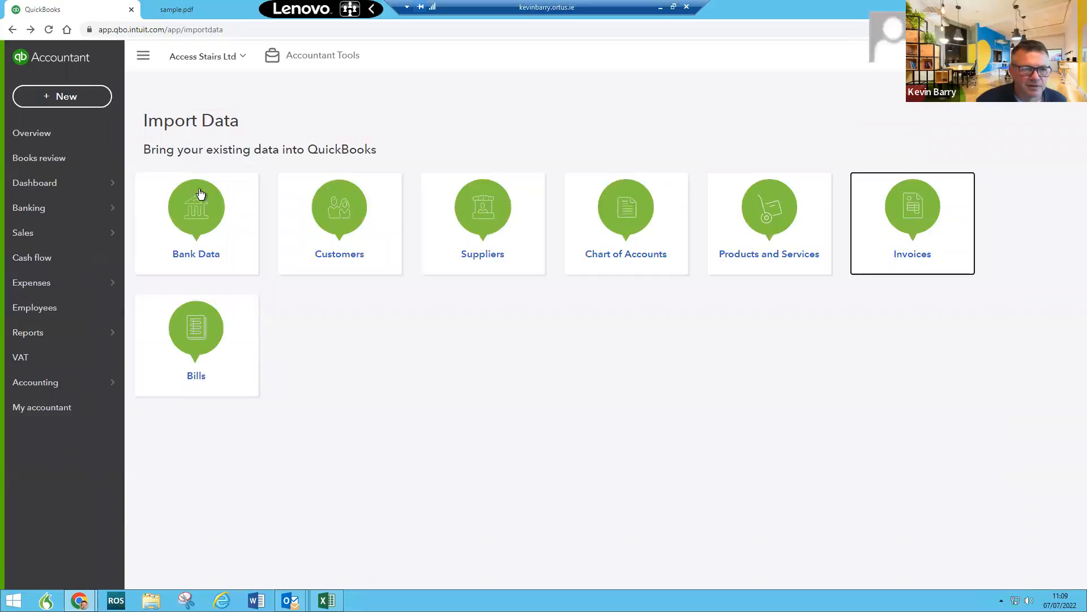
{"action": "left_click", "coordinate": [50, 183]}
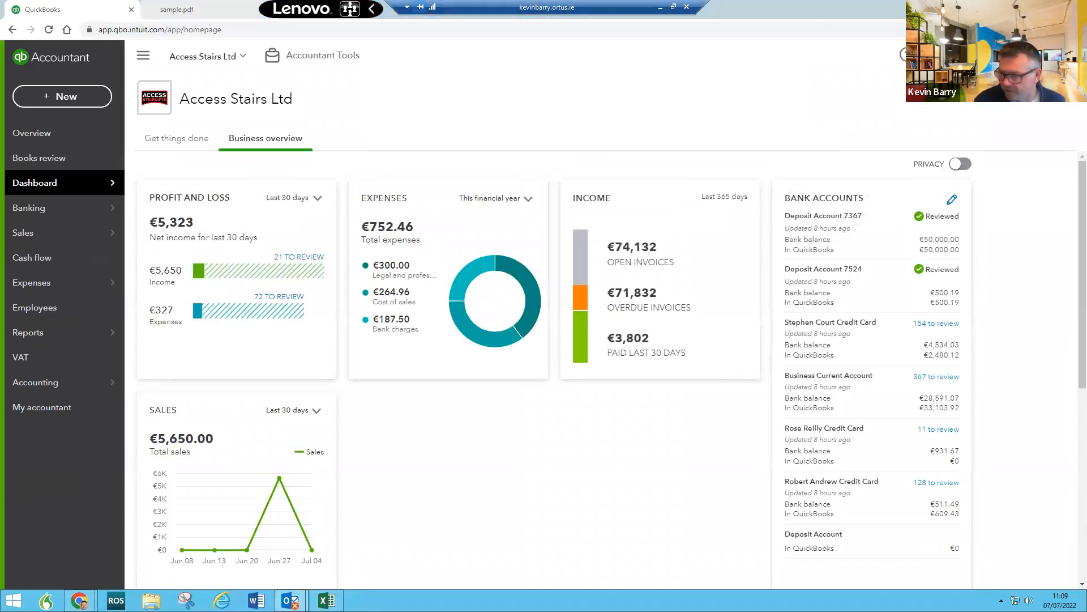
{"action": "left_click", "coordinate": [1023, 54]}
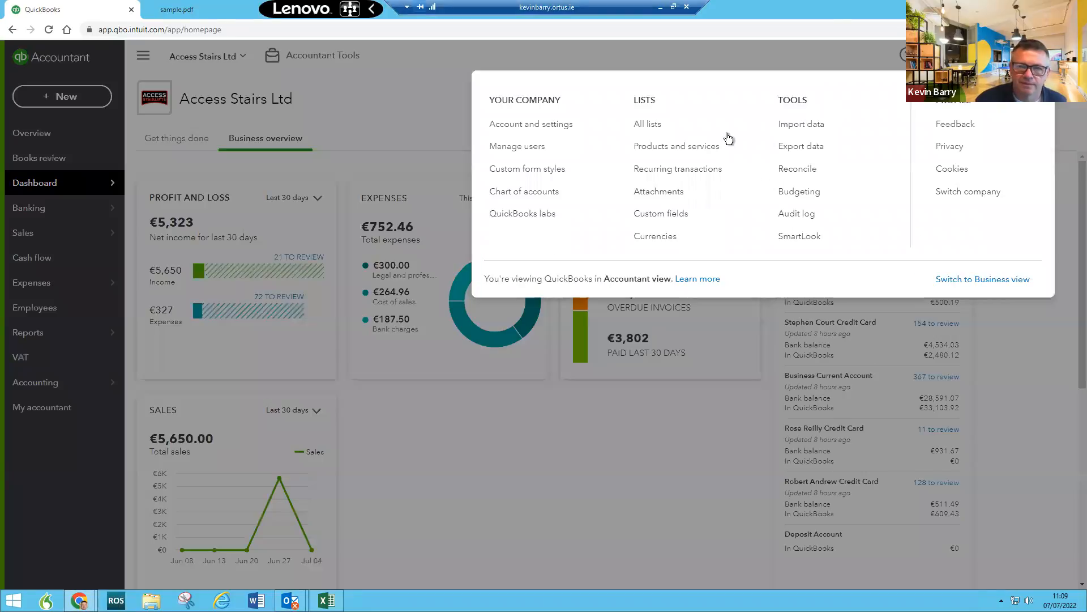
Step: Make the duplicate Supply of Stairlift product inactive in Products and services
{"action": "left_click", "coordinate": [686, 147]}
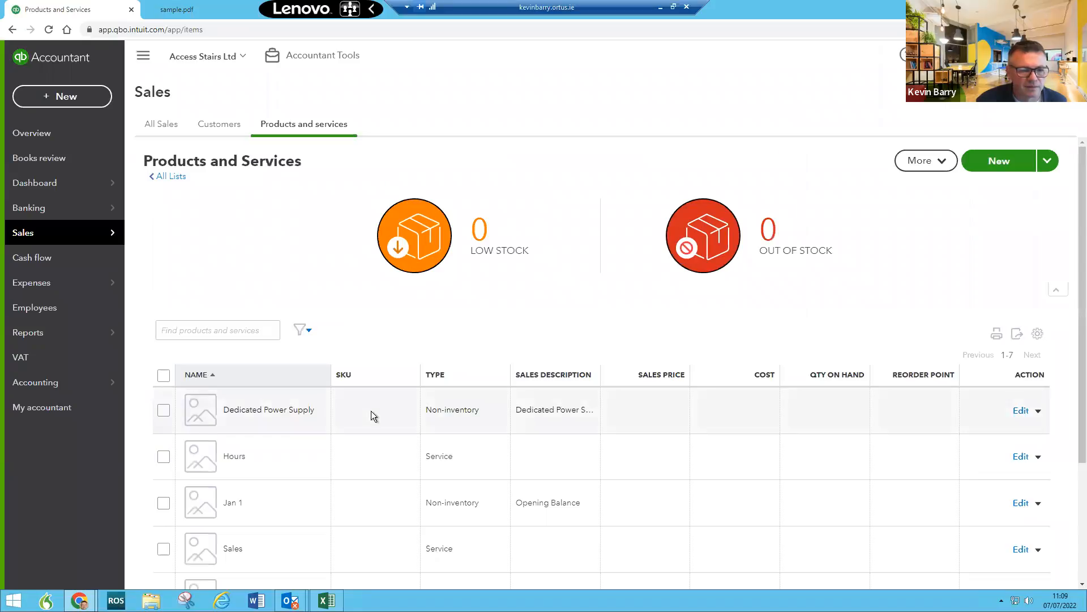
{"action": "scroll", "coordinate": [371, 410], "scroll_direction": "down", "scroll_amount": 3}
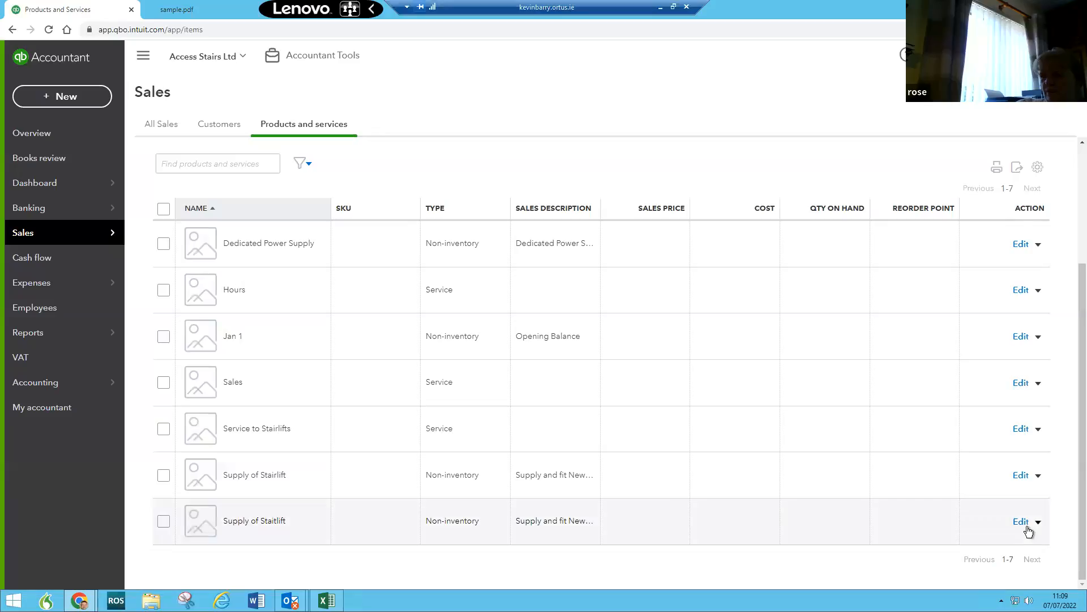
{"action": "left_click", "coordinate": [1039, 476]}
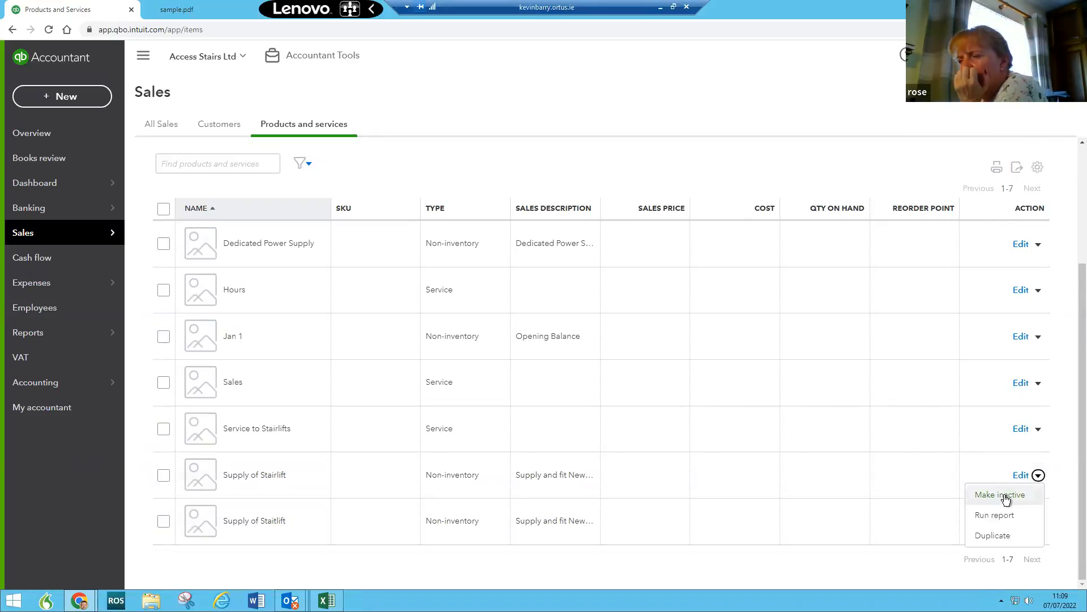
{"action": "left_click", "coordinate": [1006, 498]}
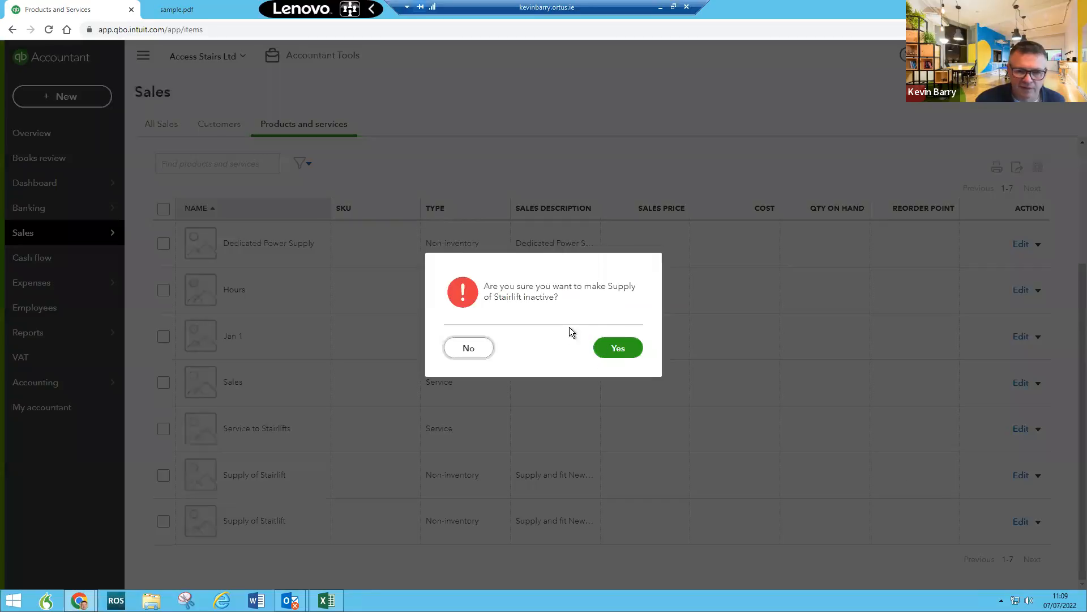
{"action": "left_click", "coordinate": [608, 348]}
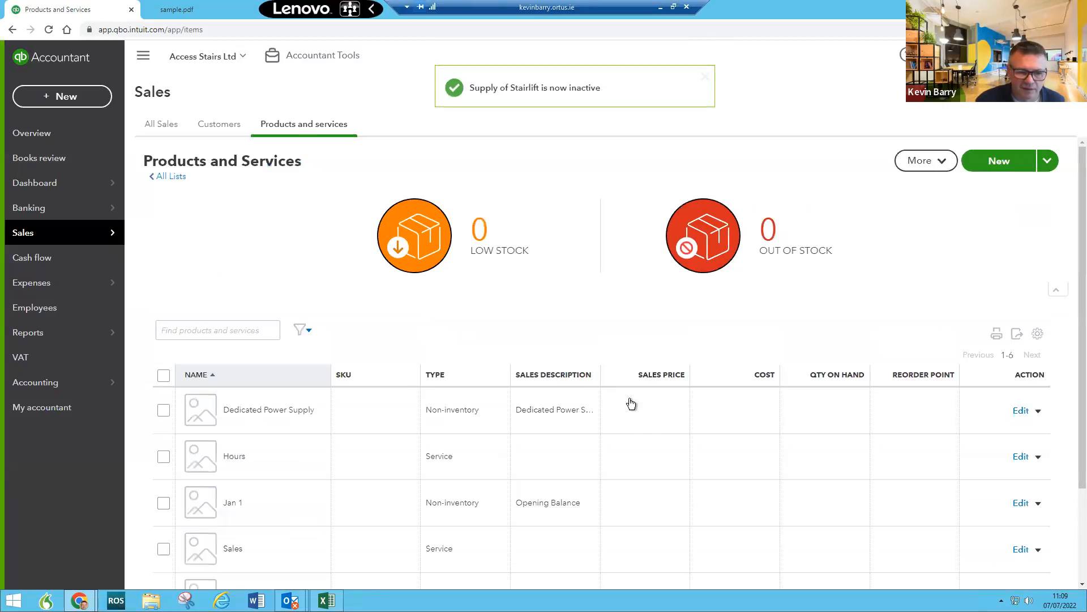
Step: Rename the misspelt item 'Supply of Staitlift' to 'Supply of Stairlift' and save it
{"action": "scroll", "coordinate": [631, 404], "scroll_direction": "down", "scroll_amount": 2}
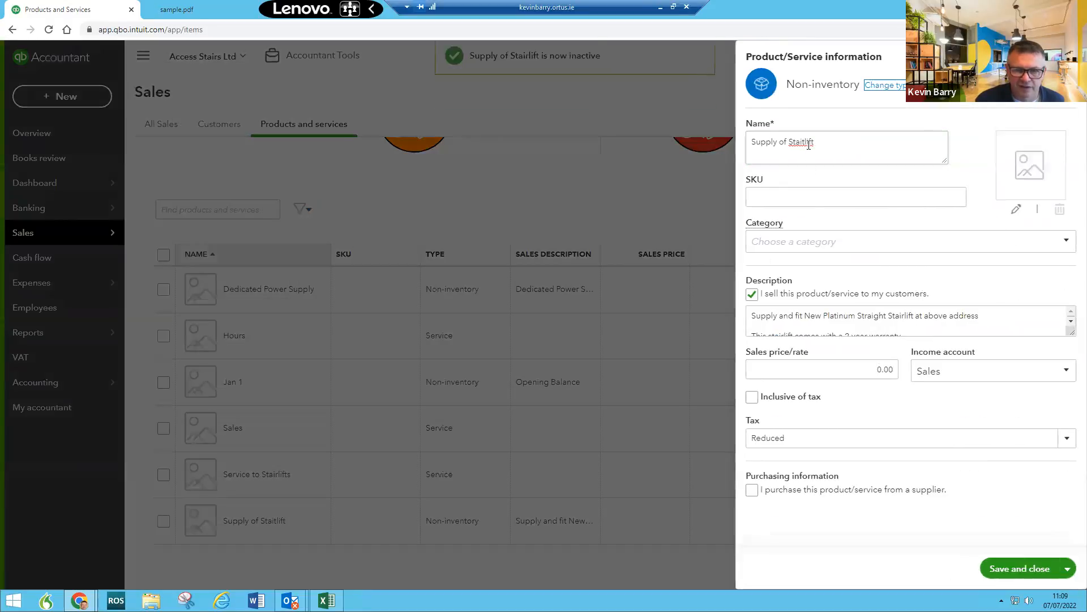
{"action": "left_click", "coordinate": [800, 143]}
{"action": "left_click", "coordinate": [920, 141]}
{"action": "key", "text": "Left"}
{"action": "key", "text": "Left"}
{"action": "key", "text": "Left"}
{"action": "key", "text": "Left"}
{"action": "key", "text": "BackSpace"}
{"action": "type", "text": "r"}
{"action": "left_click", "coordinate": [1020, 568]}
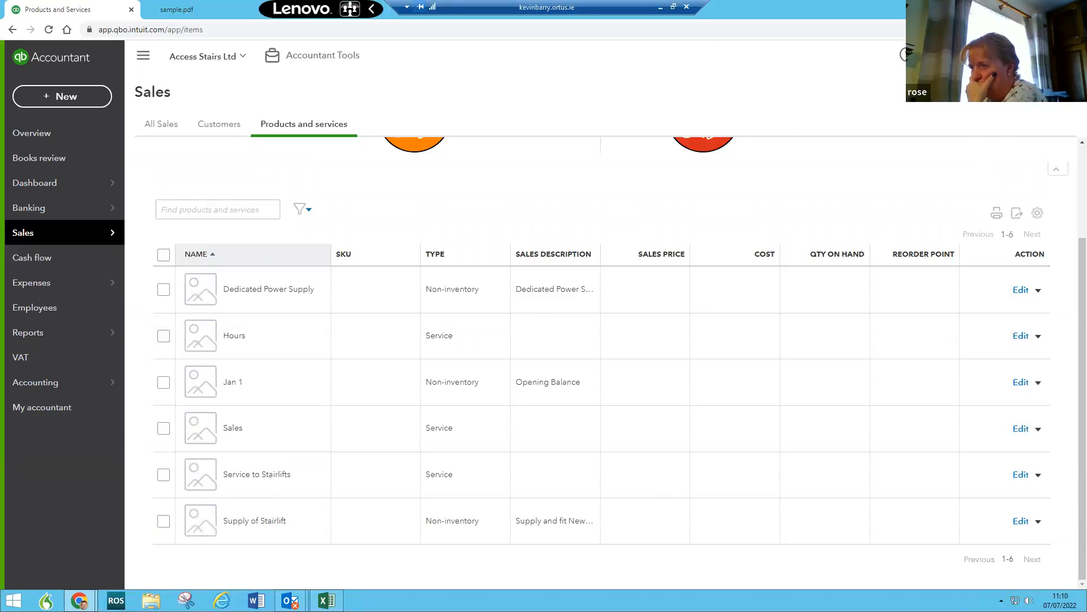
{"action": "left_click", "coordinate": [906, 55]}
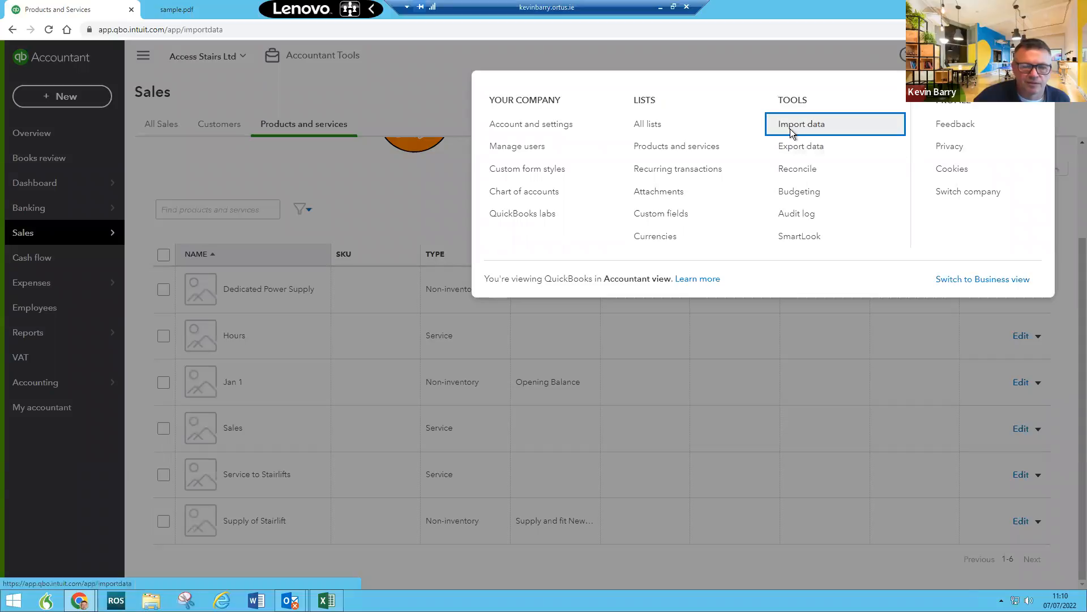
Step: Start an invoice import with Add new contacts ticked and upload AS Sales January 2022.csv from the Desktop
{"action": "left_click", "coordinate": [790, 128]}
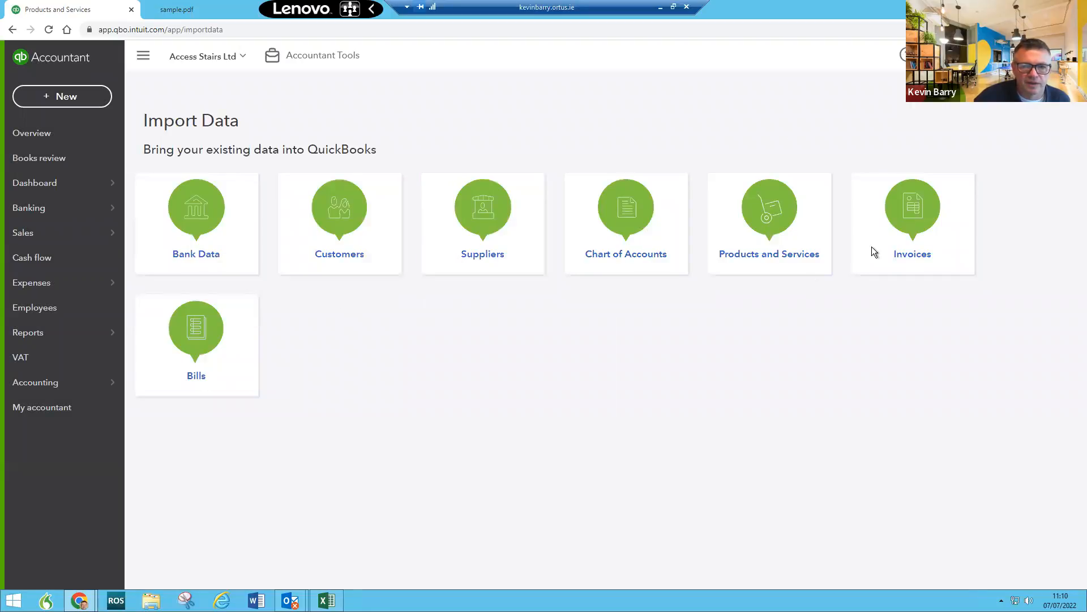
{"action": "left_click", "coordinate": [905, 225]}
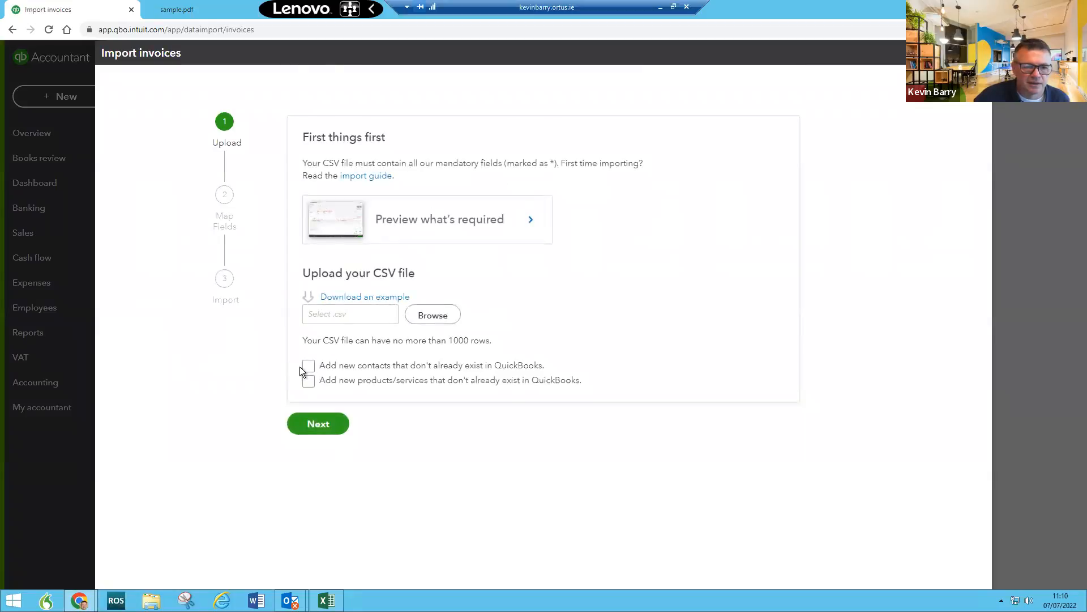
{"action": "left_click", "coordinate": [308, 370]}
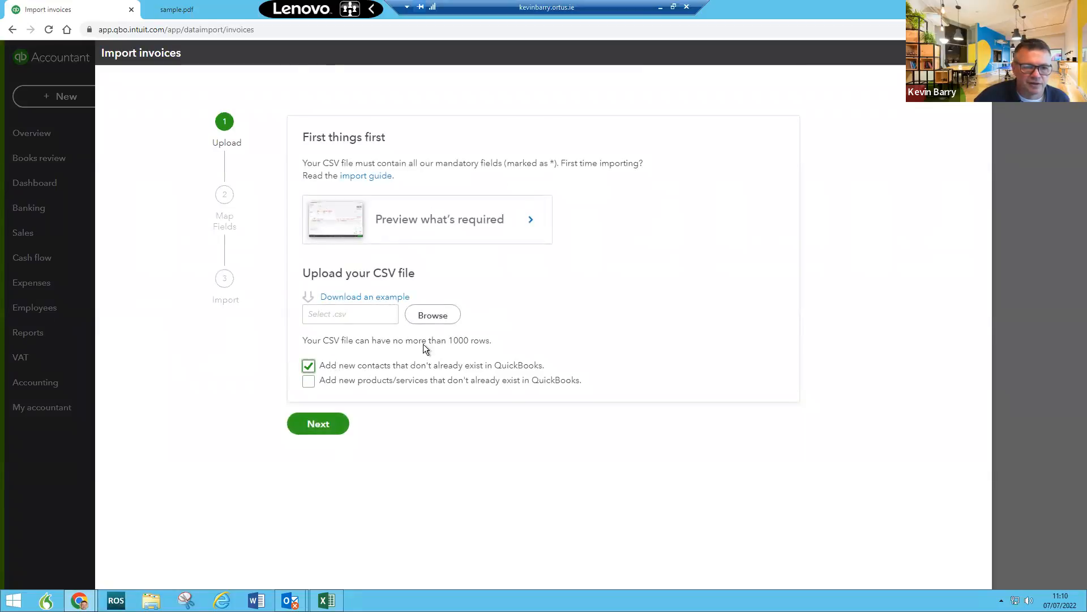
{"action": "left_click", "coordinate": [438, 317]}
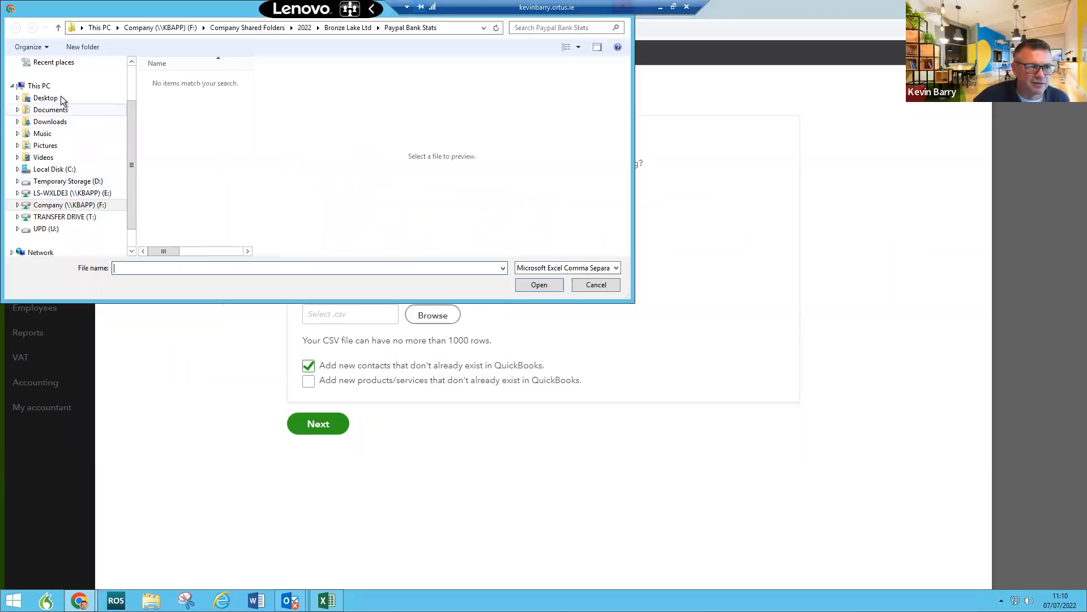
{"action": "left_click", "coordinate": [62, 100]}
{"action": "left_click", "coordinate": [166, 267]}
{"action": "type", "text": "as"}
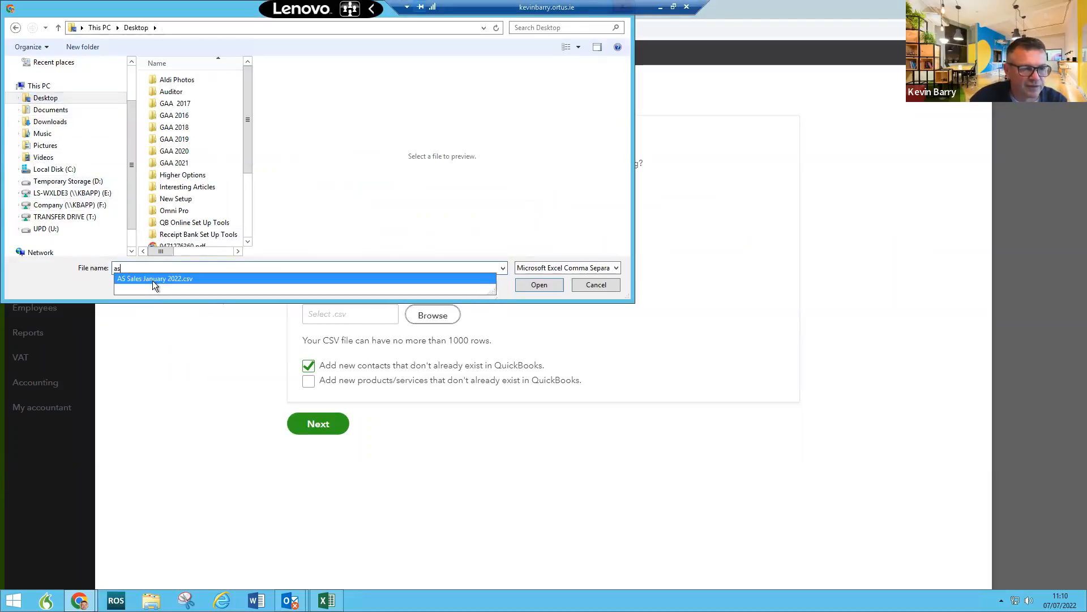
{"action": "left_click", "coordinate": [154, 279]}
{"action": "left_click", "coordinate": [537, 285]}
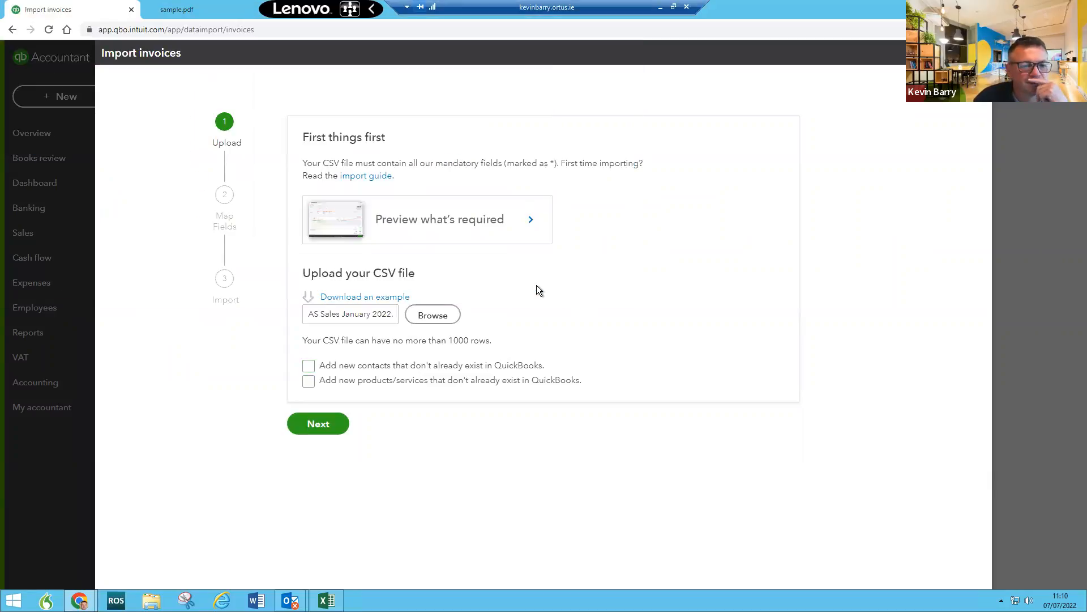
{"action": "left_click", "coordinate": [316, 428]}
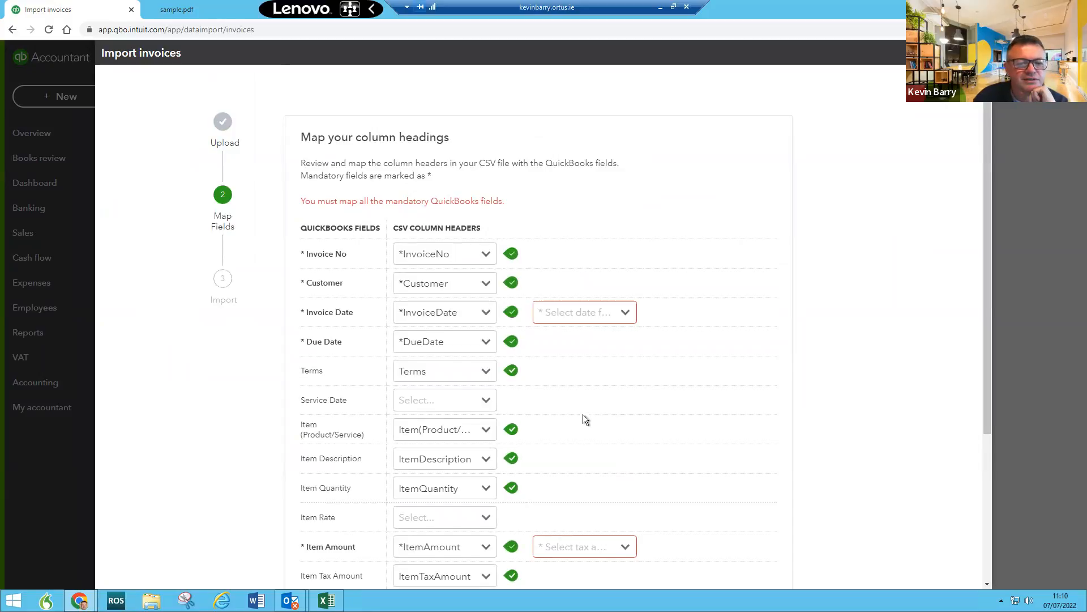
Step: Set the invoice date format to D/M/YYYY and move the Excel sales sheet aside for reference
{"action": "left_click", "coordinate": [625, 315]}
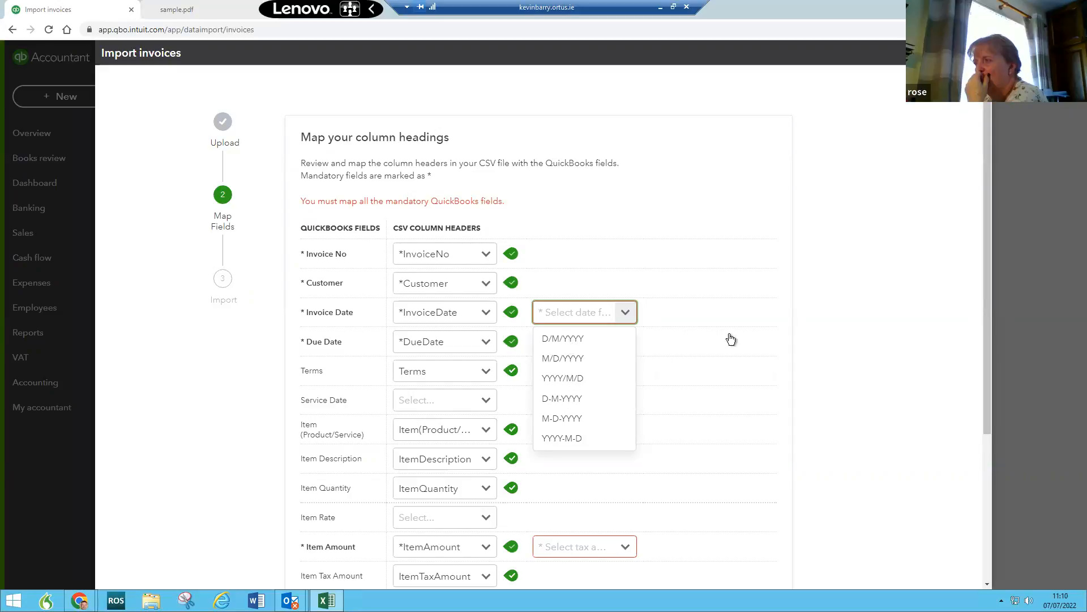
{"action": "left_click", "coordinate": [568, 340]}
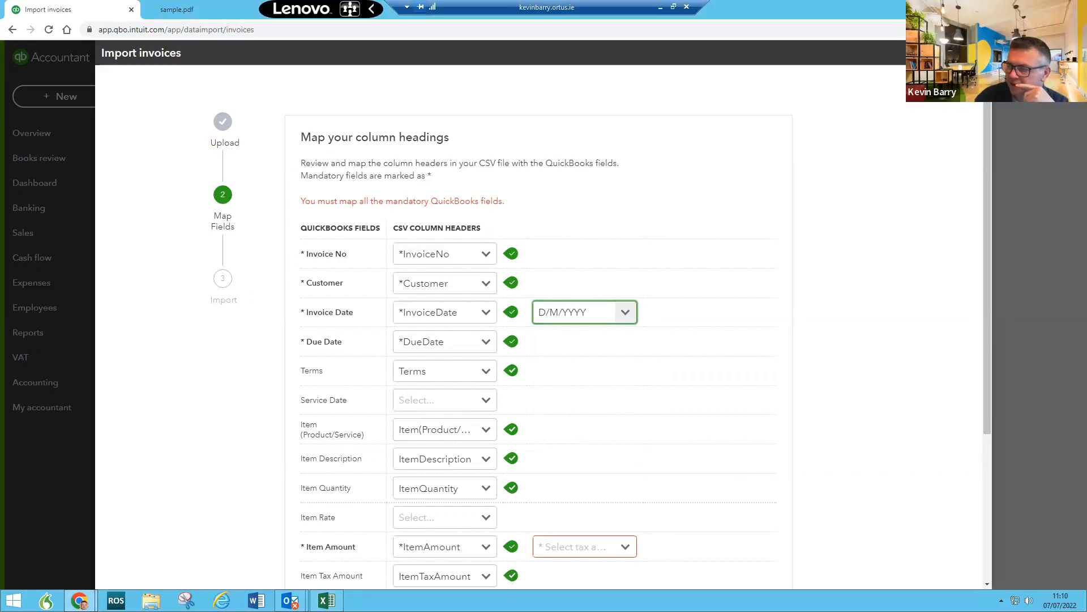
{"action": "left_click", "coordinate": [327, 600]}
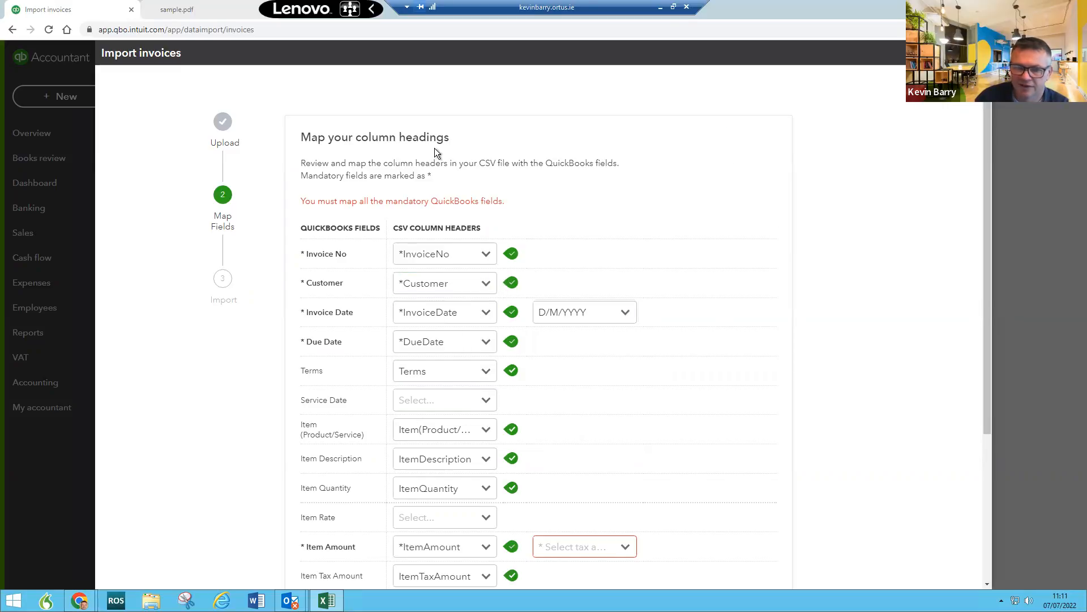
{"action": "key", "text": "alt+Tab"}
{"action": "left_click_drag", "start_coordinate": [433, 147], "coordinate": [1086, 138]}
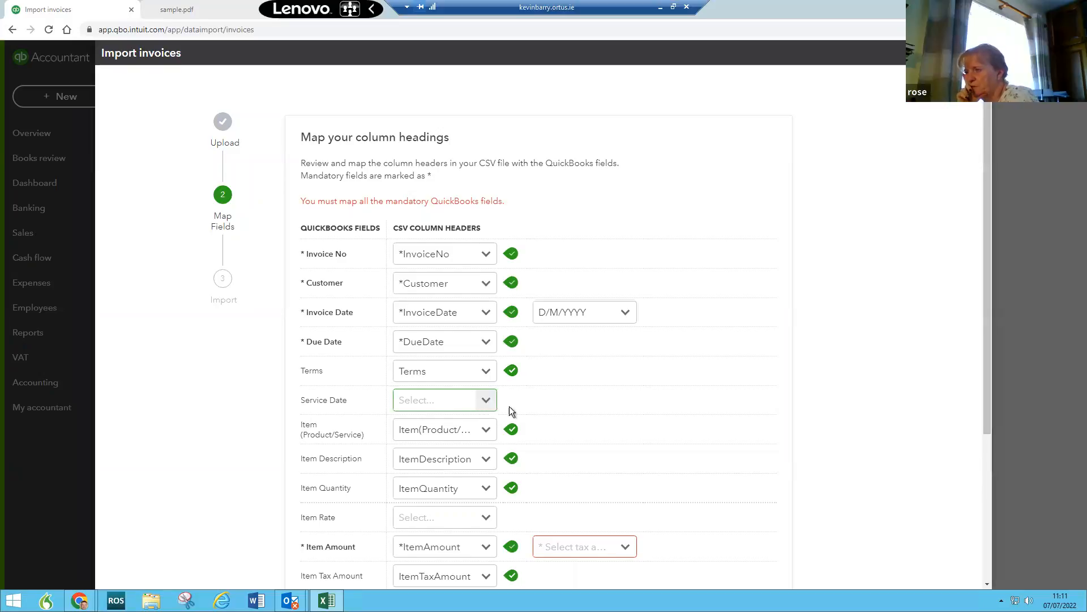
Step: Keep Item(Product/Service) as the mapped column for the item field
{"action": "left_click", "coordinate": [486, 430]}
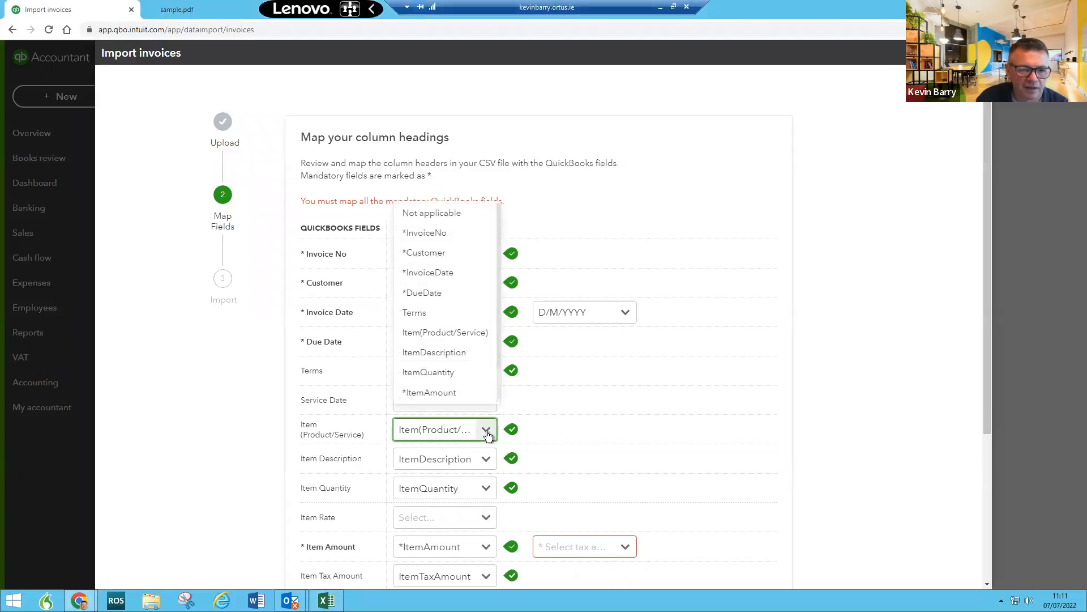
{"action": "left_click", "coordinate": [446, 333]}
{"action": "left_click", "coordinate": [487, 432]}
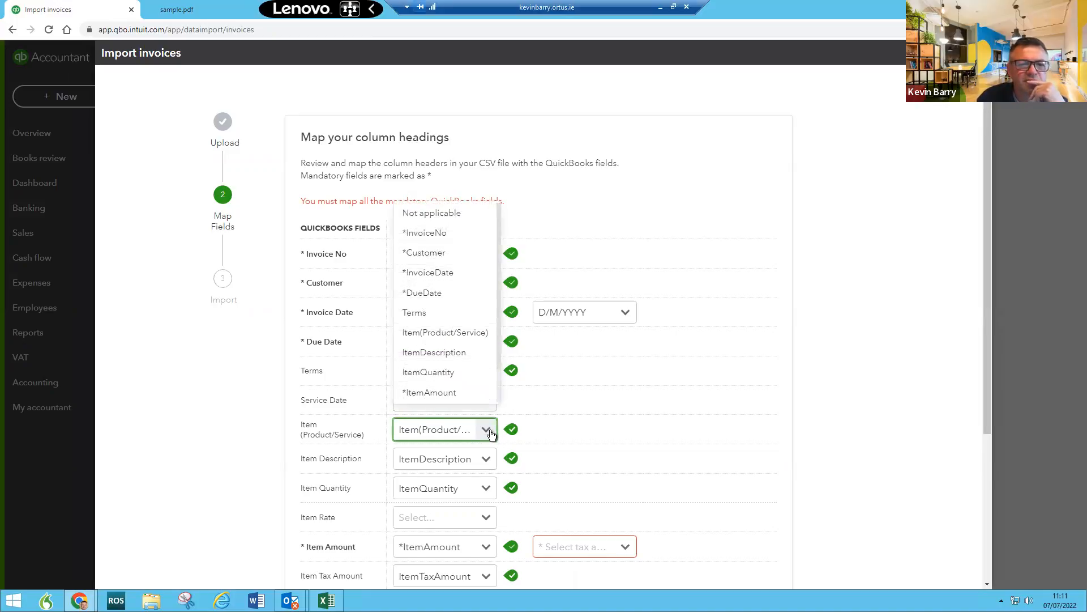
{"action": "scroll", "coordinate": [451, 340], "scroll_direction": "down", "scroll_amount": 2}
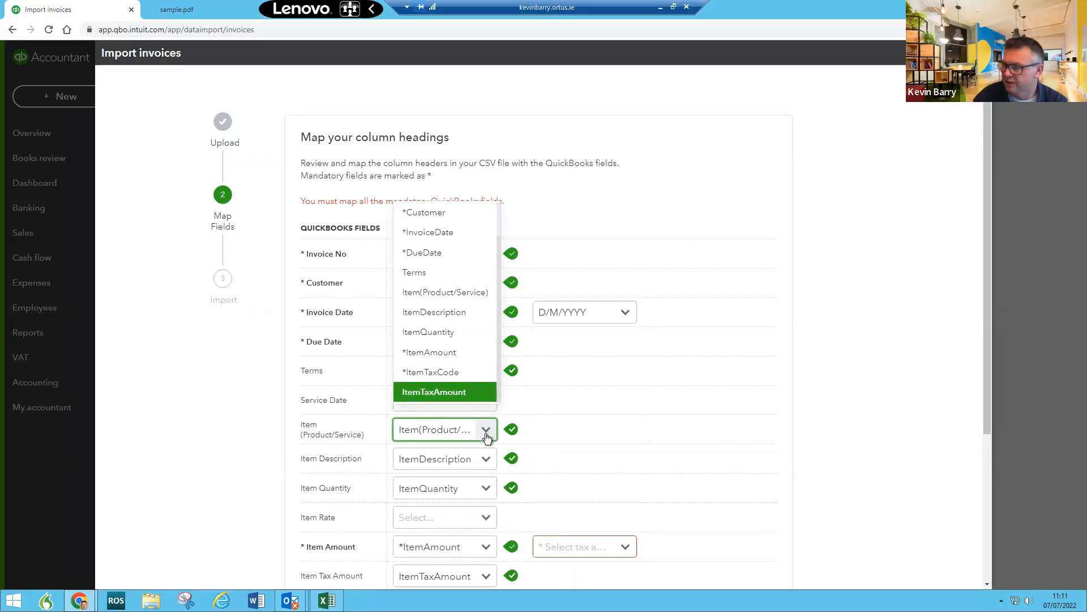
{"action": "left_click", "coordinate": [618, 429]}
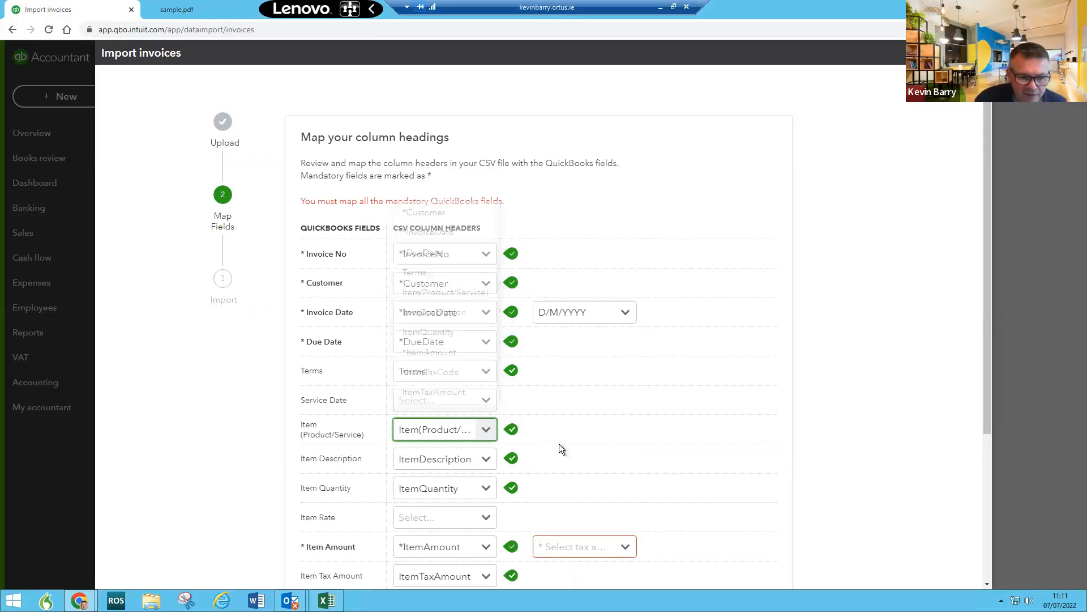
{"action": "scroll", "coordinate": [593, 440], "scroll_direction": "down", "scroll_amount": 3}
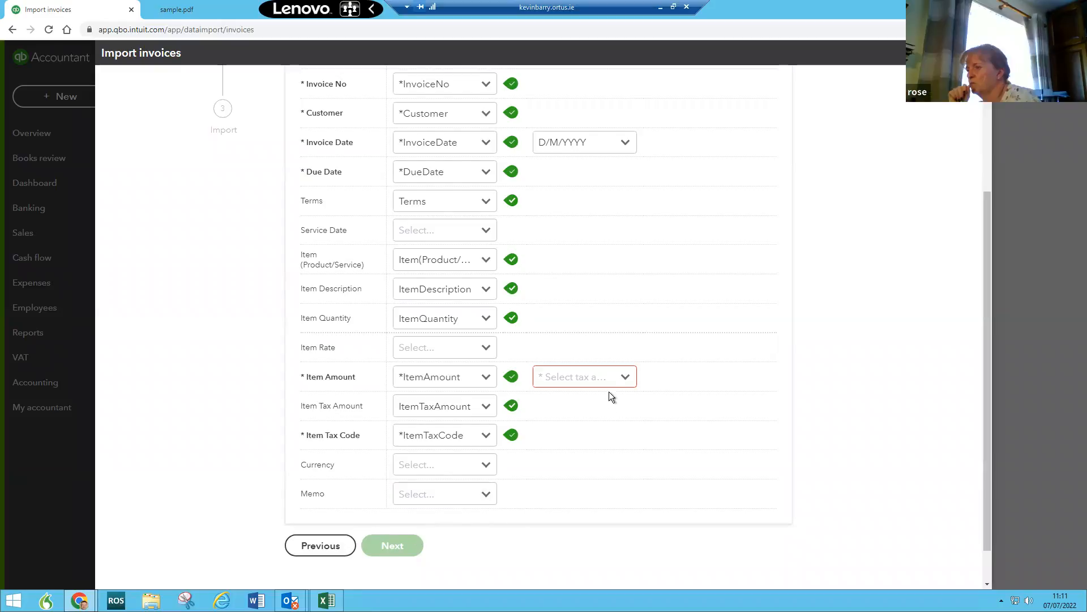
Step: Set item amounts to 'Exclusive of tax' and proceed to tax code mapping
{"action": "left_click", "coordinate": [625, 380]}
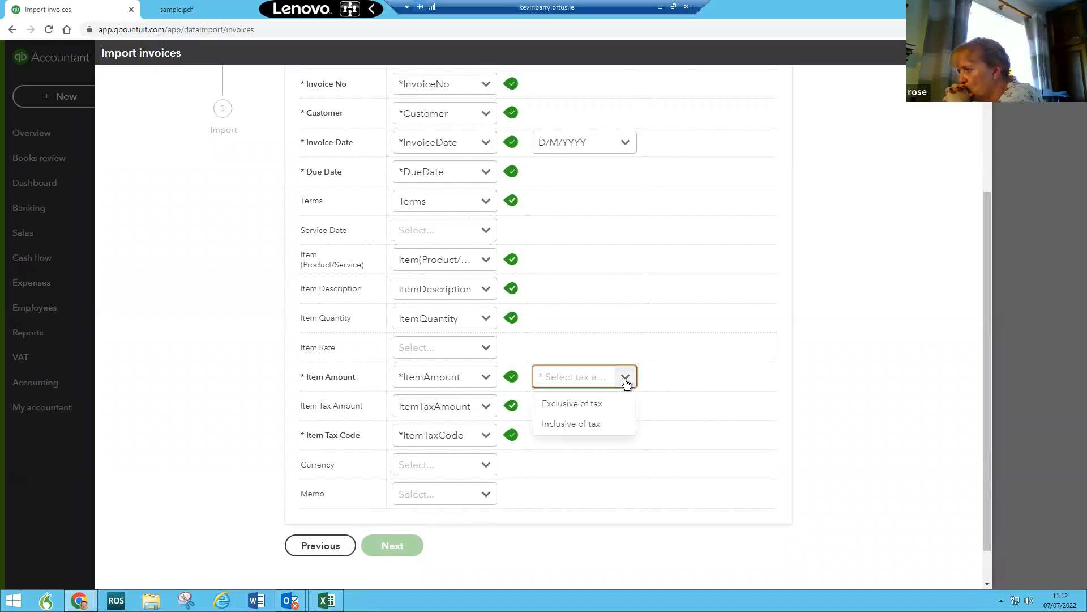
{"action": "left_click", "coordinate": [589, 403]}
{"action": "scroll", "coordinate": [630, 185], "scroll_direction": "up", "scroll_amount": 3}
{"action": "scroll", "coordinate": [630, 185], "scroll_direction": "down", "scroll_amount": 4}
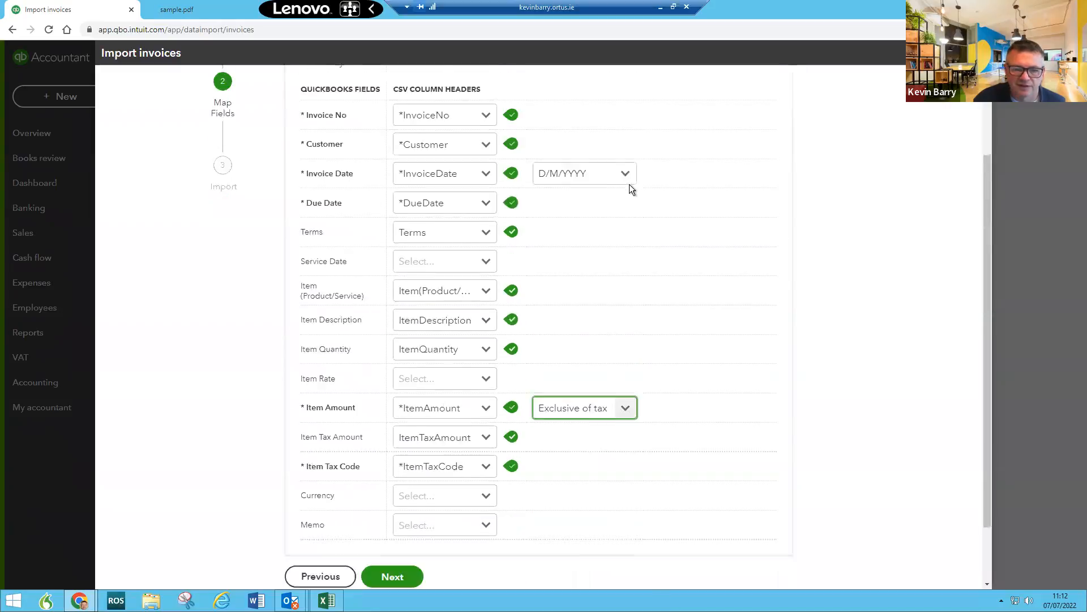
{"action": "left_click", "coordinate": [403, 513]}
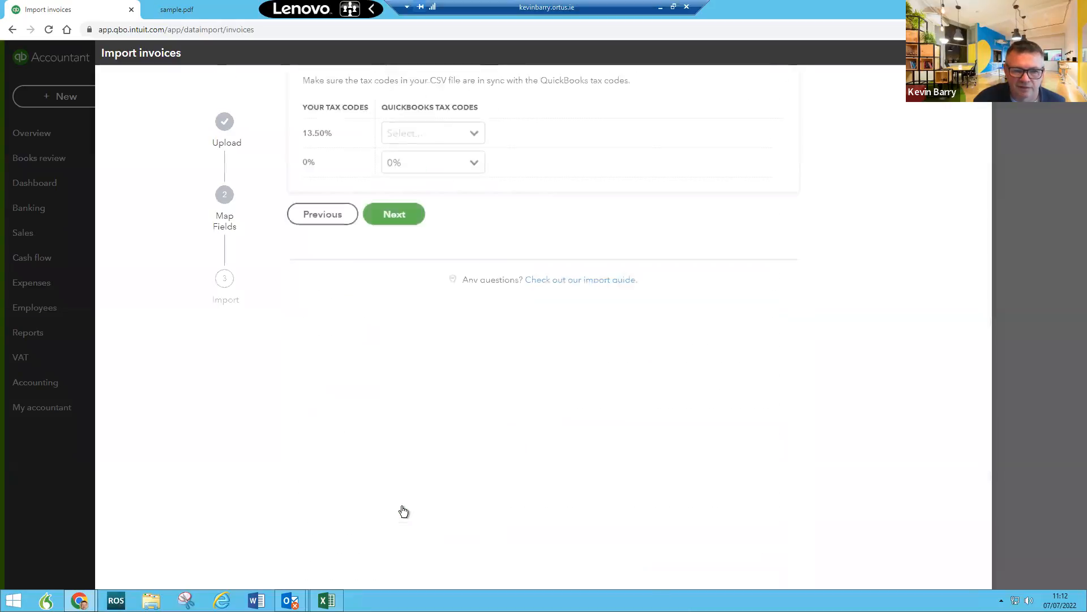
Step: Map 13.50% to Reduced, then back out of the customer-invalid error to column mapping
{"action": "left_click", "coordinate": [475, 219]}
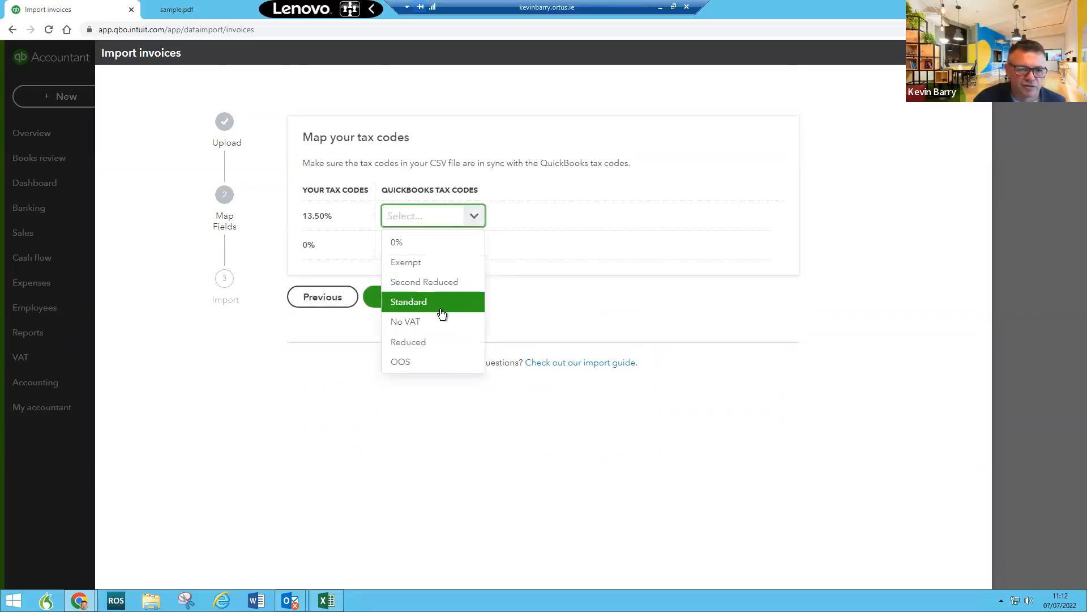
{"action": "left_click", "coordinate": [435, 343]}
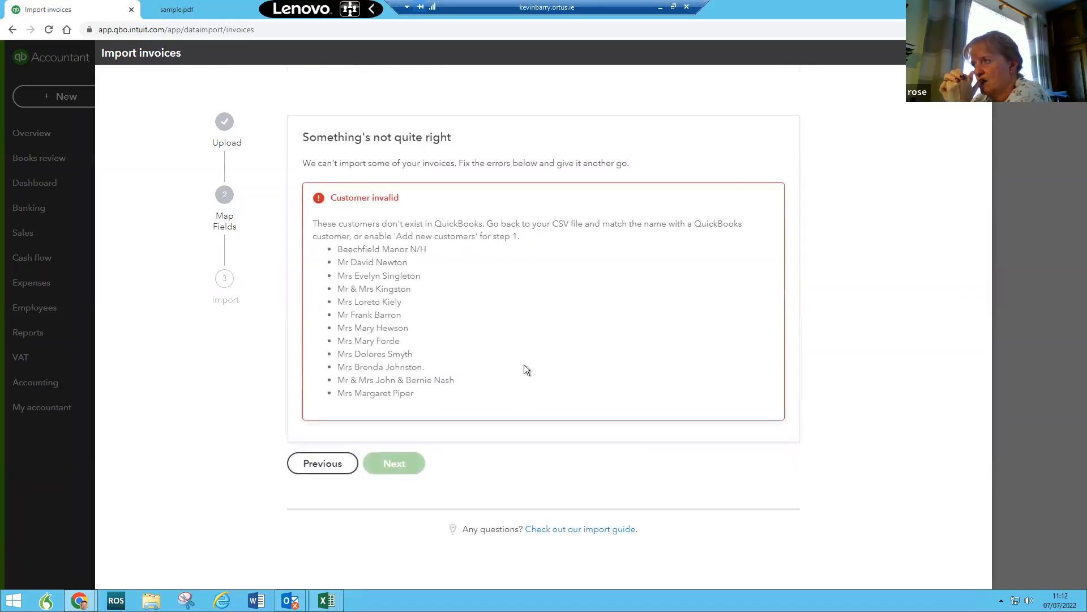
{"action": "left_click", "coordinate": [318, 462]}
{"action": "left_click", "coordinate": [314, 308]}
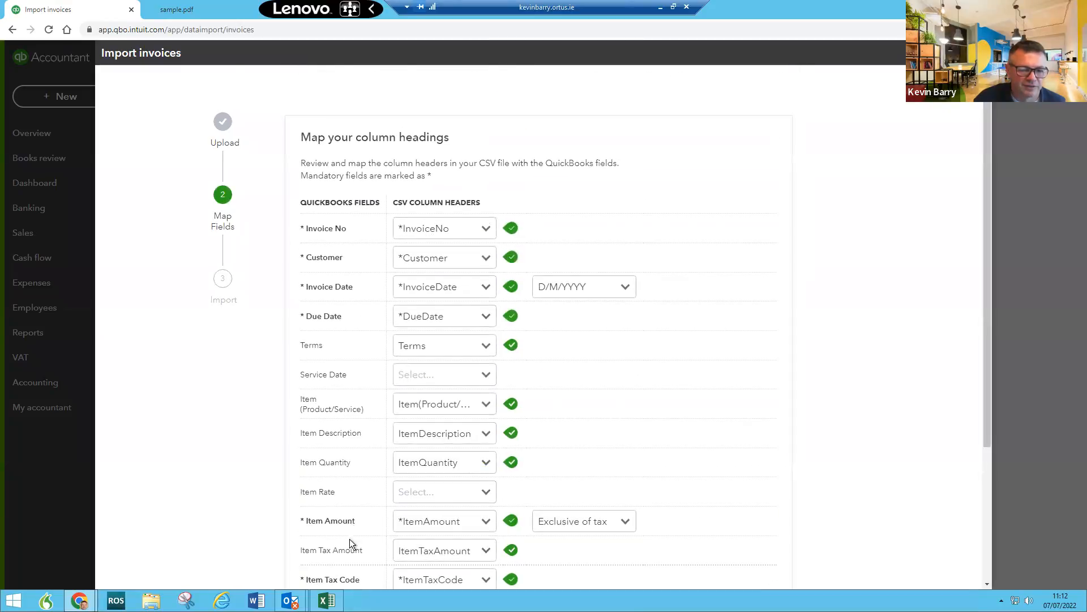
{"action": "scroll", "coordinate": [349, 539], "scroll_direction": "down", "scroll_amount": 3}
Step: Redo the import with Add new contacts ticked, 13.50% mapped to Reduced, and import the 15 invoices
{"action": "left_click", "coordinate": [318, 502]}
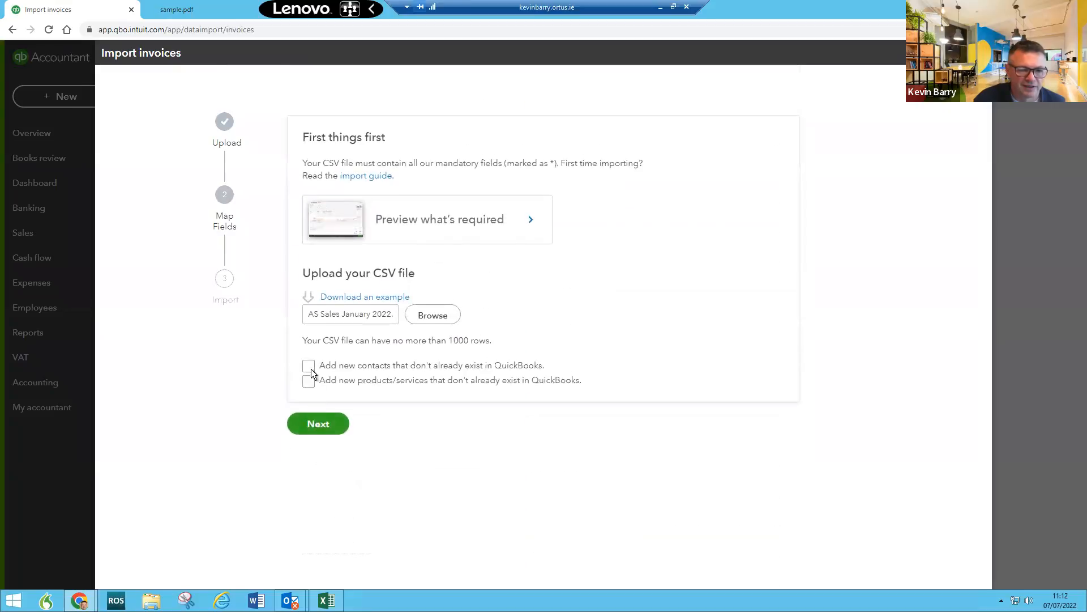
{"action": "left_click", "coordinate": [310, 368]}
{"action": "left_click", "coordinate": [316, 429]}
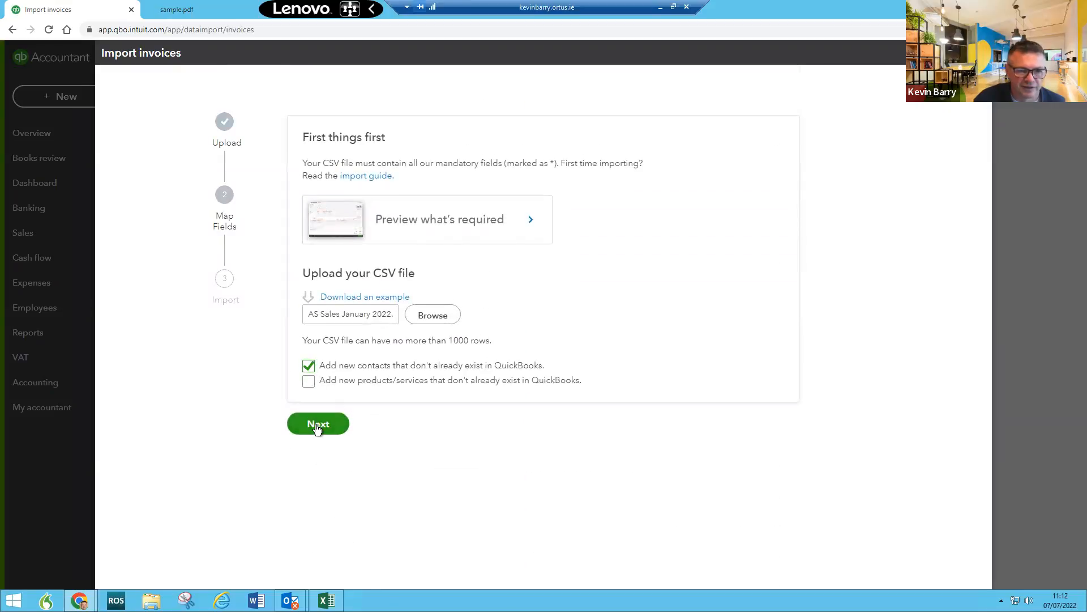
{"action": "scroll", "coordinate": [649, 427], "scroll_direction": "down", "scroll_amount": 3}
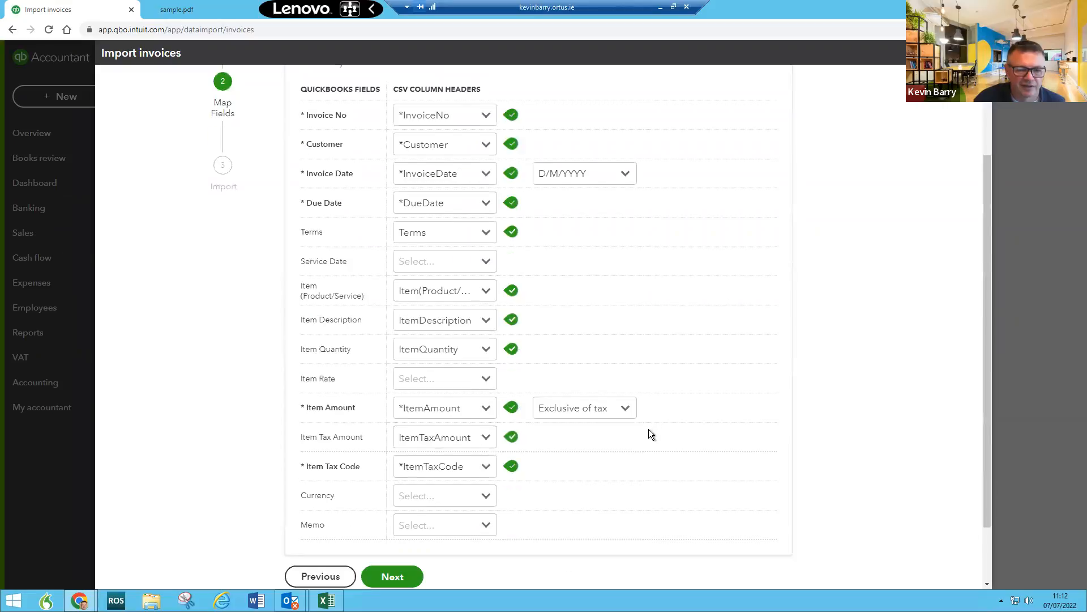
{"action": "left_click", "coordinate": [392, 520]}
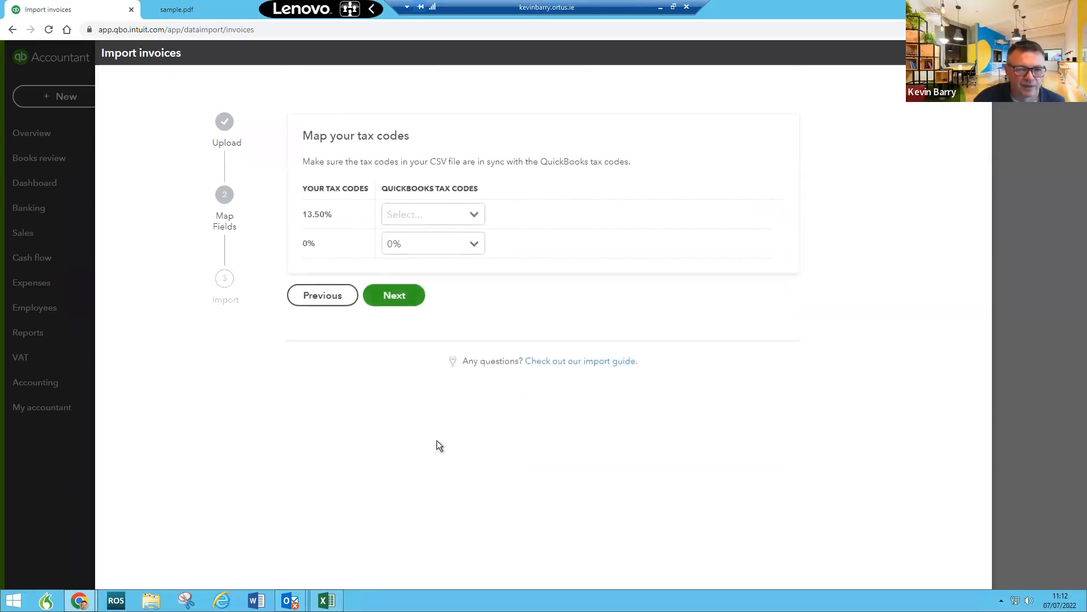
{"action": "left_click", "coordinate": [441, 216]}
{"action": "left_click", "coordinate": [422, 342]}
{"action": "left_click", "coordinate": [400, 300]}
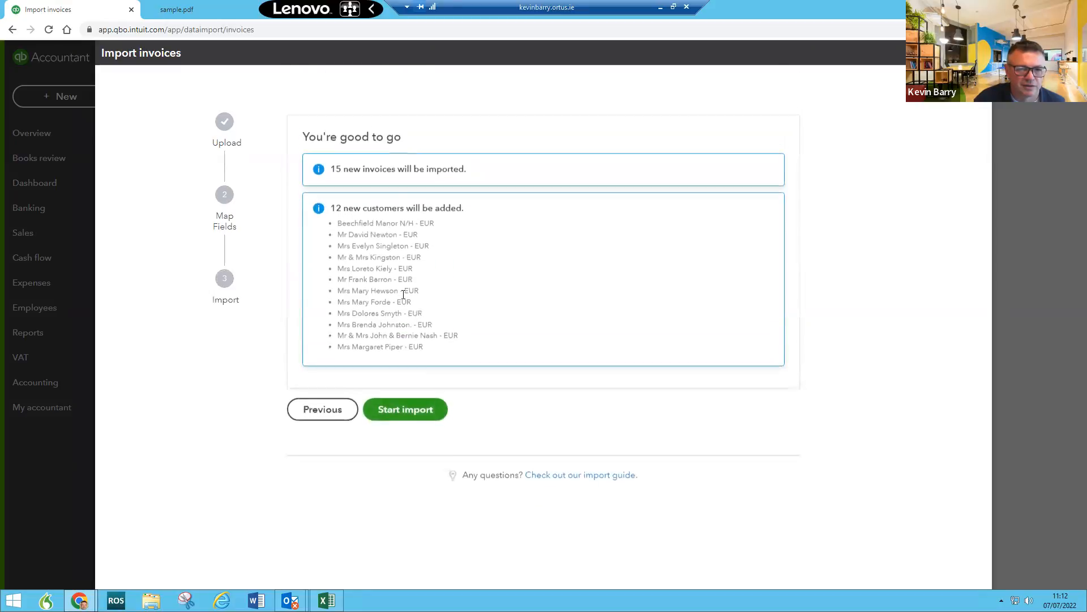
{"action": "left_click", "coordinate": [425, 413]}
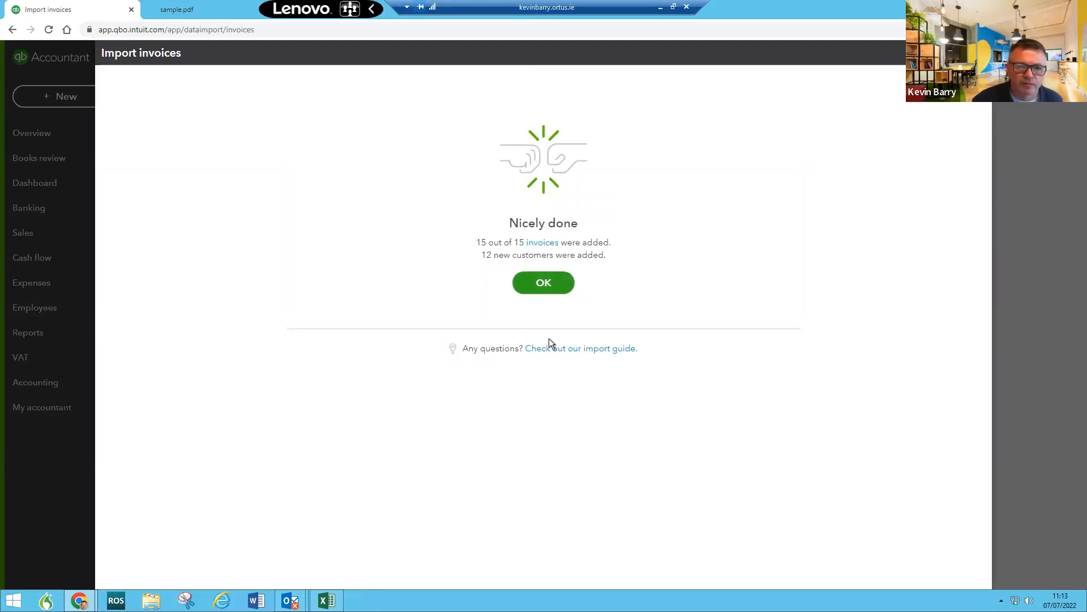
Step: Dismiss the import confirmation and open the Profit and Loss report from Reports
{"action": "left_click", "coordinate": [550, 283]}
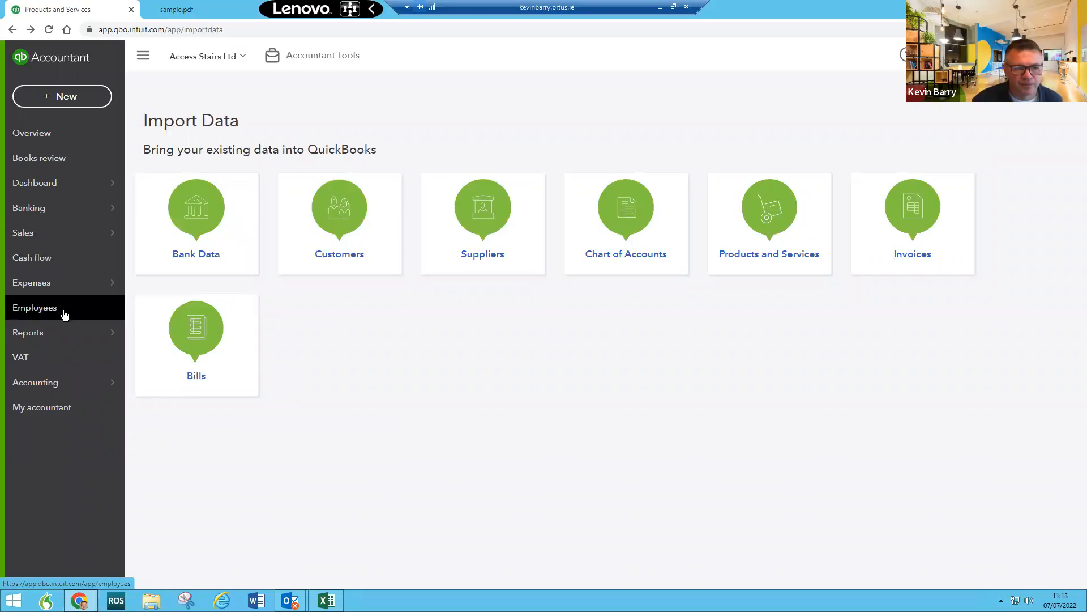
{"action": "mouse_move", "coordinate": [91, 334]}
{"action": "left_click", "coordinate": [171, 340]}
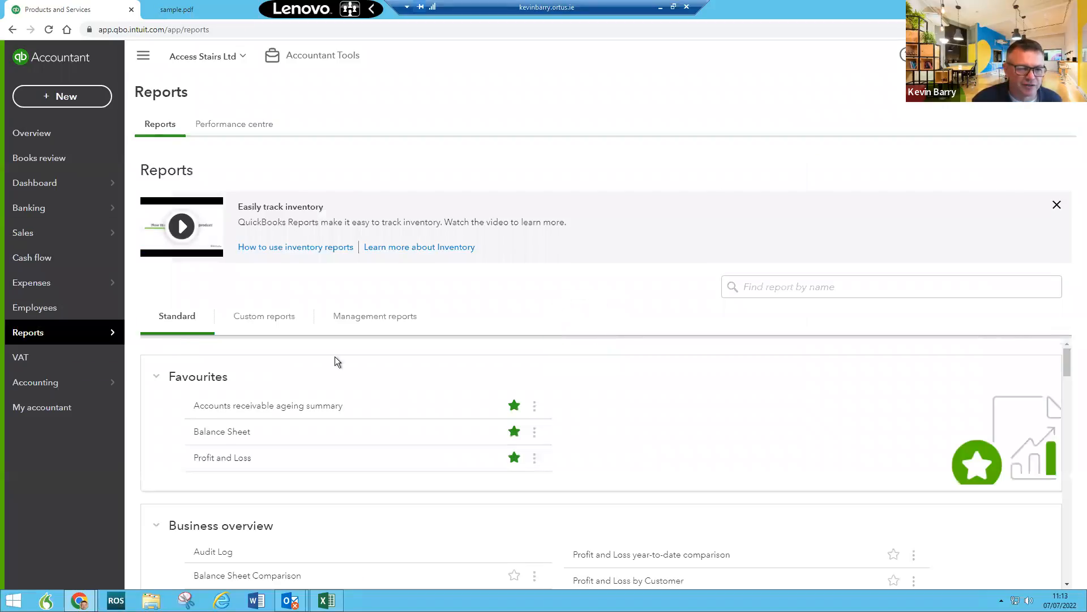
{"action": "scroll", "coordinate": [230, 415], "scroll_direction": "down", "scroll_amount": 4}
{"action": "scroll", "coordinate": [230, 415], "scroll_direction": "up", "scroll_amount": 4}
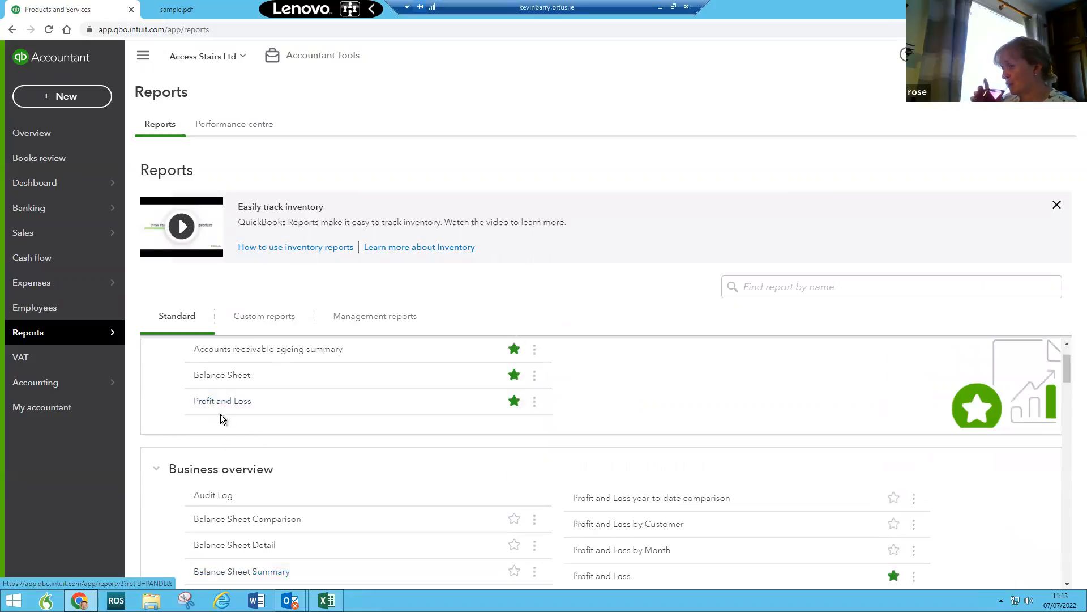
{"action": "left_click", "coordinate": [221, 406]}
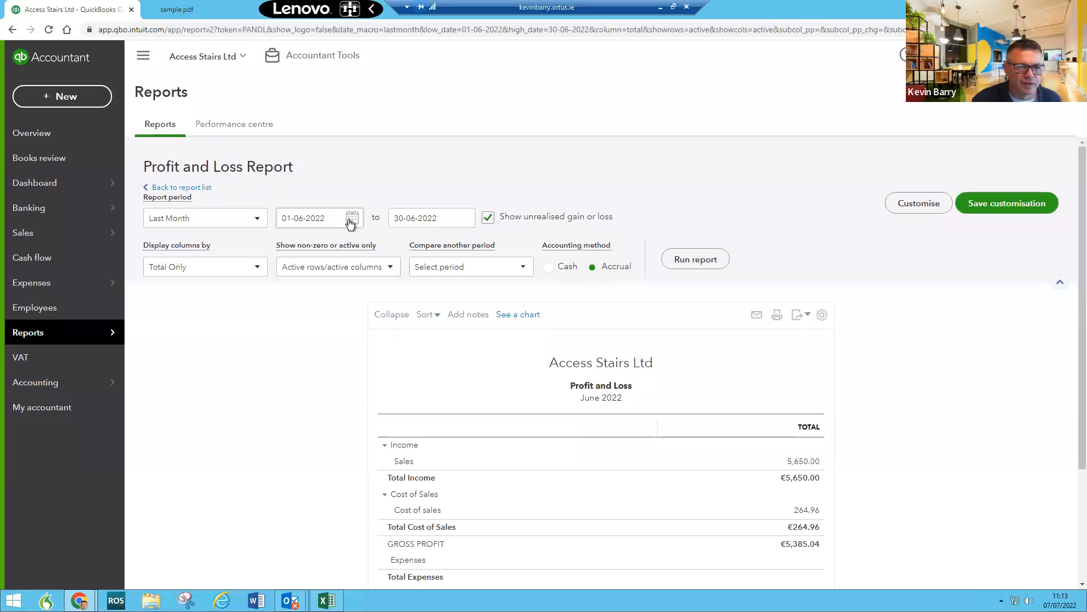
Step: Run the Profit and Loss for 01-01-2022 to 31-01-2022
{"action": "left_click", "coordinate": [349, 217]}
{"action": "left_click", "coordinate": [289, 249]}
{"action": "left_click", "coordinate": [290, 250]}
{"action": "left_click", "coordinate": [289, 250]}
{"action": "left_click", "coordinate": [290, 250]}
{"action": "left_click", "coordinate": [289, 250]}
{"action": "left_click", "coordinate": [394, 287]}
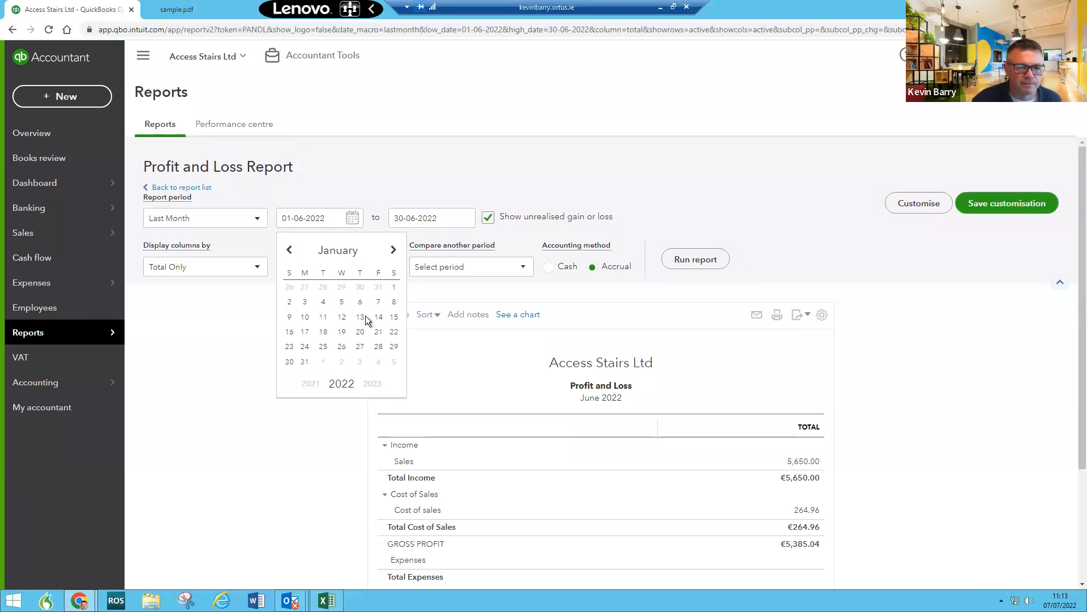
{"action": "left_click", "coordinate": [464, 223]}
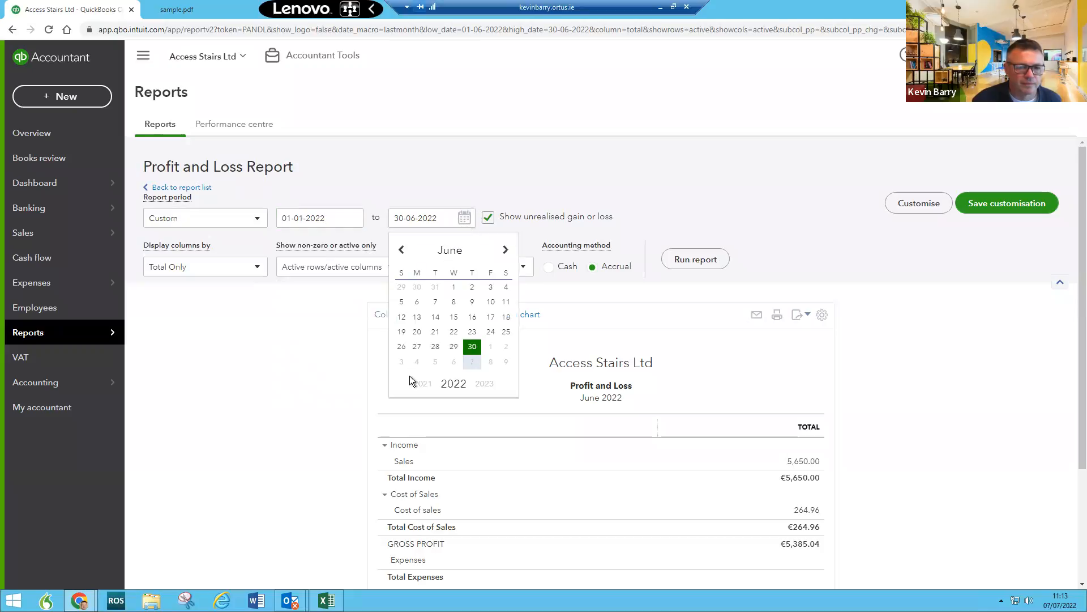
{"action": "left_click", "coordinate": [402, 249]}
{"action": "left_click", "coordinate": [401, 249]}
{"action": "left_click", "coordinate": [401, 250]}
{"action": "left_click", "coordinate": [402, 250]}
{"action": "left_click", "coordinate": [402, 250]}
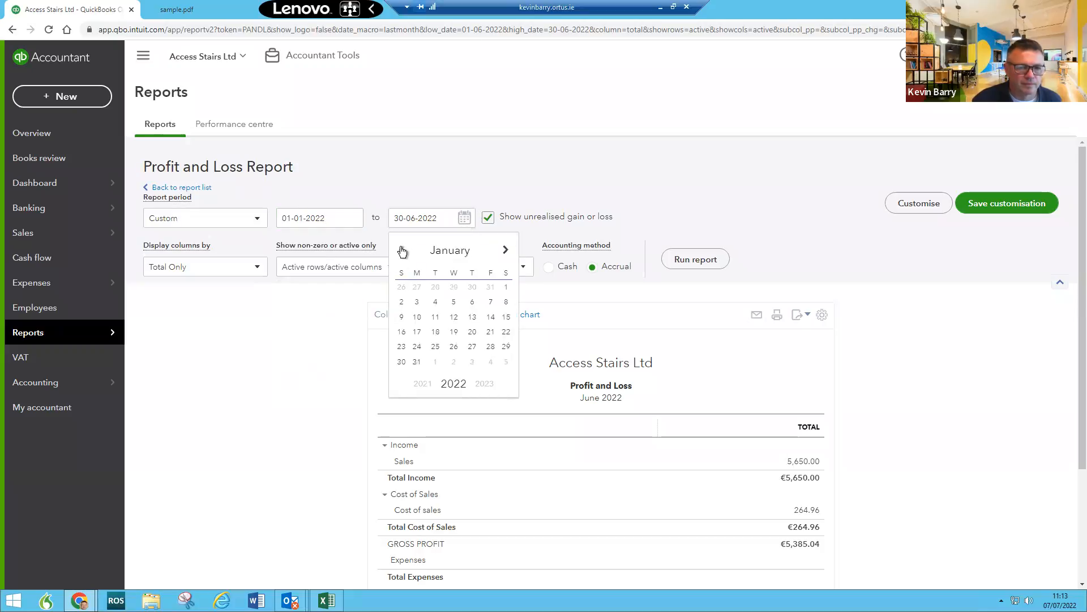
{"action": "left_click", "coordinate": [417, 361]}
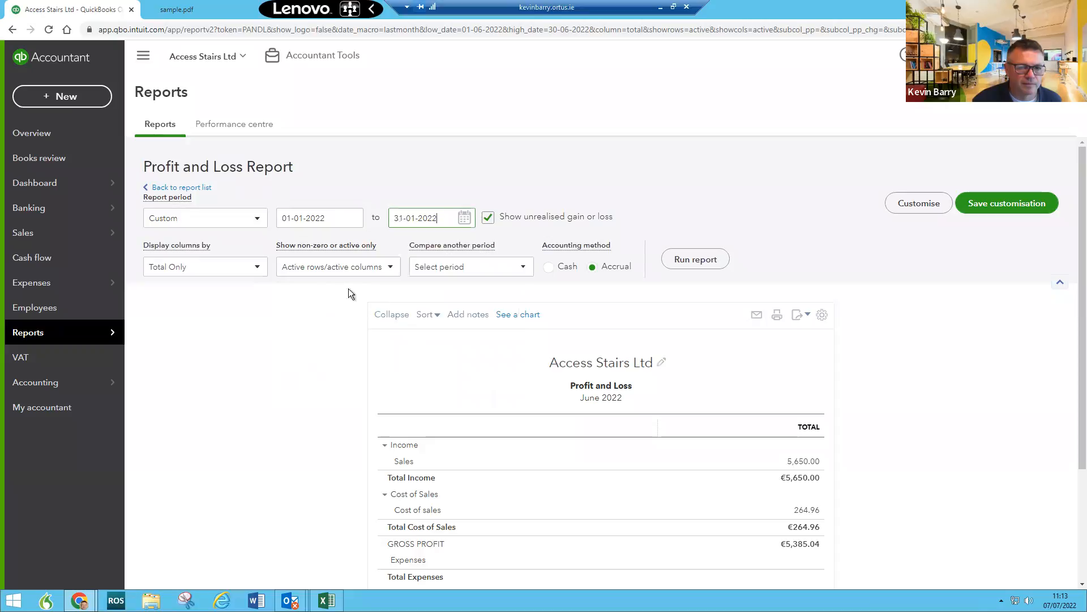
{"action": "left_click", "coordinate": [684, 261]}
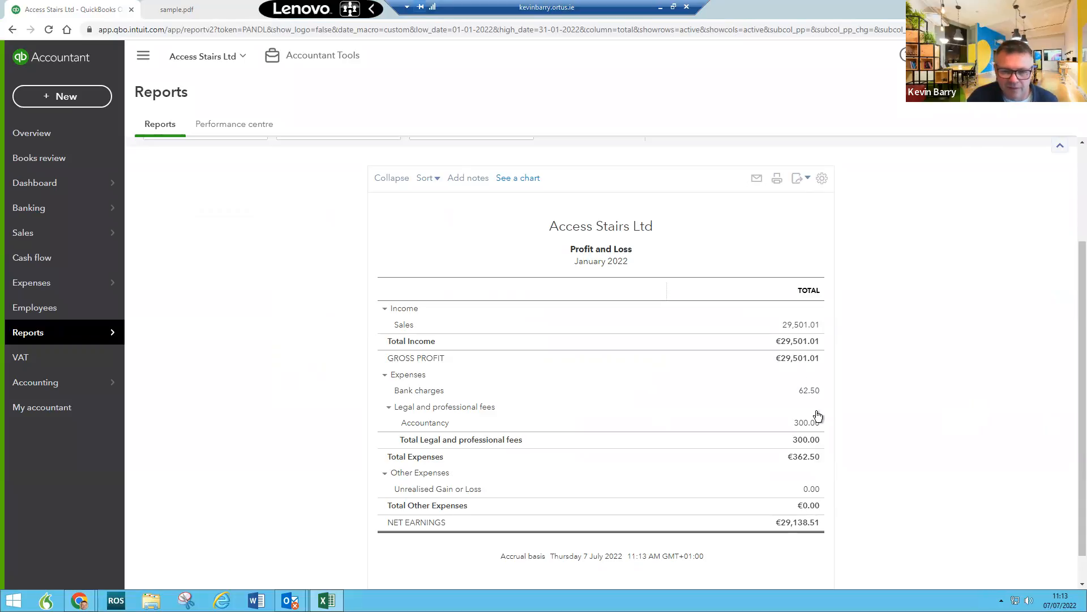
Step: Drill into the 29,501.01 January sales total and open invoice 2078 dated 17-01-2022
{"action": "left_click", "coordinate": [801, 325]}
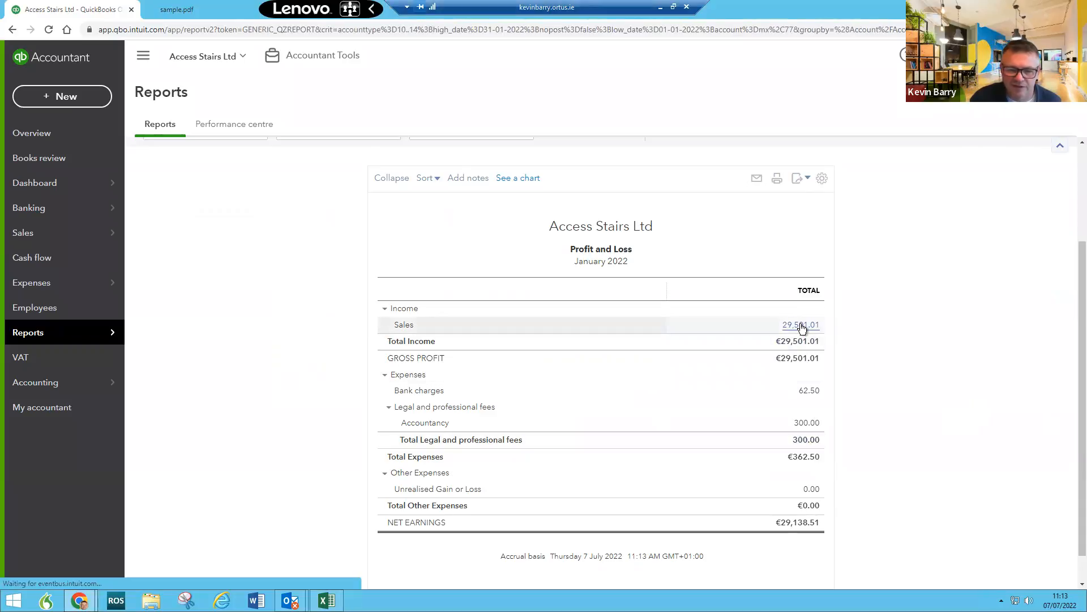
{"action": "scroll", "coordinate": [627, 477], "scroll_direction": "down", "scroll_amount": 3}
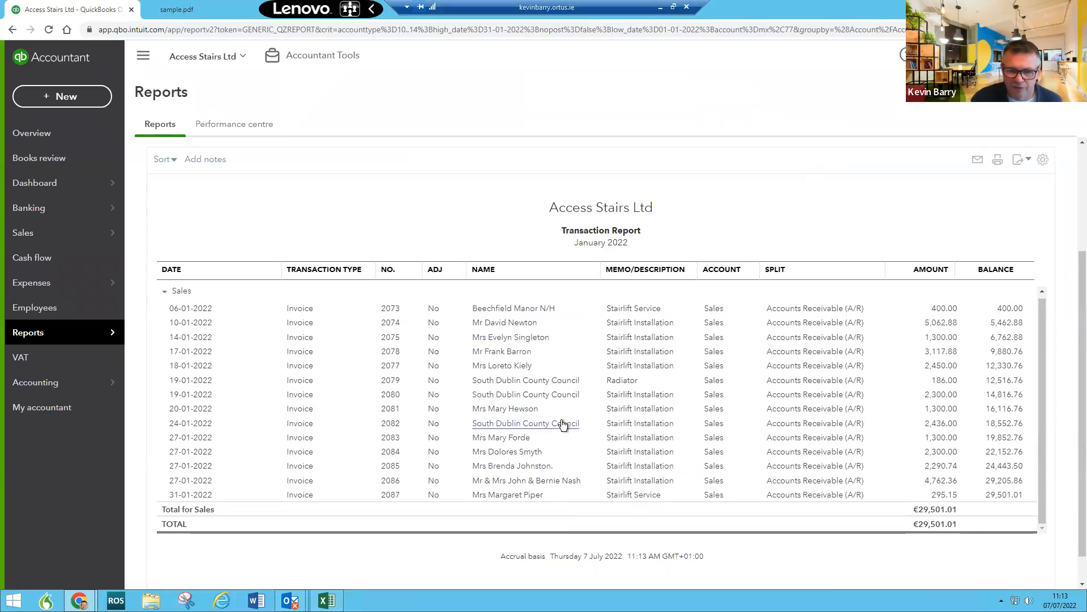
{"action": "scroll", "coordinate": [566, 474], "scroll_direction": "down", "scroll_amount": 1}
{"action": "scroll", "coordinate": [575, 470], "scroll_direction": "up", "scroll_amount": 1}
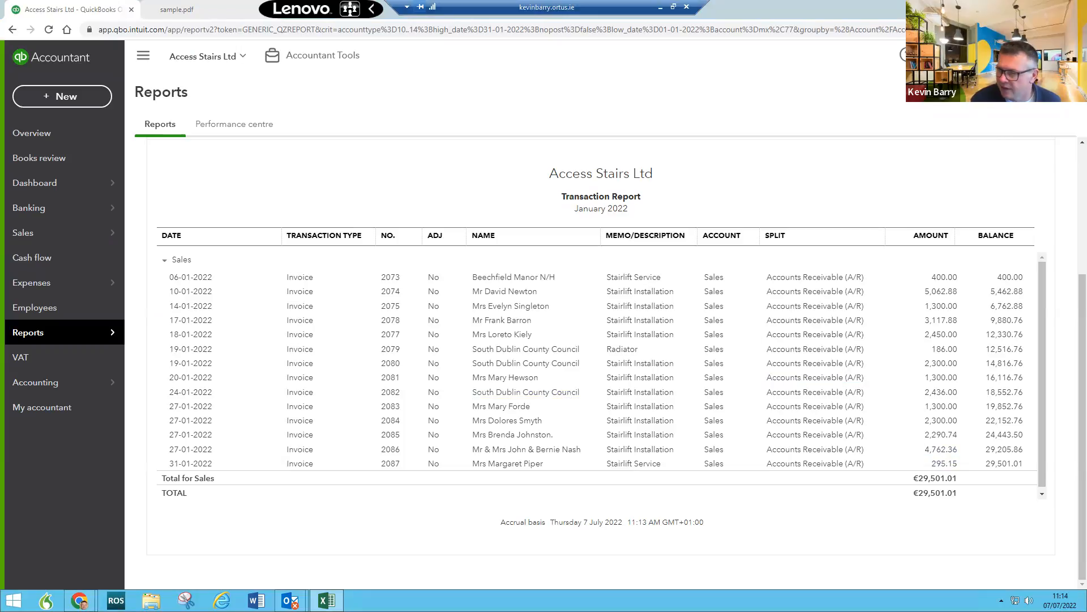
{"action": "mouse_move", "coordinate": [1086, 138]}
{"action": "left_mouse_down"}
{"action": "mouse_move", "coordinate": [552, 135]}
{"action": "mouse_move", "coordinate": [1086, 148]}
{"action": "left_mouse_up"}
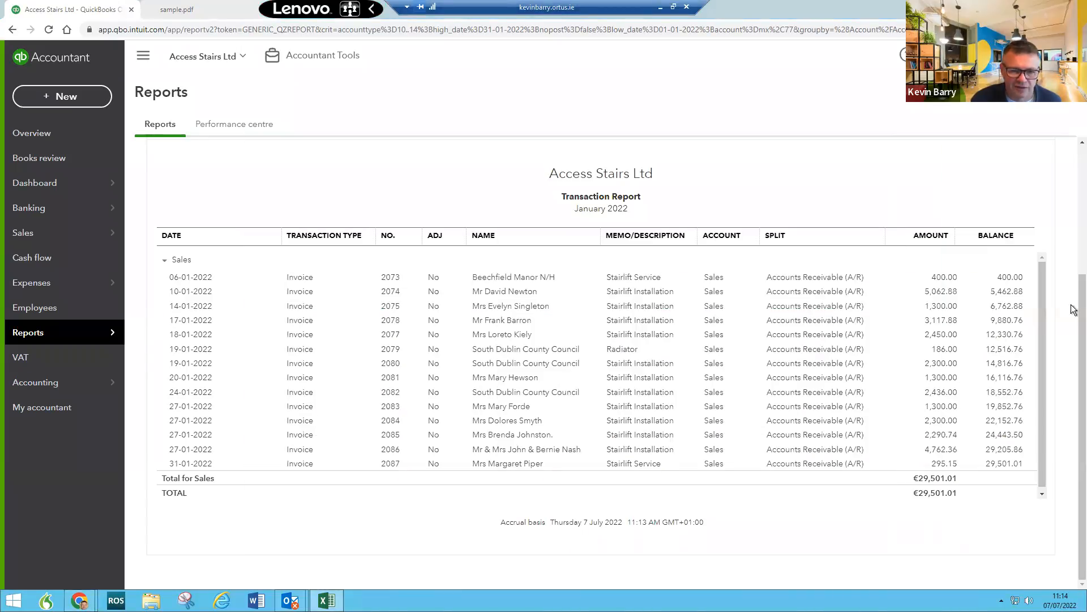
{"action": "left_click", "coordinate": [298, 321]}
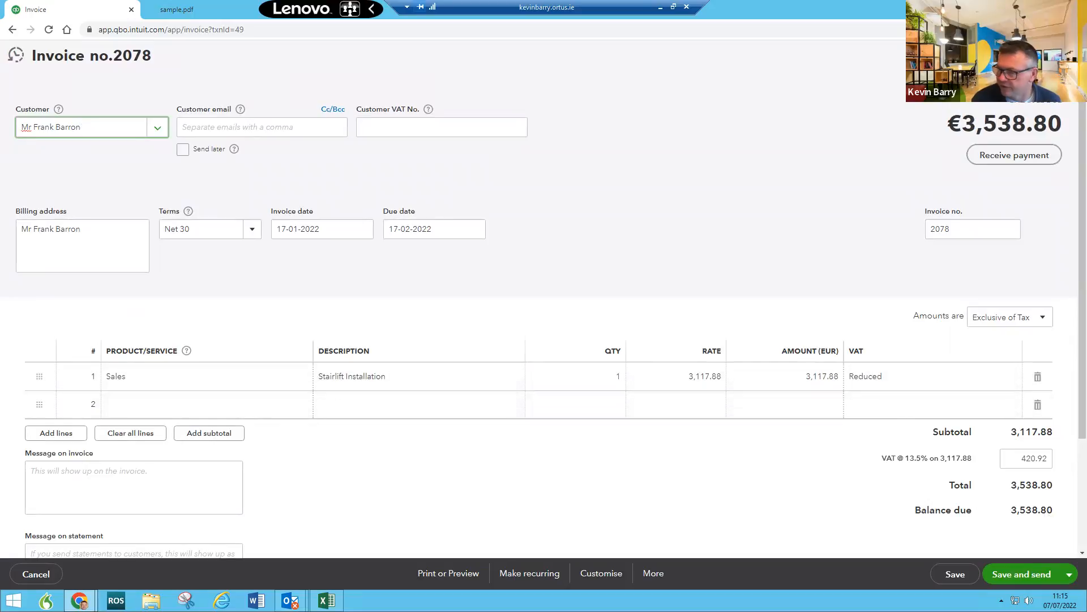
Step: Compare invoice 2078 with the Excel workbook, then check invoice 2079 and return to the report
{"action": "key", "text": "alt+Tab"}
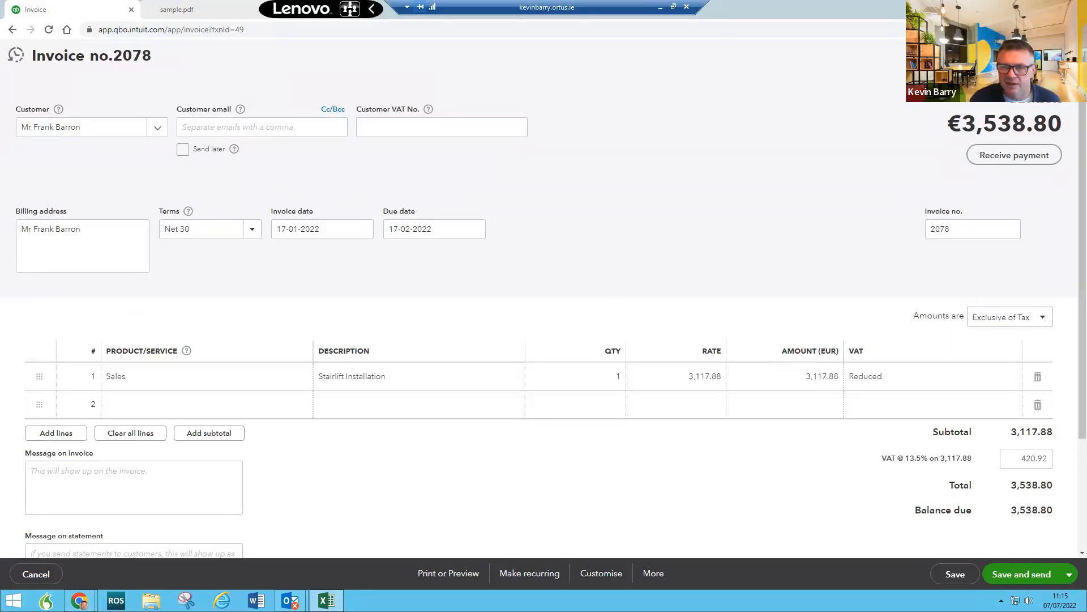
{"action": "left_click", "coordinate": [1062, 55]}
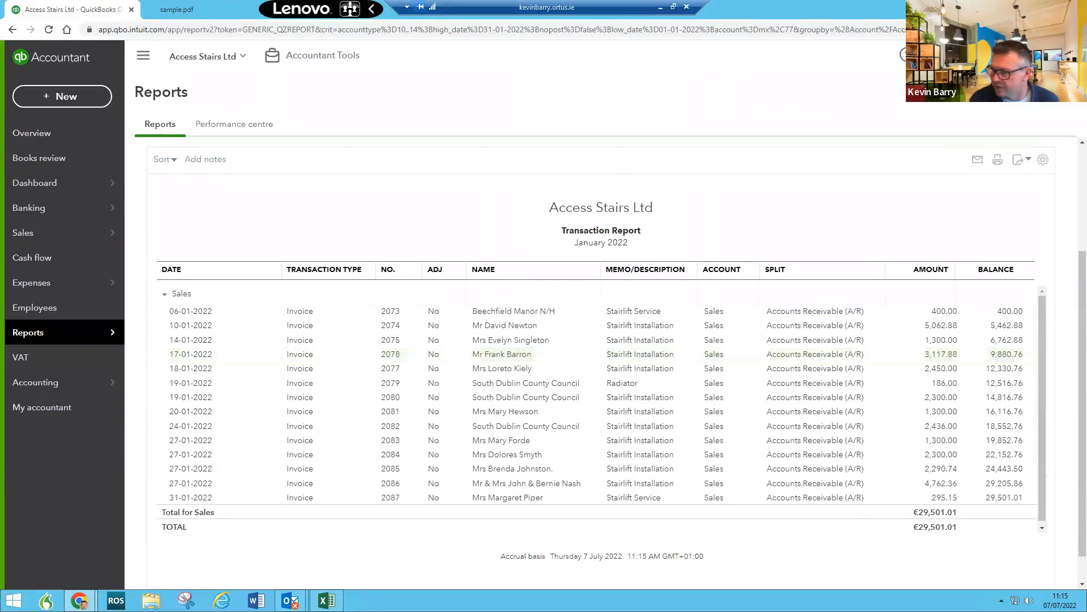
{"action": "left_click", "coordinate": [502, 384]}
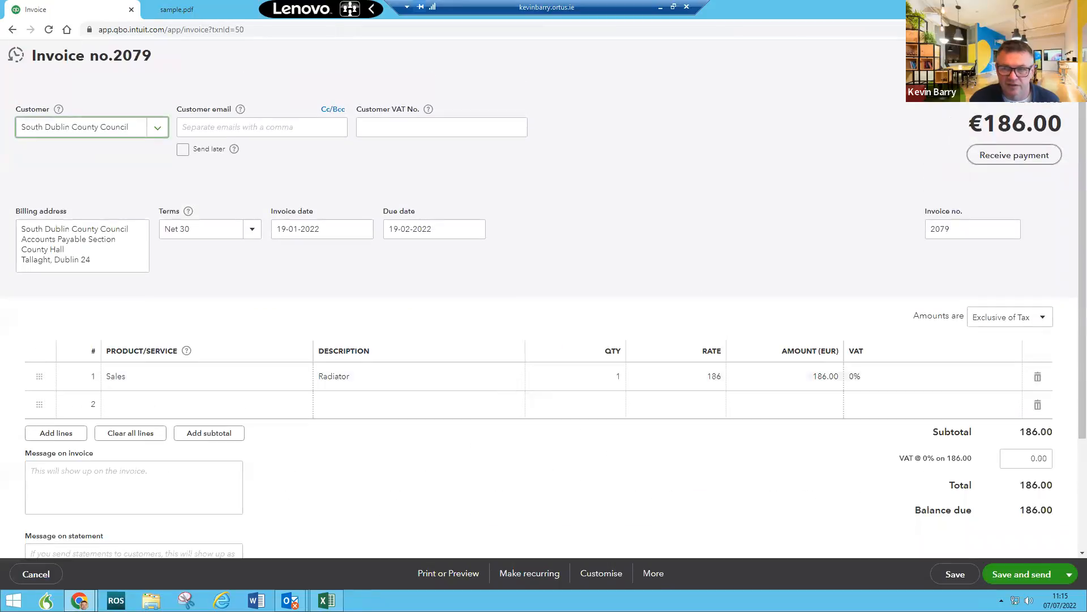
{"action": "left_click", "coordinate": [1065, 55]}
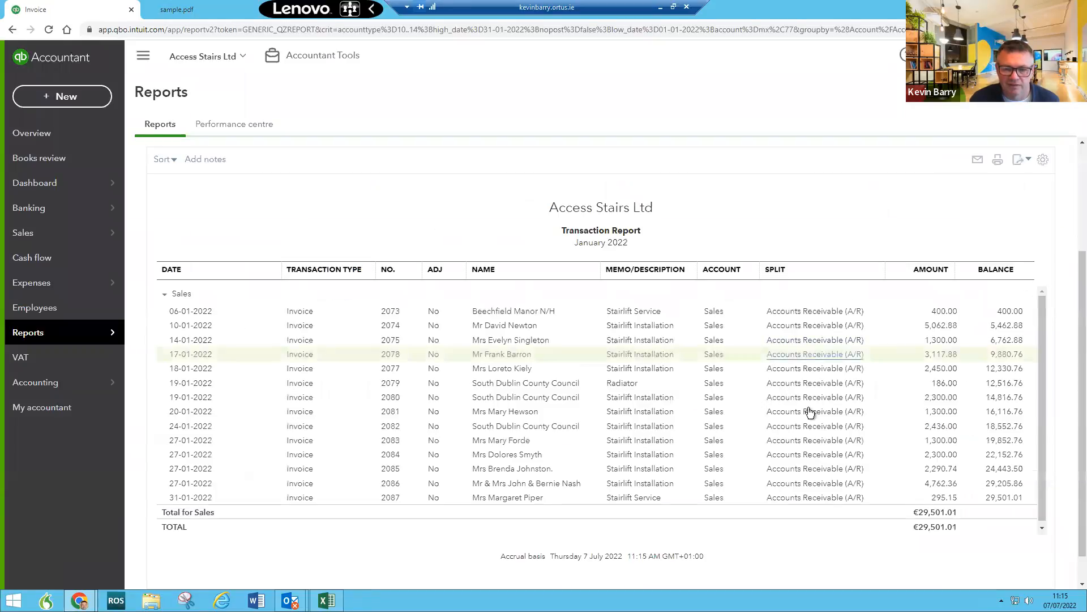
{"action": "scroll", "coordinate": [926, 390], "scroll_direction": "down", "scroll_amount": 1}
{"action": "scroll", "coordinate": [967, 400], "scroll_direction": "up", "scroll_amount": 1}
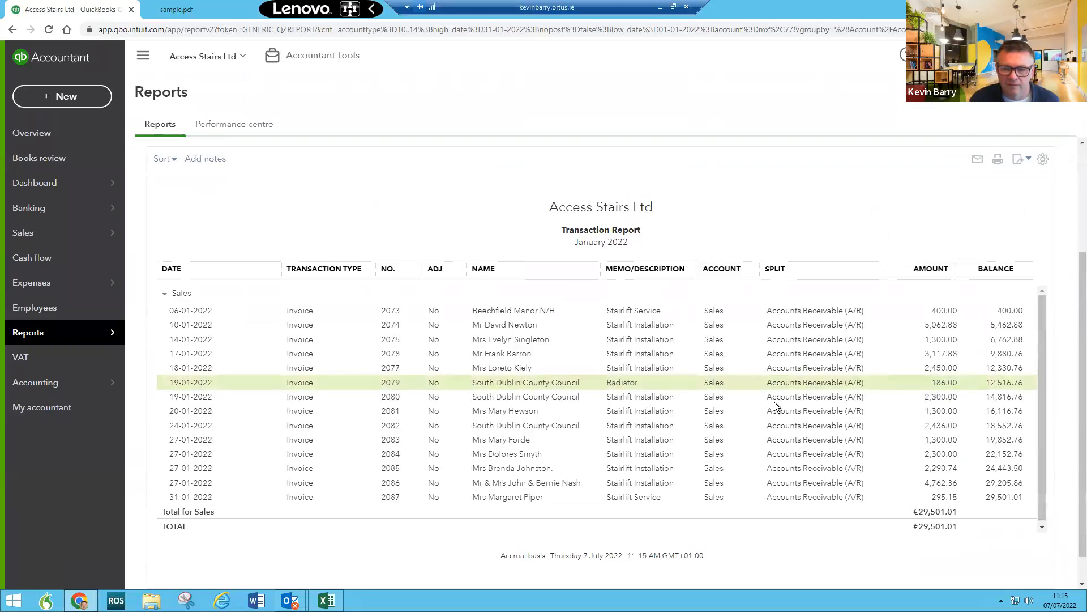
Step: Review South Dublin County Council invoice 2080, then bring up the + New menu
{"action": "left_click", "coordinate": [524, 397]}
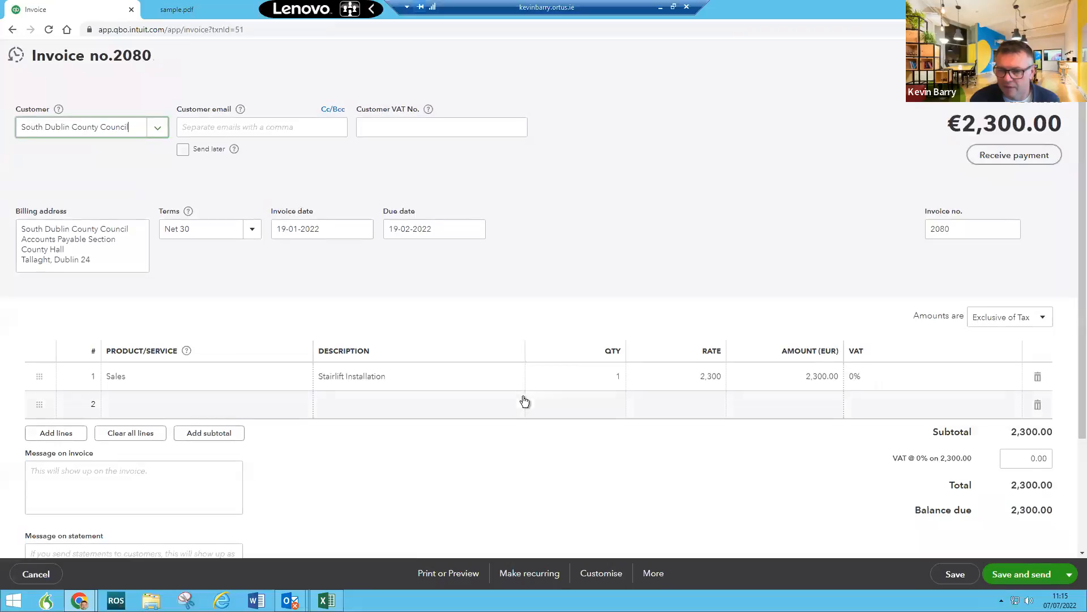
{"action": "scroll", "coordinate": [803, 368], "scroll_direction": "down", "scroll_amount": 1}
{"action": "scroll", "coordinate": [803, 368], "scroll_direction": "up", "scroll_amount": 1}
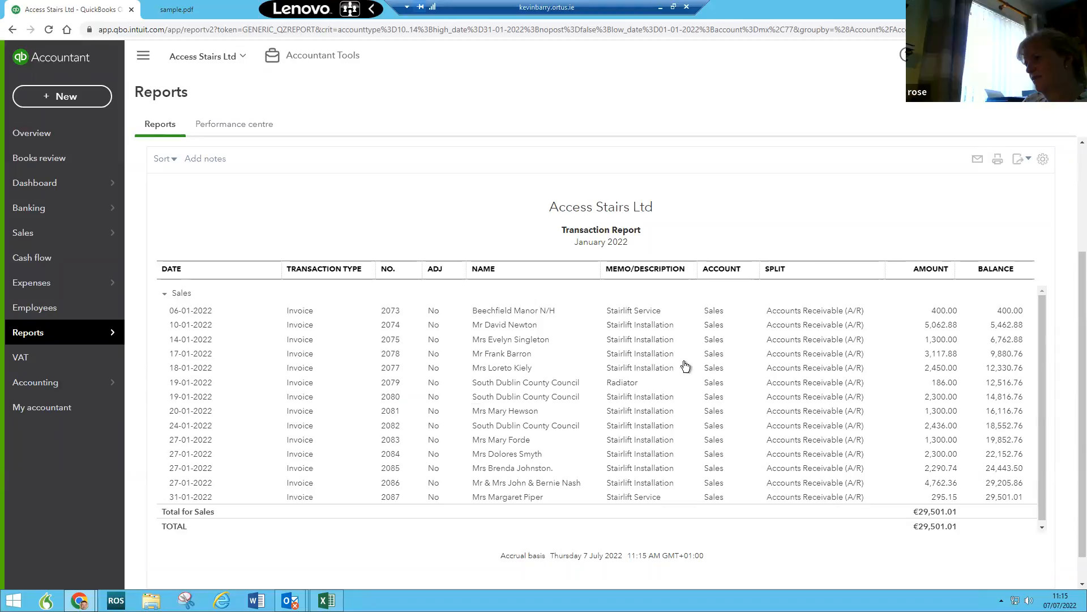
{"action": "left_click", "coordinate": [62, 101]}
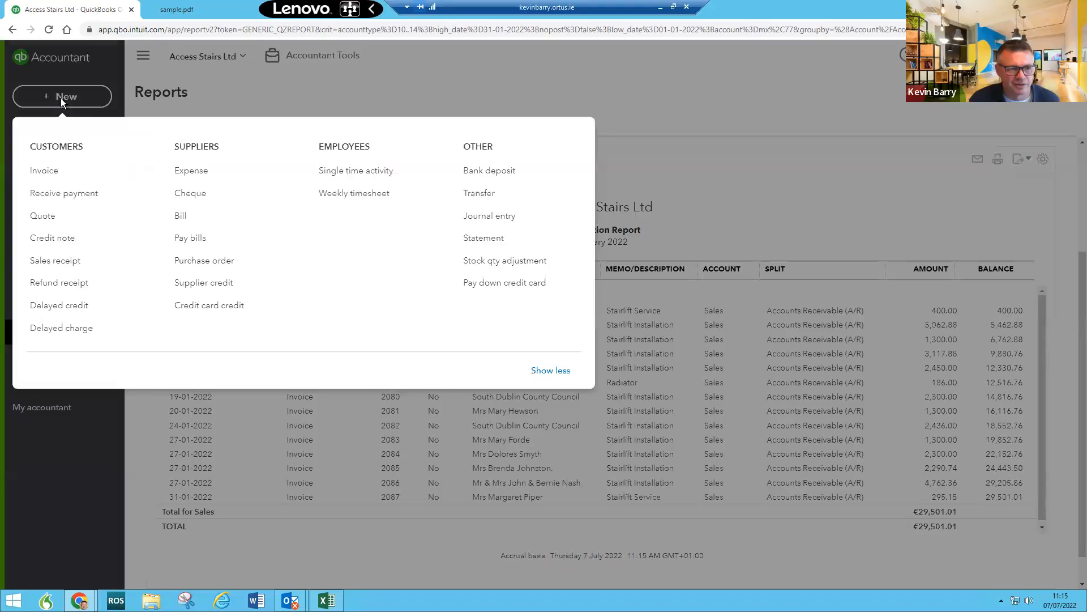
Step: Start a new invoice, enter 'King' as the customer, then abandon it
{"action": "left_click", "coordinate": [48, 176]}
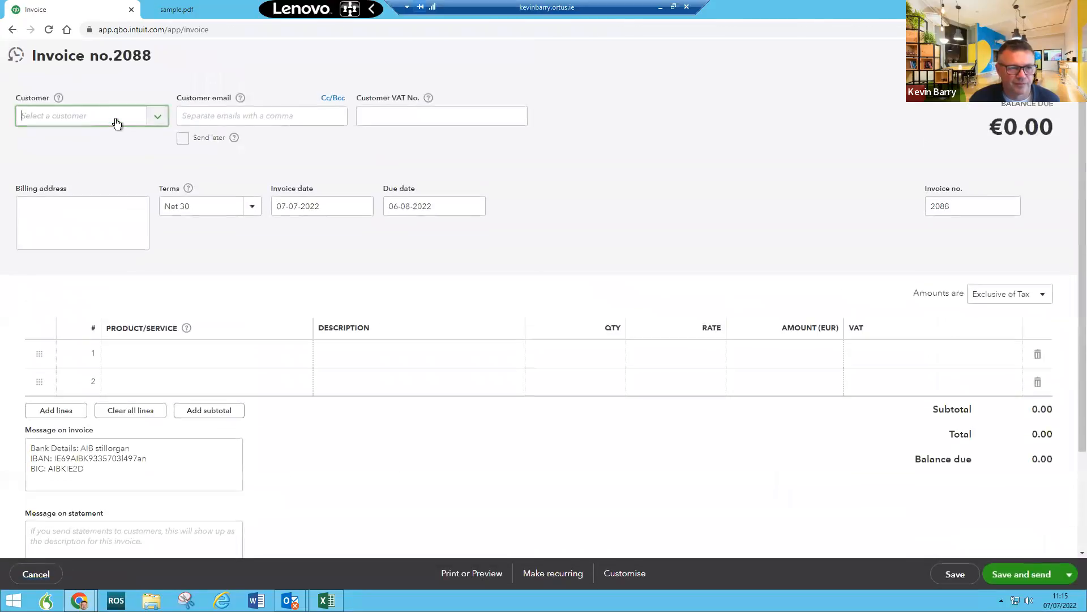
{"action": "type", "text": "King"}
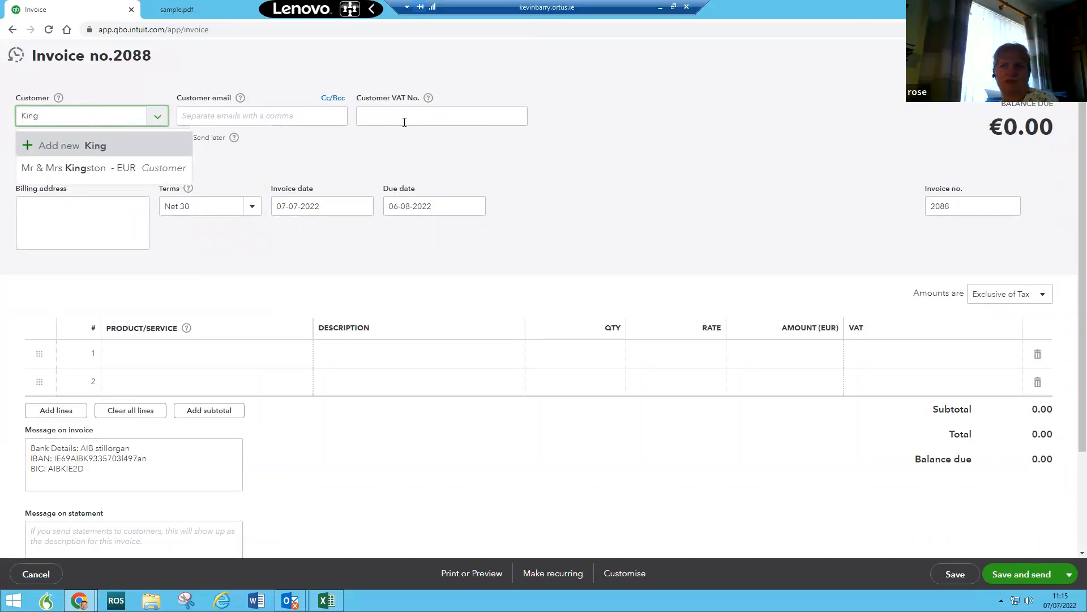
{"action": "left_click", "coordinate": [1063, 55]}
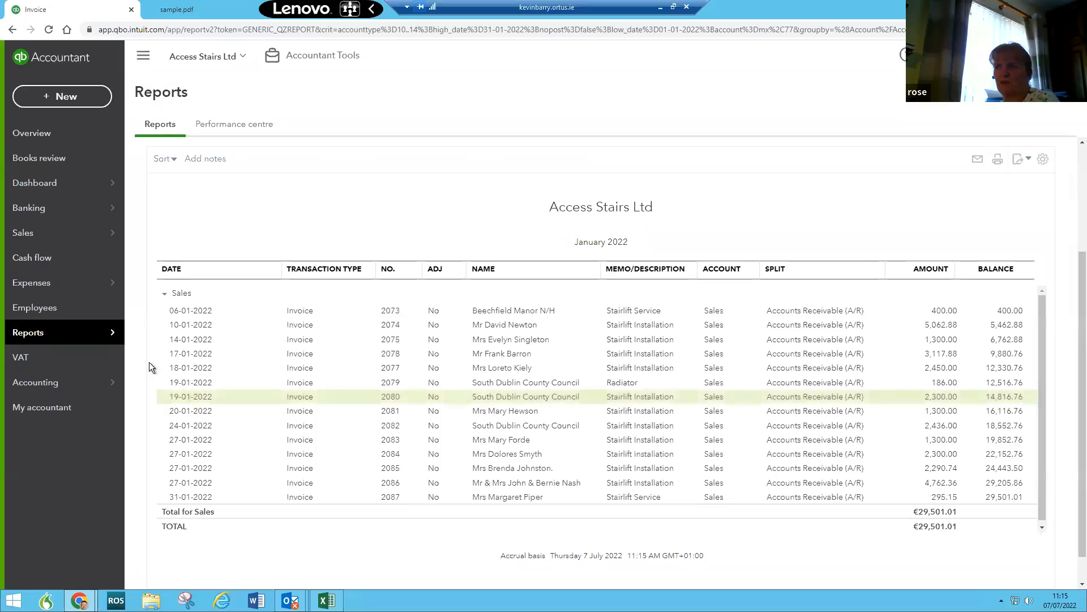
Step: Open the Kingston customer's record from the customer list, then go to Reports
{"action": "mouse_move", "coordinate": [50, 235]}
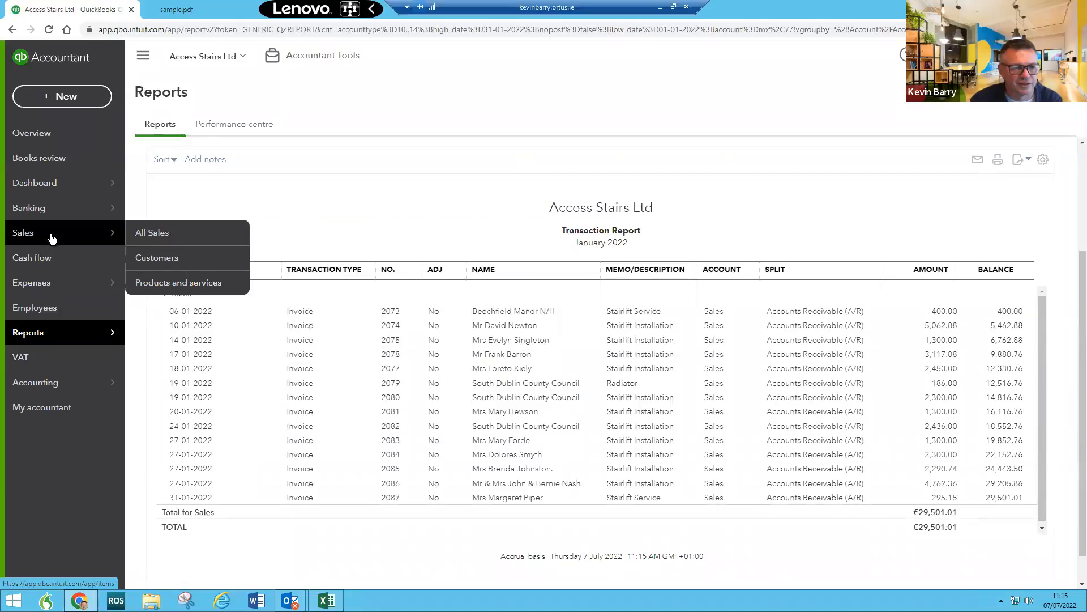
{"action": "left_click", "coordinate": [167, 258]}
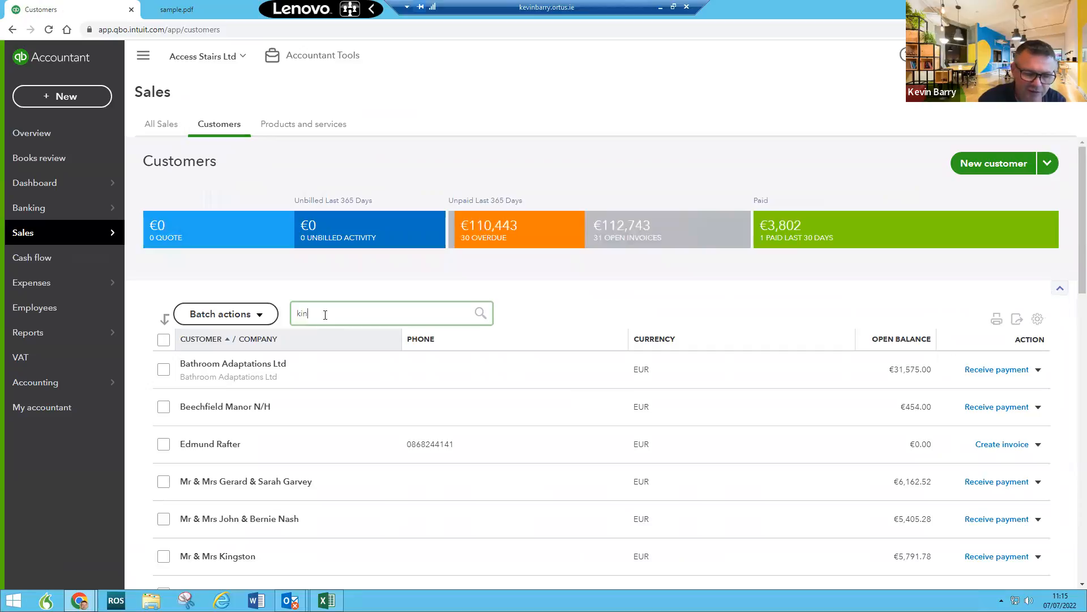
{"action": "left_click", "coordinate": [345, 343]}
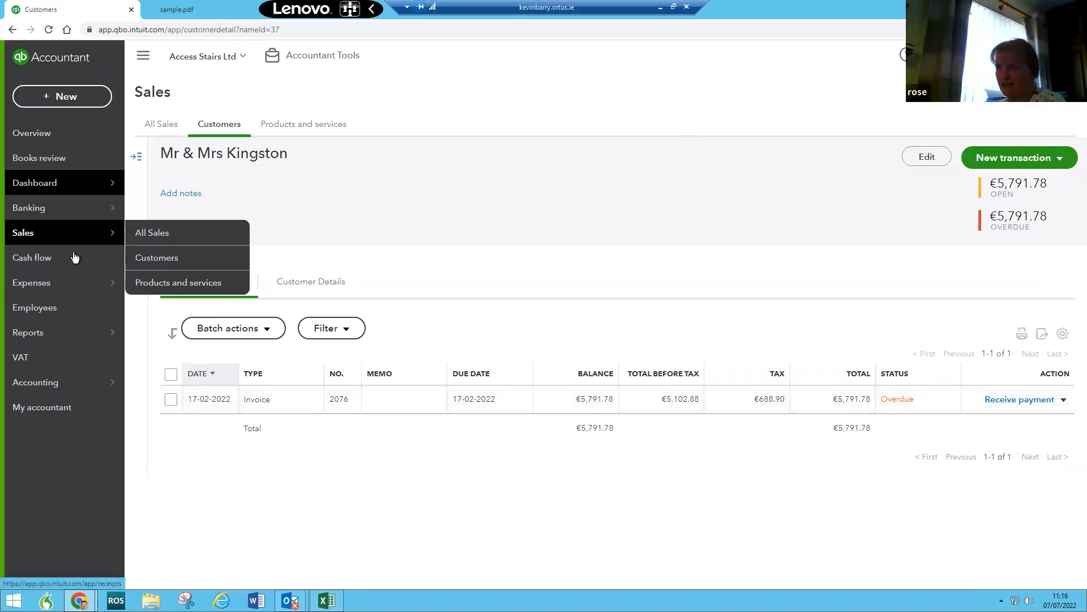
{"action": "mouse_move", "coordinate": [91, 332]}
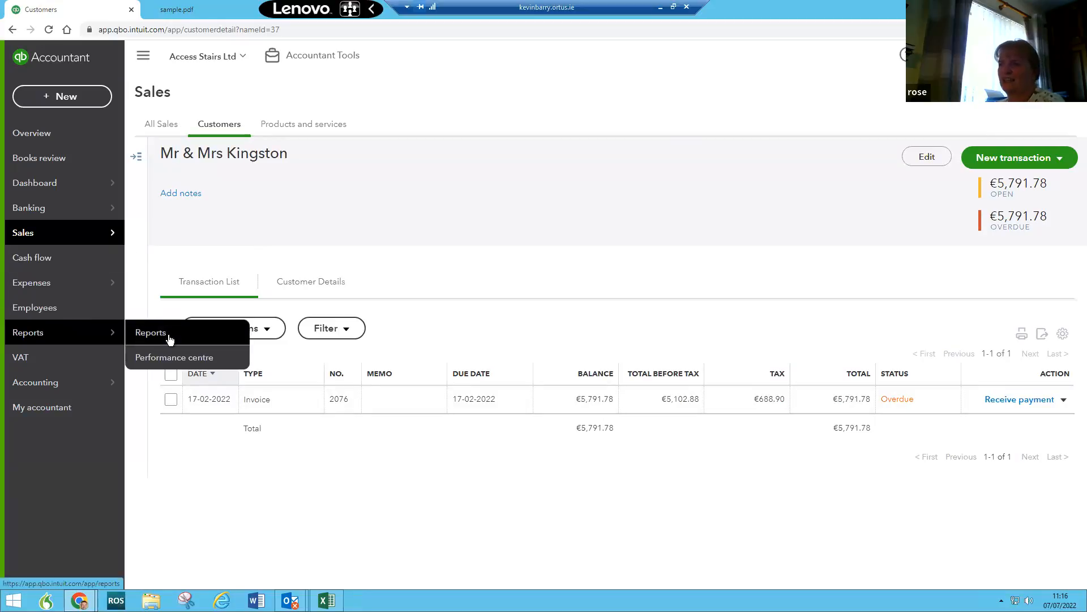
{"action": "left_click", "coordinate": [168, 335]}
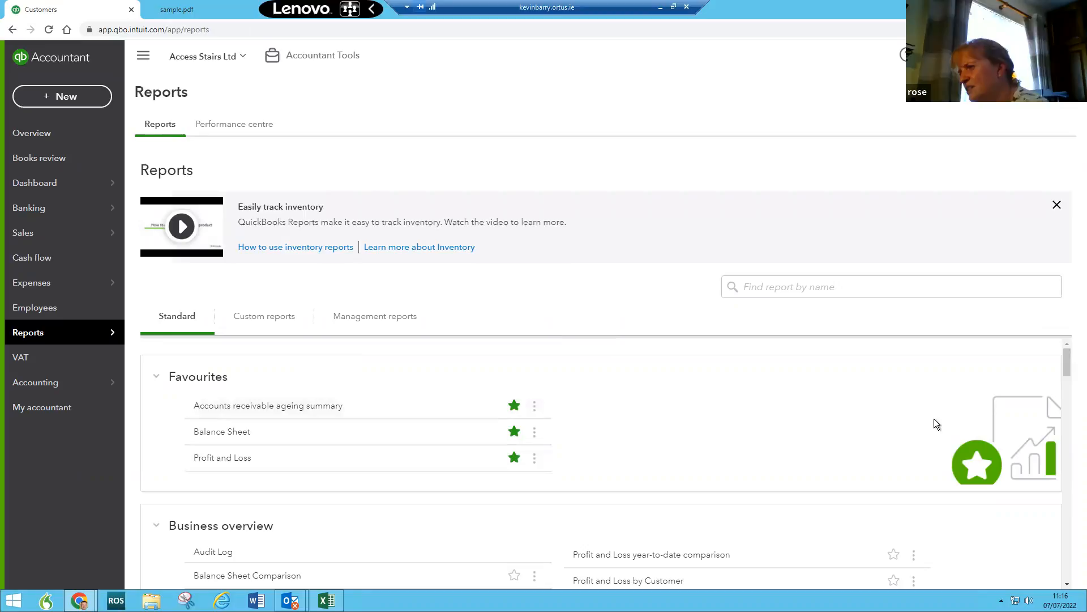
Step: Run the Profit and Loss for 01-01-2022 to 17-02-2022 and list its sales transactions
{"action": "left_click", "coordinate": [240, 457]}
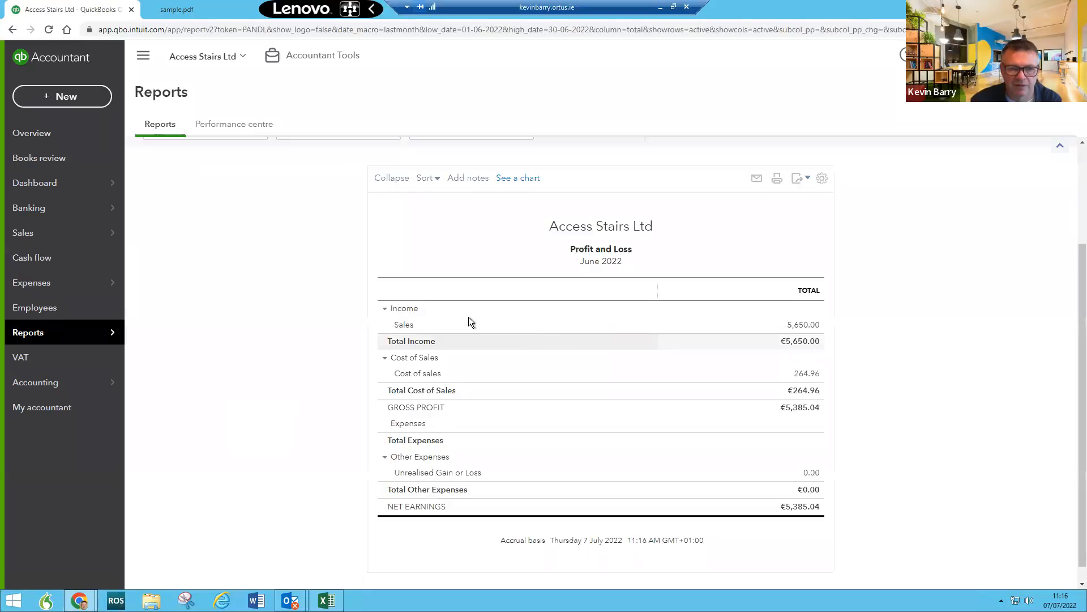
{"action": "left_click", "coordinate": [353, 218]}
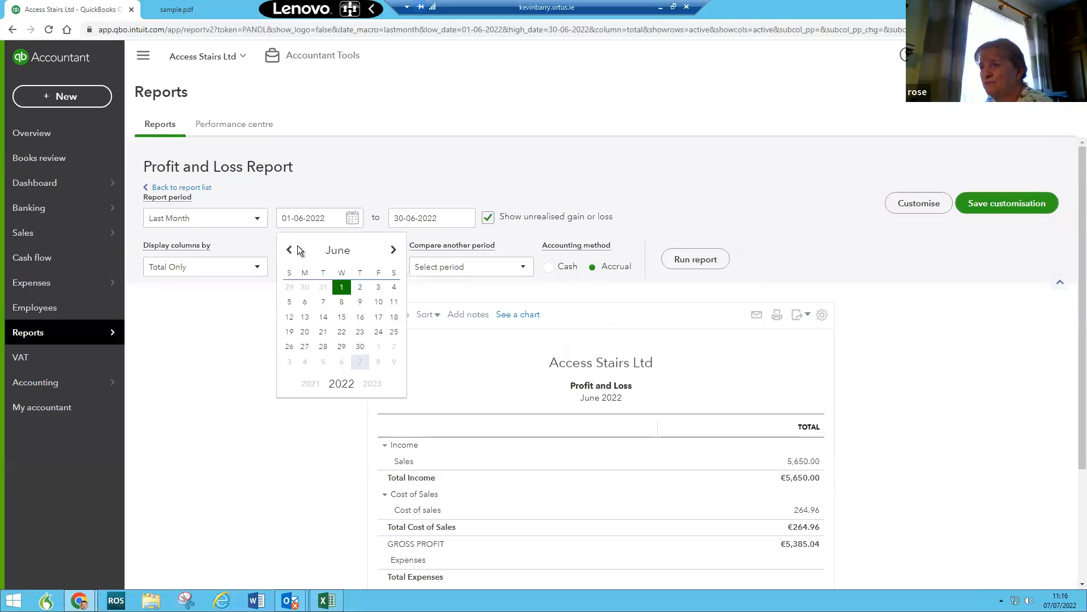
{"action": "left_click", "coordinate": [290, 251]}
{"action": "left_click", "coordinate": [290, 251]}
{"action": "left_click", "coordinate": [290, 252]}
{"action": "left_click", "coordinate": [290, 251]}
{"action": "left_click", "coordinate": [290, 251]}
{"action": "left_click", "coordinate": [394, 287]}
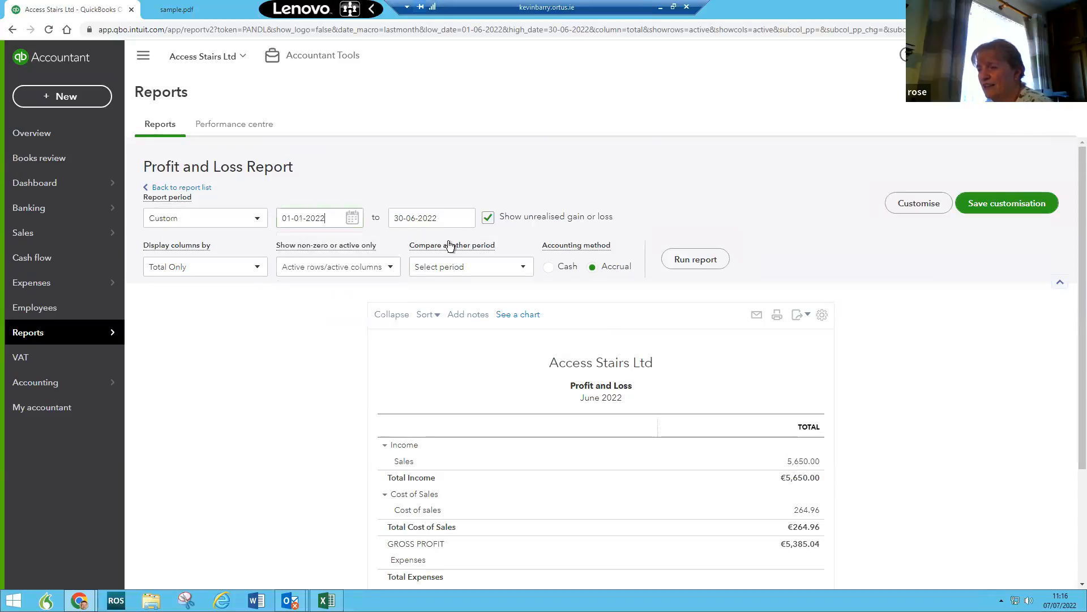
{"action": "left_click", "coordinate": [464, 220]}
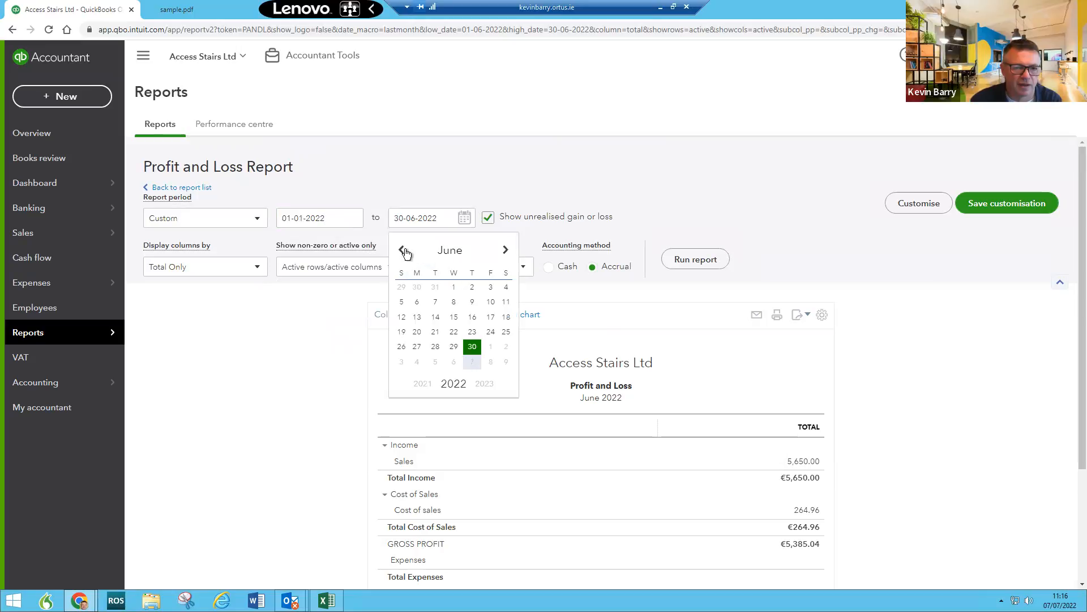
{"action": "left_click", "coordinate": [402, 250]}
{"action": "left_click", "coordinate": [402, 249]}
{"action": "left_click", "coordinate": [403, 250]}
{"action": "left_click", "coordinate": [403, 250]}
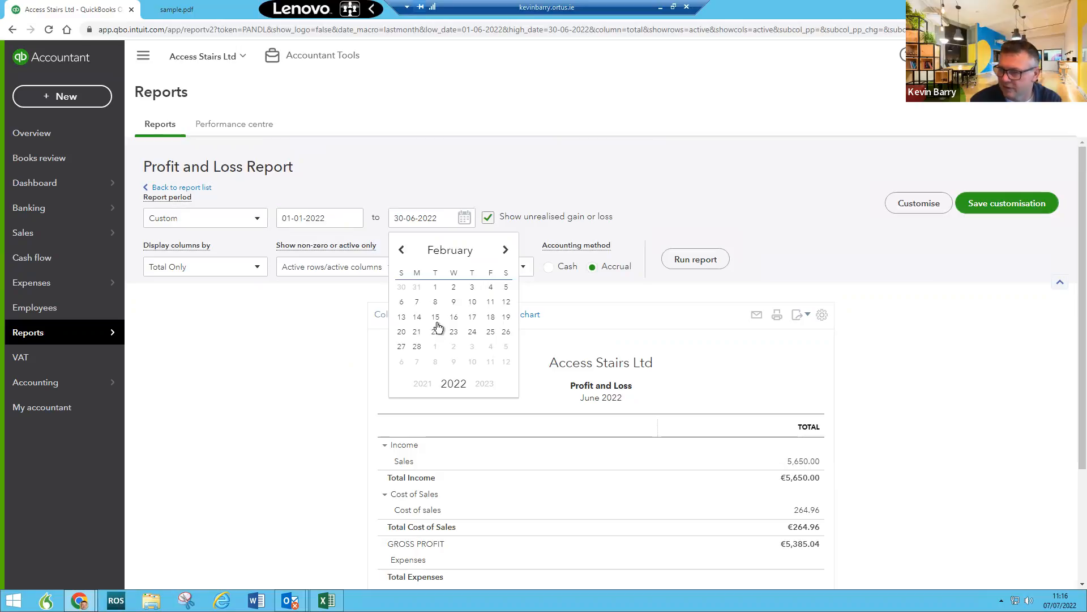
{"action": "left_click", "coordinate": [478, 320]}
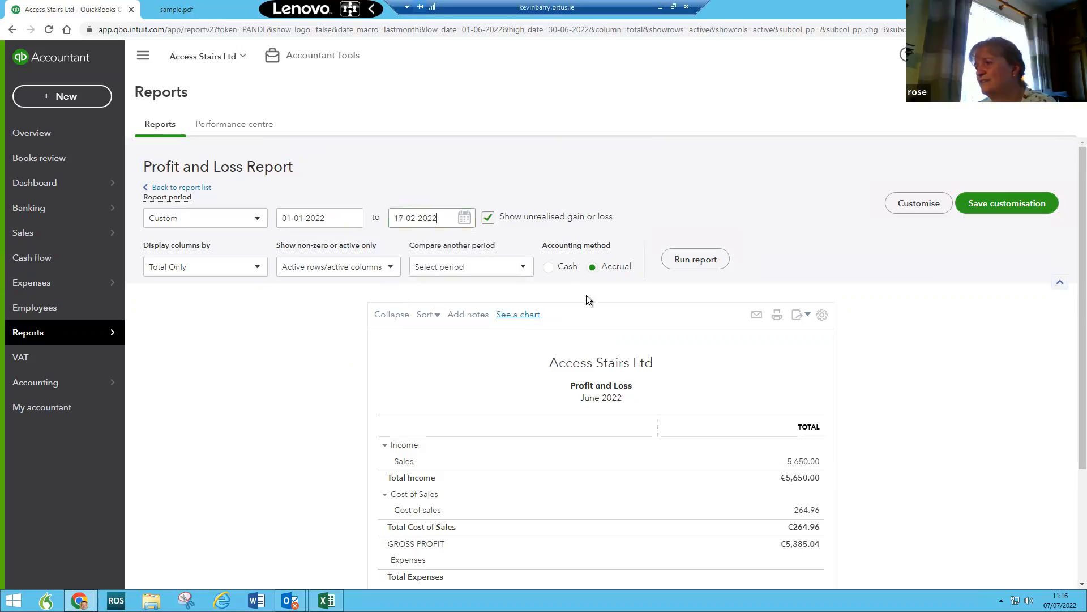
{"action": "left_click", "coordinate": [697, 259]}
{"action": "scroll", "coordinate": [807, 411], "scroll_direction": "down", "scroll_amount": 2}
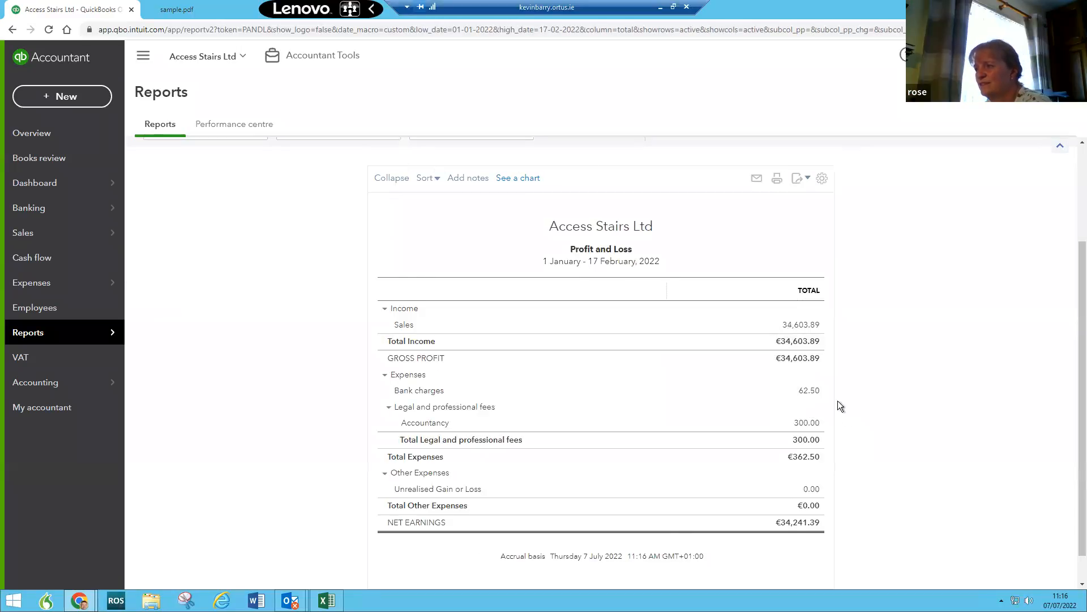
{"action": "left_click", "coordinate": [805, 326]}
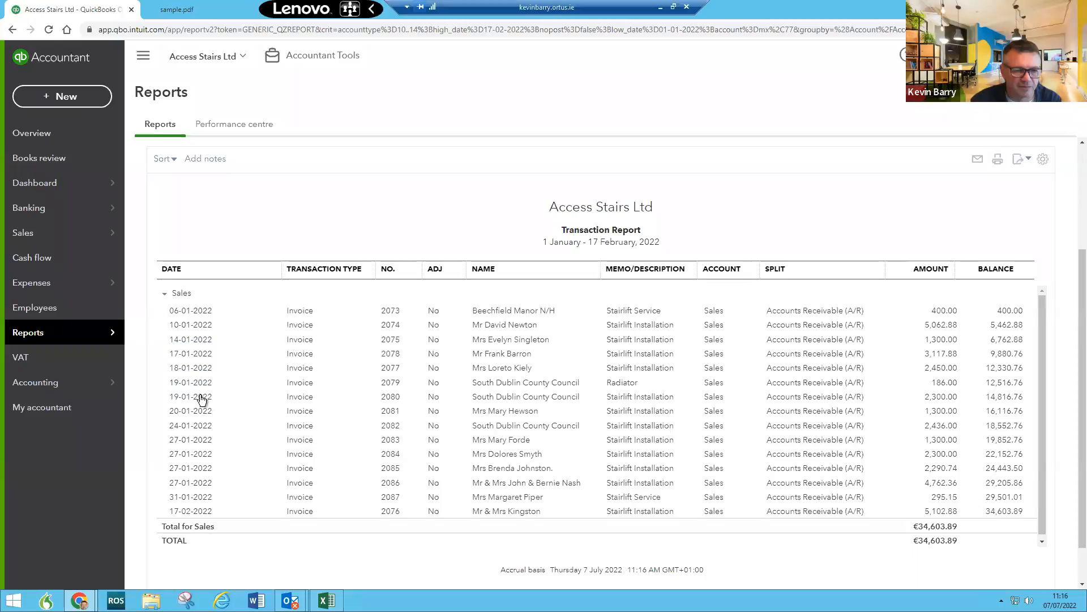
Step: Change invoice 2076's date from 17-02-2022 to 17-01-2022, then save and close it
{"action": "left_click", "coordinate": [188, 511]}
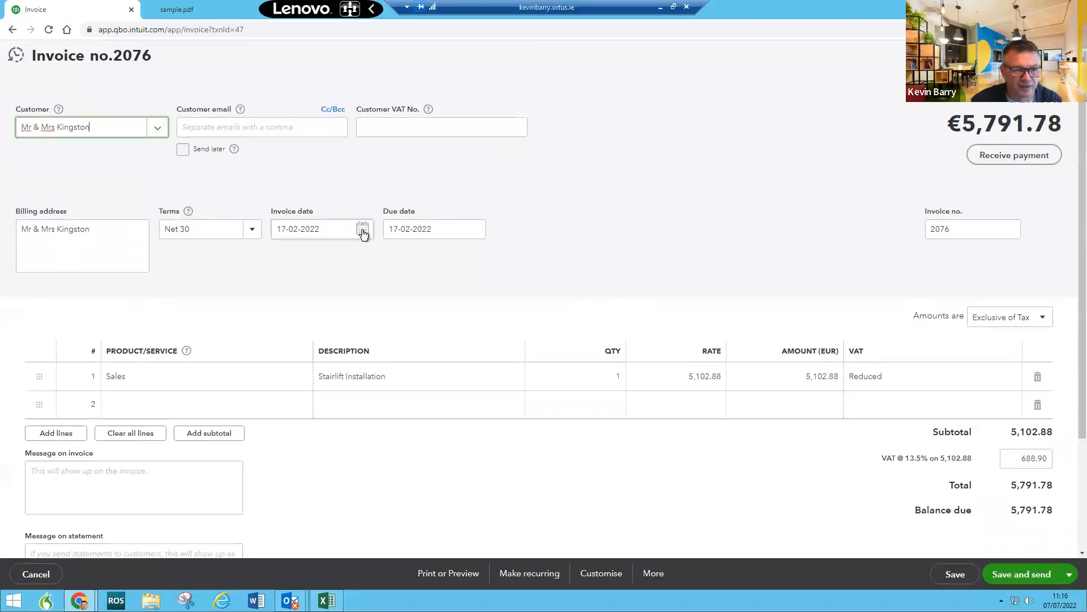
{"action": "left_click", "coordinate": [363, 230]}
{"action": "left_click", "coordinate": [285, 261]}
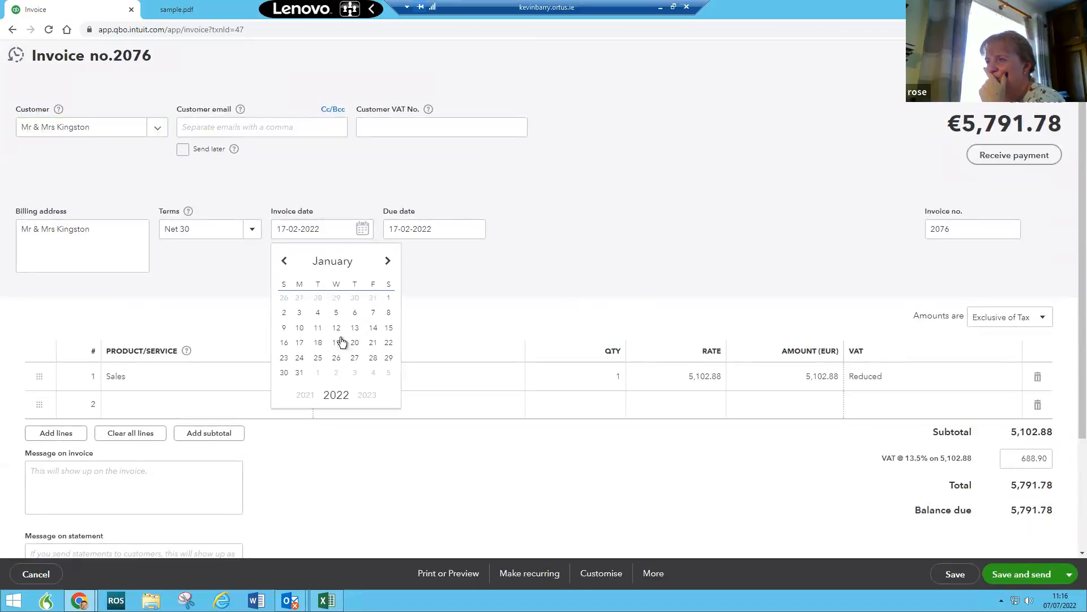
{"action": "left_click", "coordinate": [299, 343]}
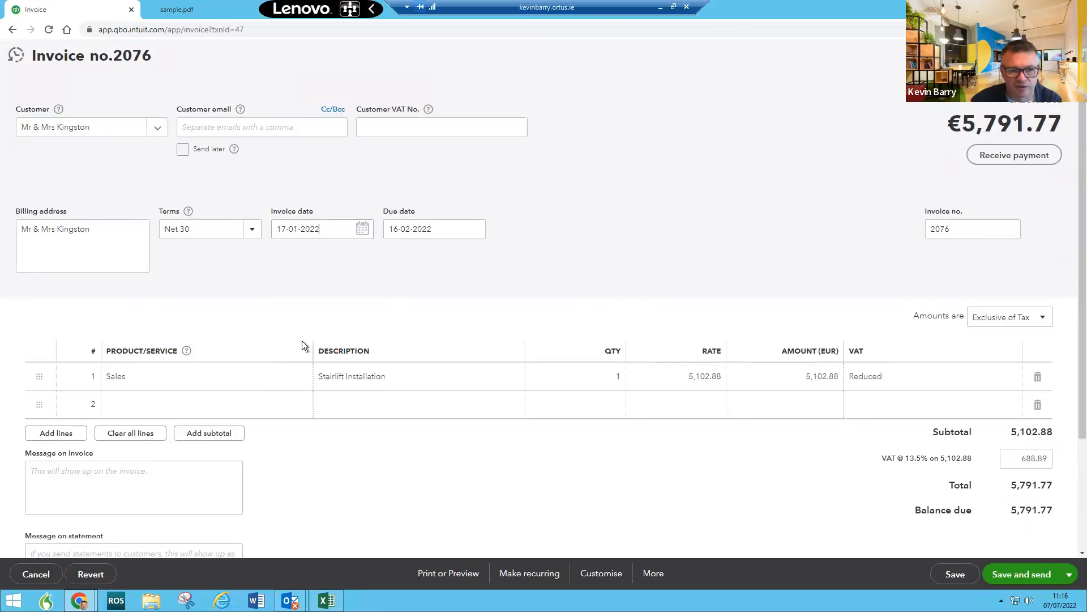
{"action": "left_click", "coordinate": [1069, 575]}
{"action": "left_click", "coordinate": [986, 515]}
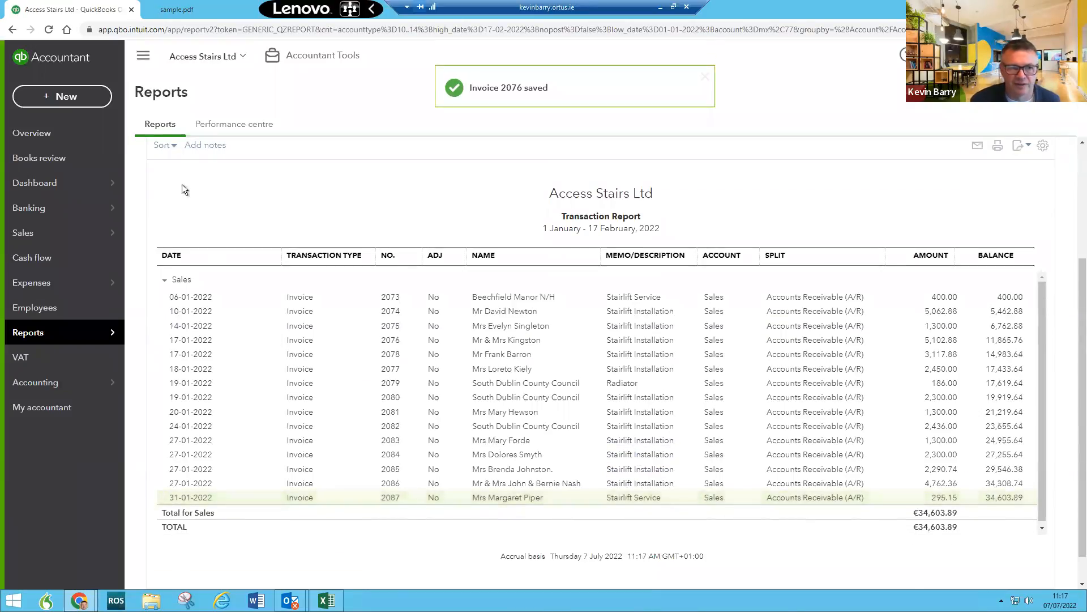
Step: Return to the Profit and Loss summary and rerun it with end date 31-01-2022
{"action": "scroll", "coordinate": [209, 221], "scroll_direction": "up", "scroll_amount": 3}
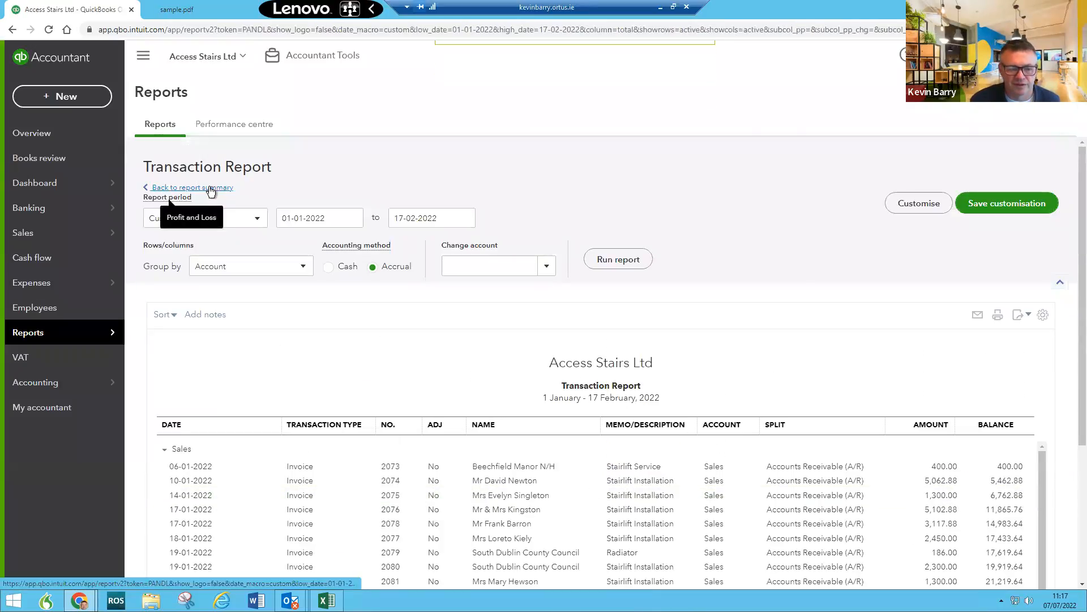
{"action": "left_click", "coordinate": [215, 188]}
{"action": "scroll", "coordinate": [351, 209], "scroll_direction": "up", "scroll_amount": 2}
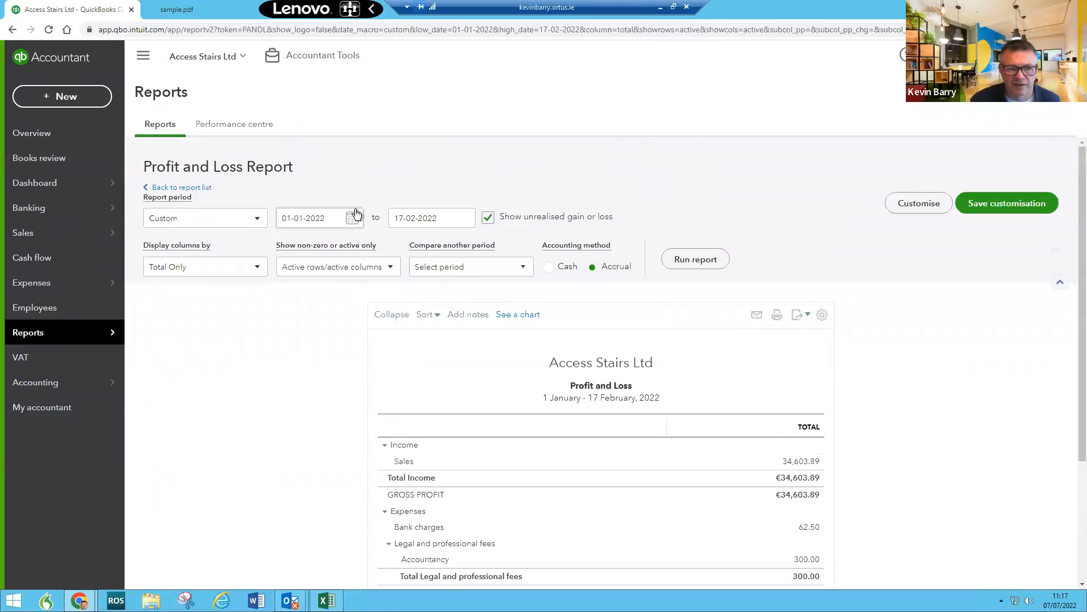
{"action": "left_click", "coordinate": [465, 218]}
{"action": "left_click", "coordinate": [415, 250]}
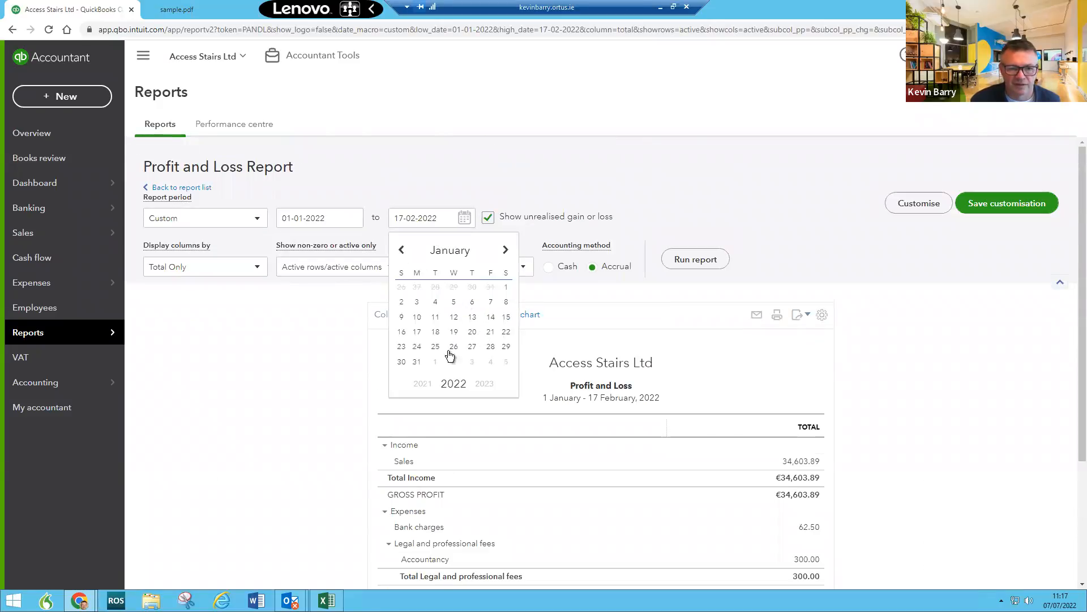
{"action": "left_click", "coordinate": [418, 362]}
{"action": "left_click", "coordinate": [680, 261]}
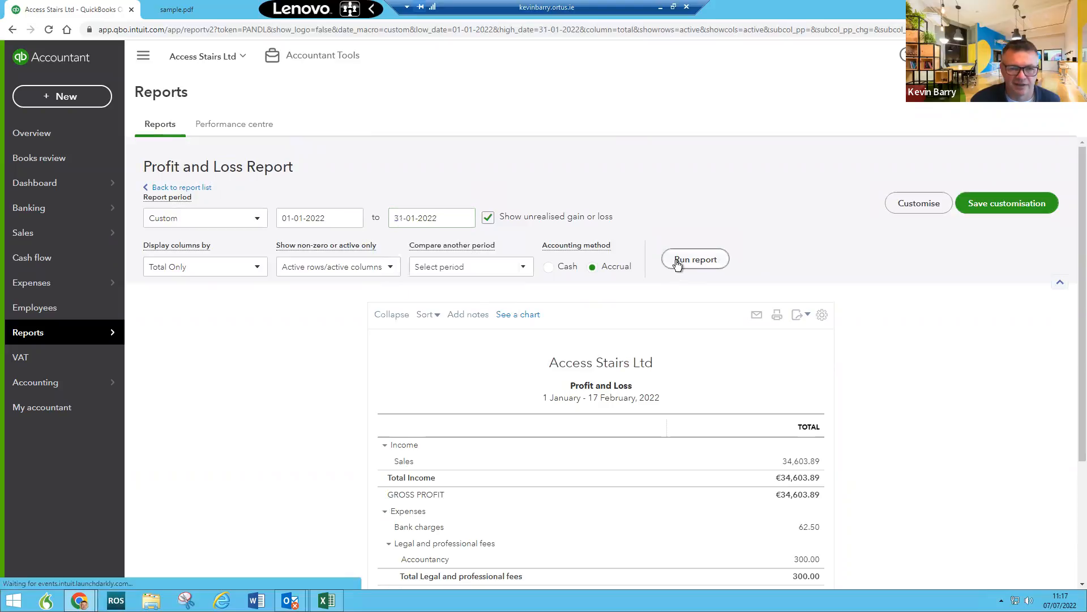
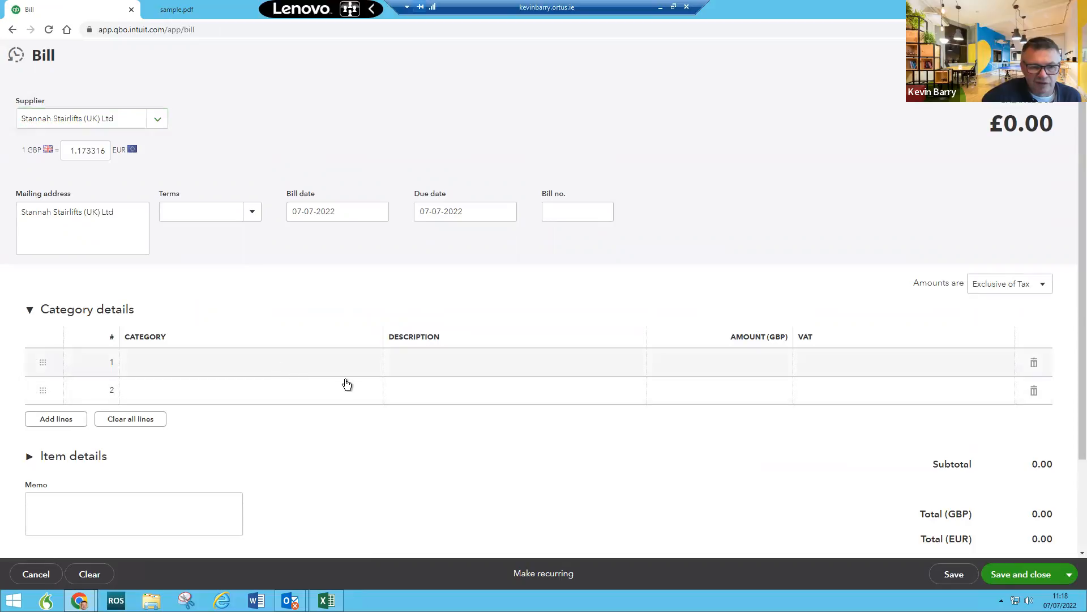
Step: Set the first bill line's category to Cost of sales
{"action": "left_click", "coordinate": [371, 367]}
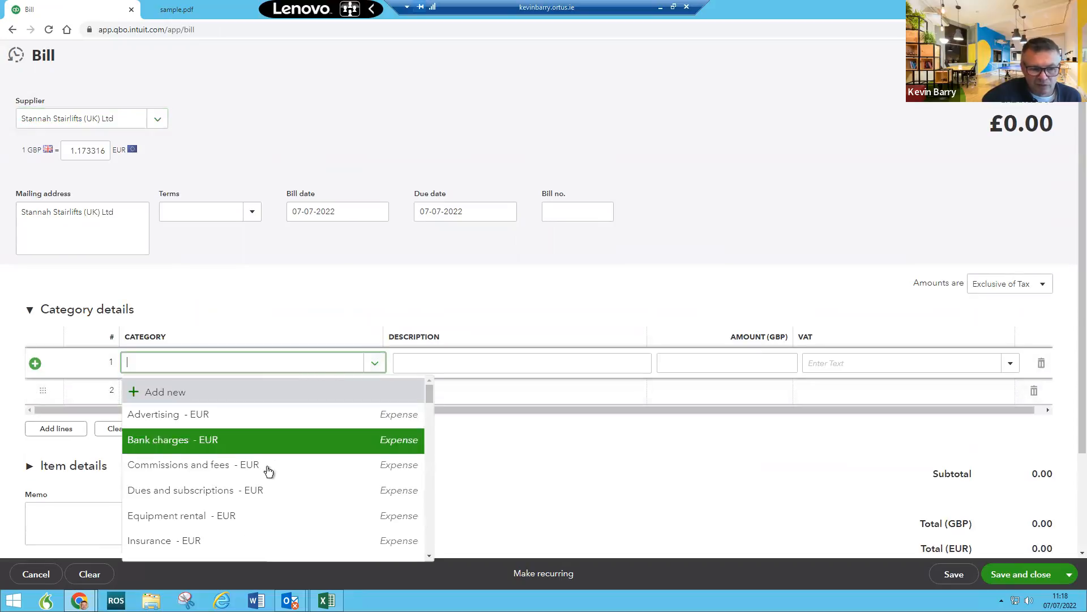
{"action": "scroll", "coordinate": [264, 495], "scroll_direction": "down", "scroll_amount": 3}
{"action": "scroll", "coordinate": [267, 492], "scroll_direction": "down", "scroll_amount": 1}
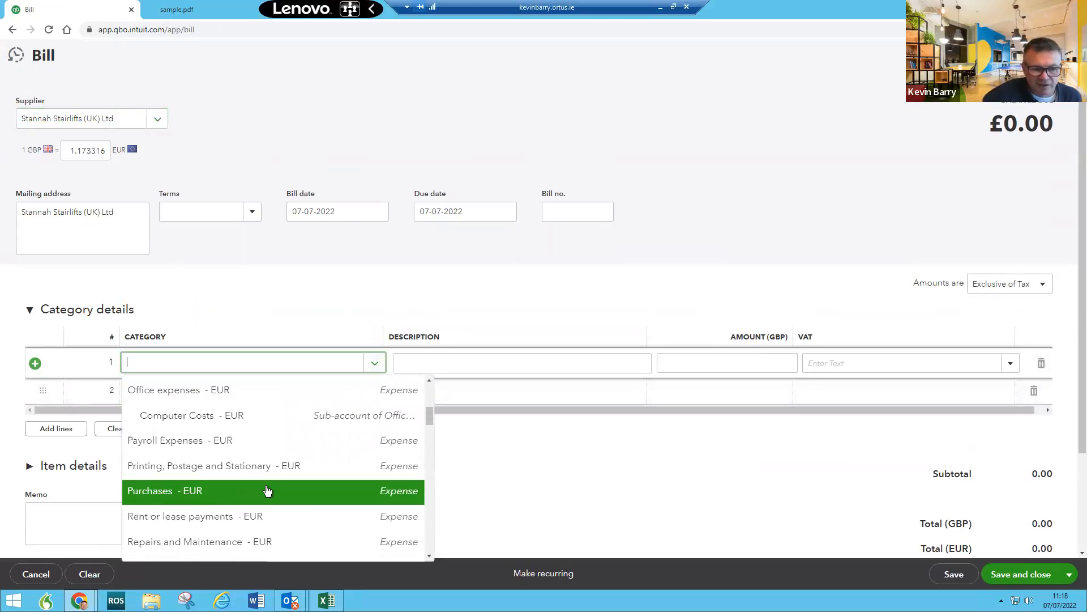
{"action": "type", "text": "cos"}
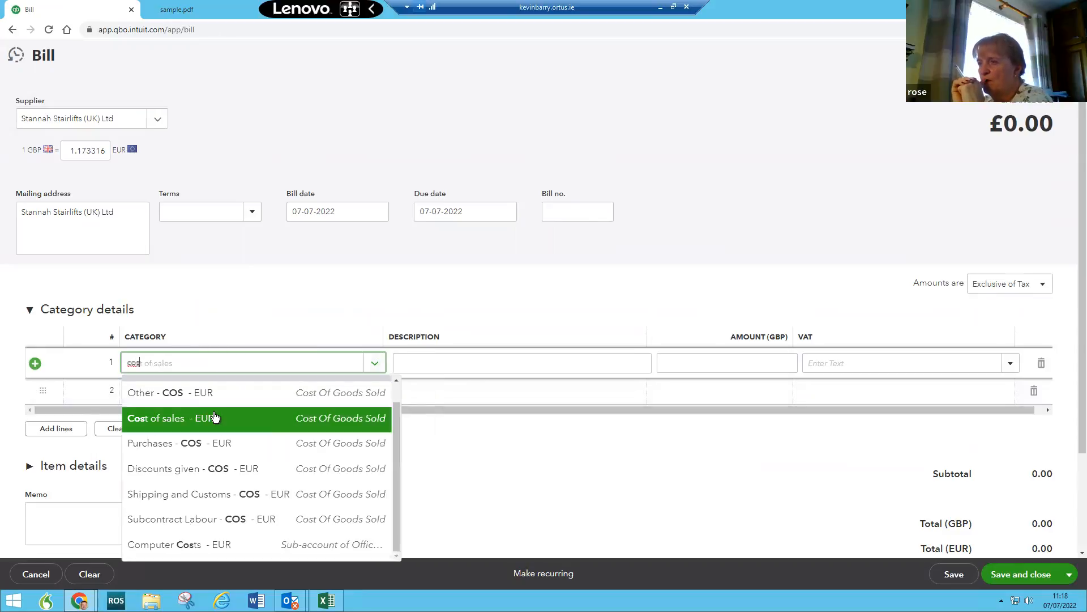
{"action": "left_click", "coordinate": [214, 418]}
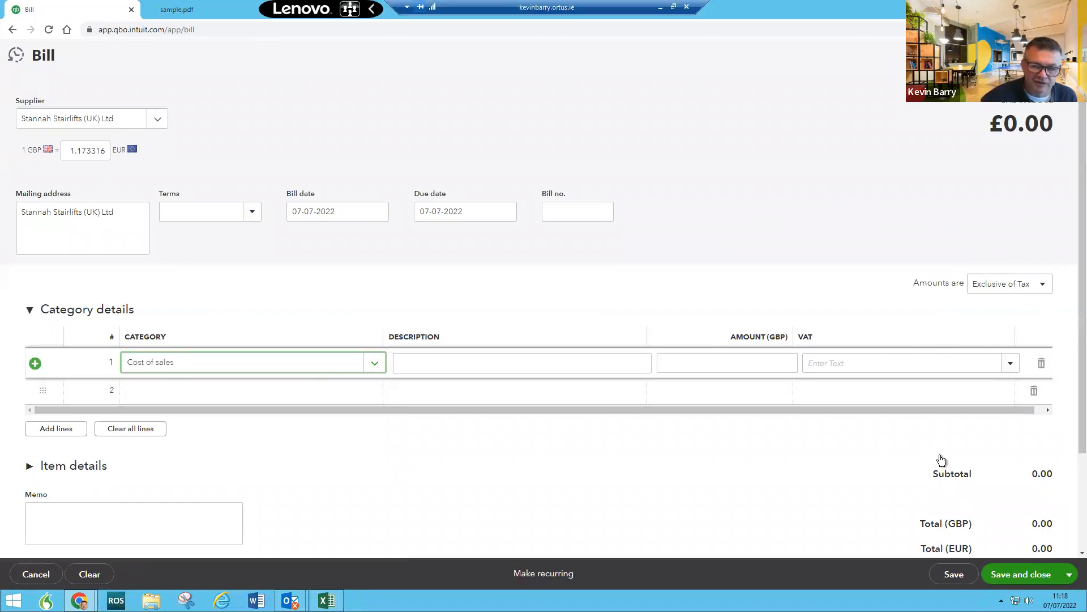
Step: Check the 'Amounts are' tax options, then discard the unsaved Stannah Stairlifts bill
{"action": "left_click", "coordinate": [999, 289]}
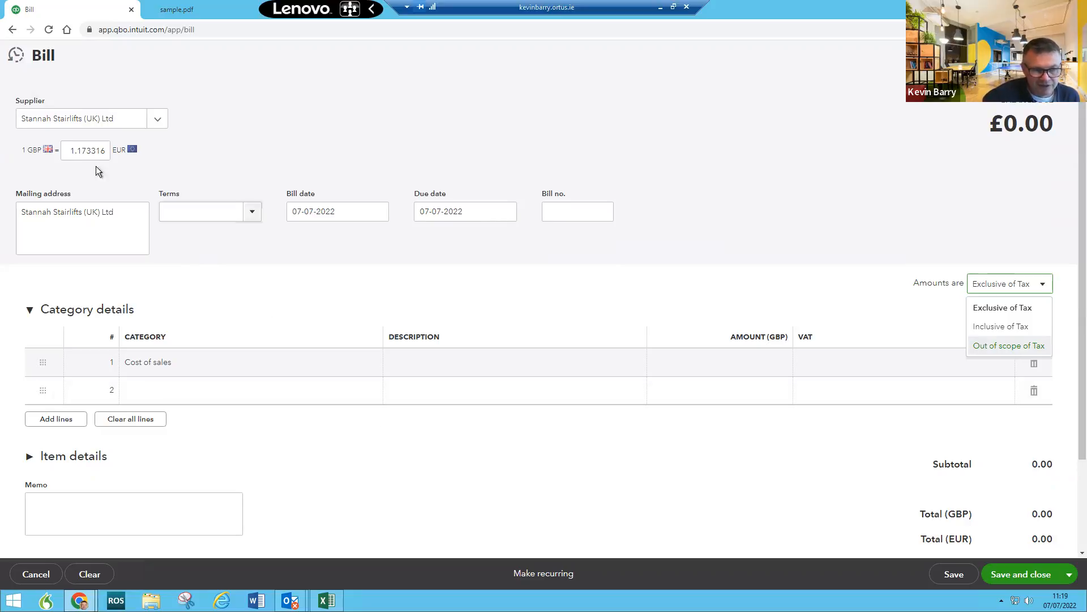
{"action": "scroll", "coordinate": [1036, 529], "scroll_direction": "down", "scroll_amount": 1}
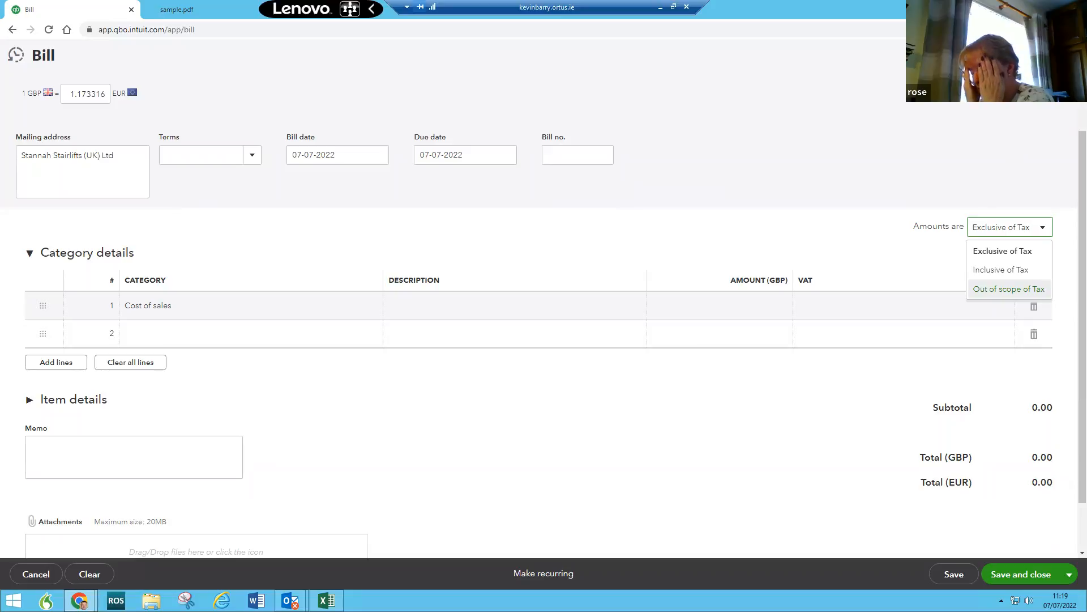
{"action": "left_click", "coordinate": [1064, 55]}
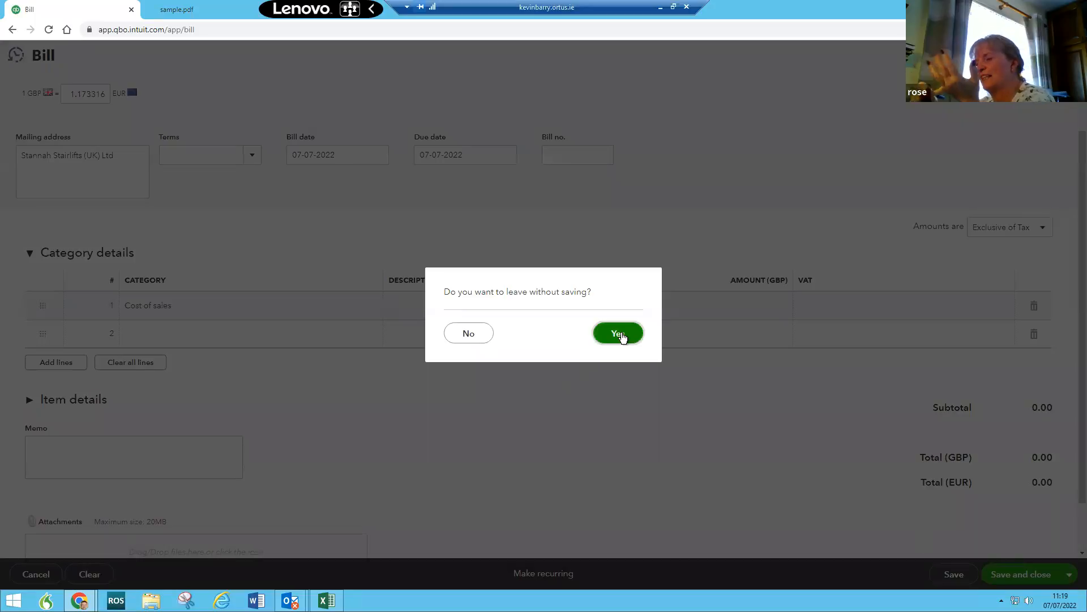
{"action": "left_click", "coordinate": [621, 334]}
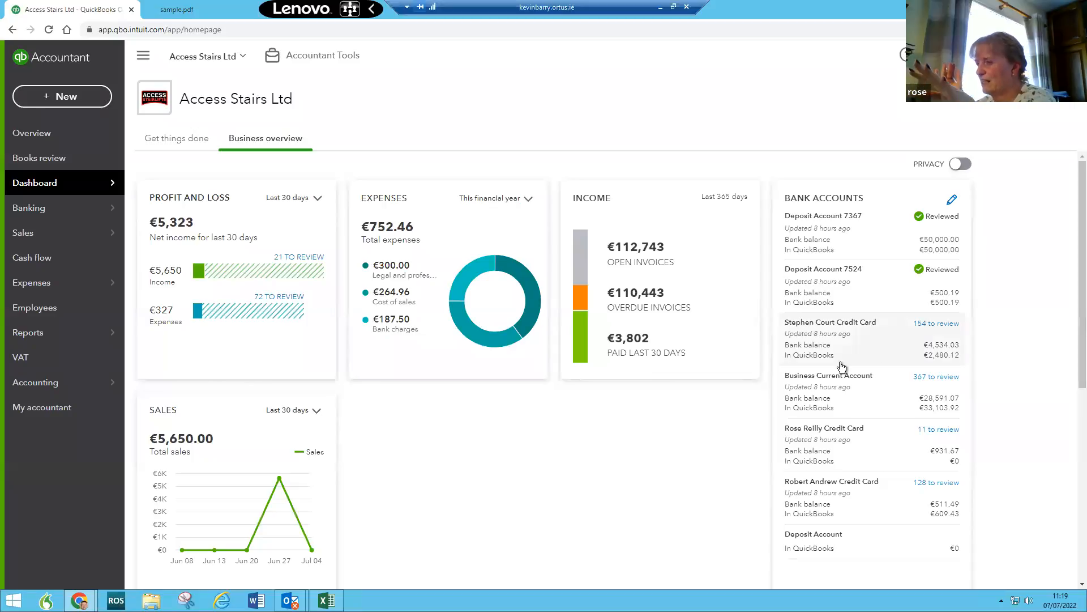
Step: Open the Business Current Account transactions for review and expand the €2,199.40 wages payment
{"action": "left_click", "coordinate": [928, 379]}
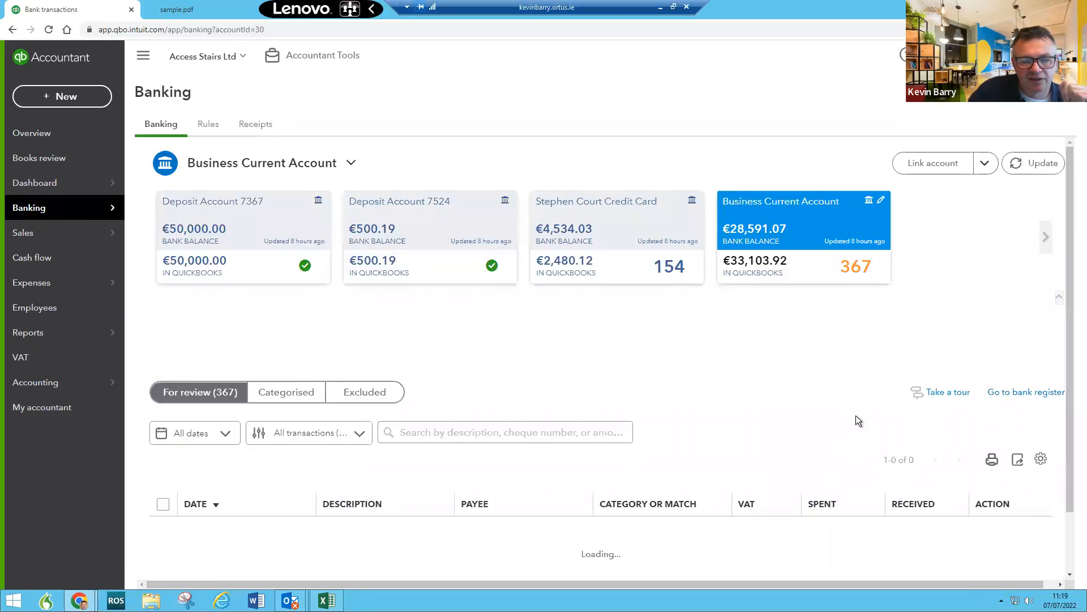
{"action": "scroll", "coordinate": [741, 424], "scroll_direction": "down", "scroll_amount": 6}
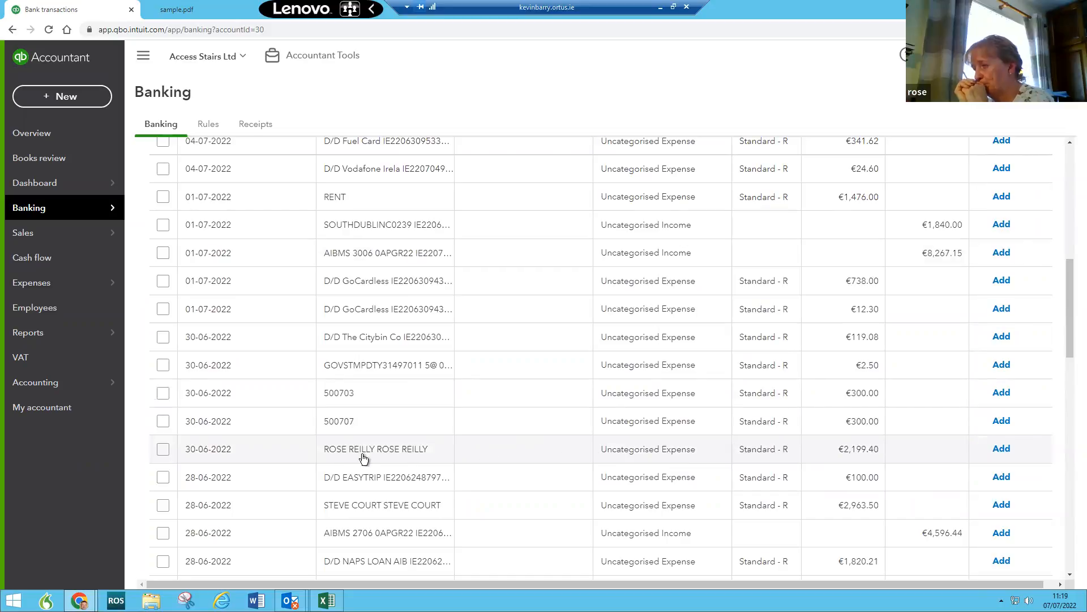
{"action": "left_click", "coordinate": [793, 449]}
{"action": "scroll", "coordinate": [731, 488], "scroll_direction": "down", "scroll_amount": 4}
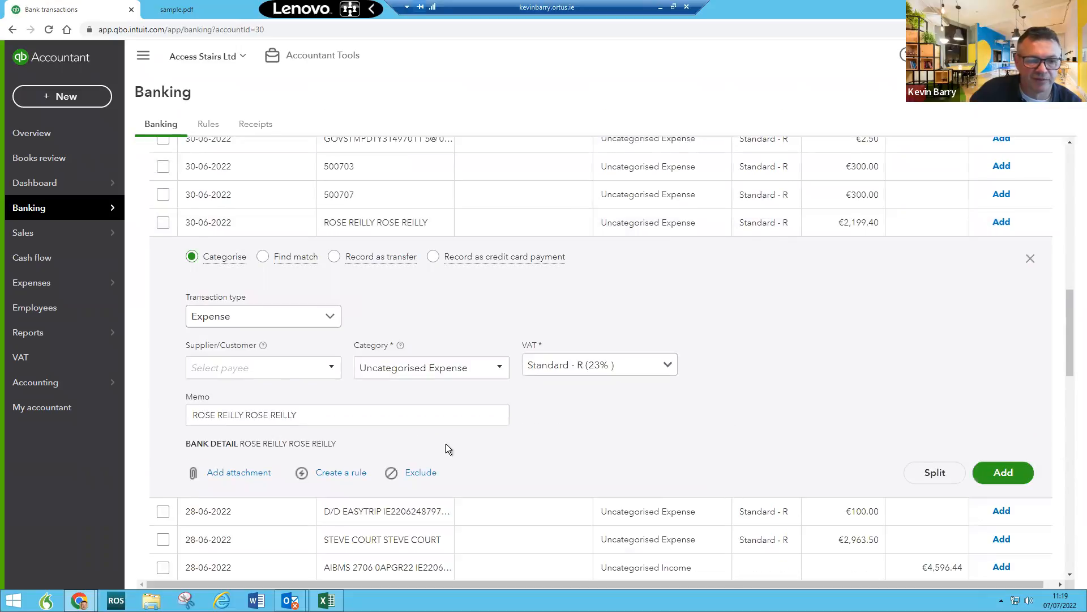
{"action": "left_click", "coordinate": [355, 368]}
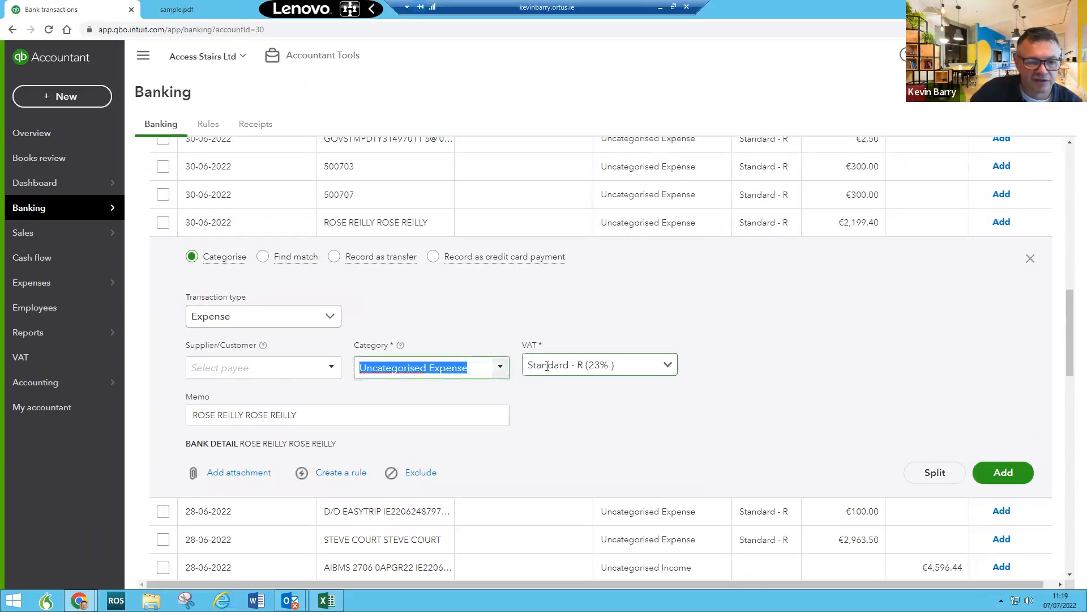
Step: Add the wages payee as a new Employee with the employee's name
{"action": "left_click", "coordinate": [271, 365]}
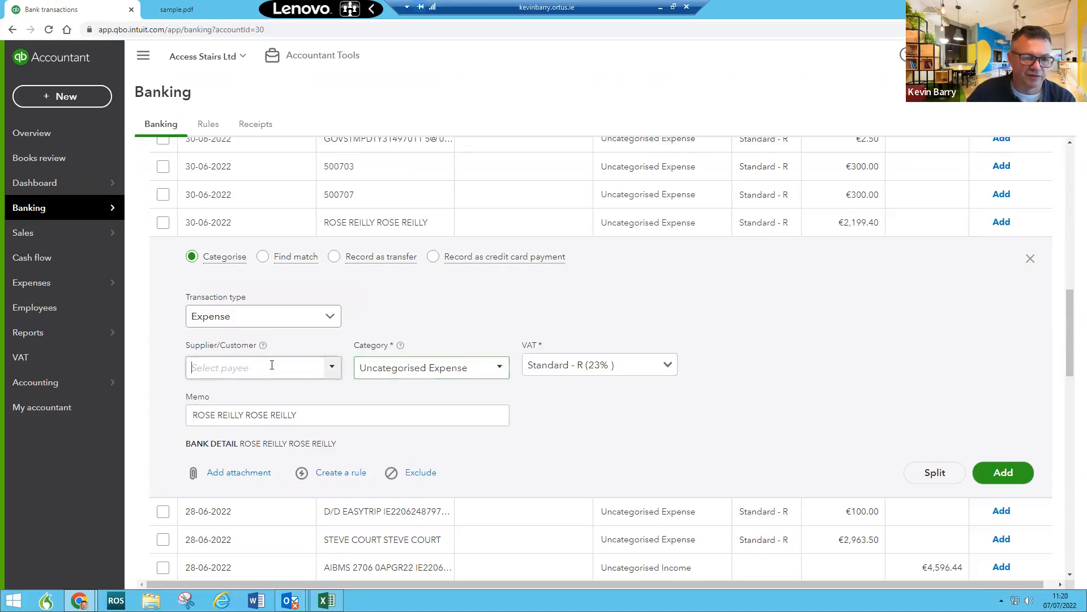
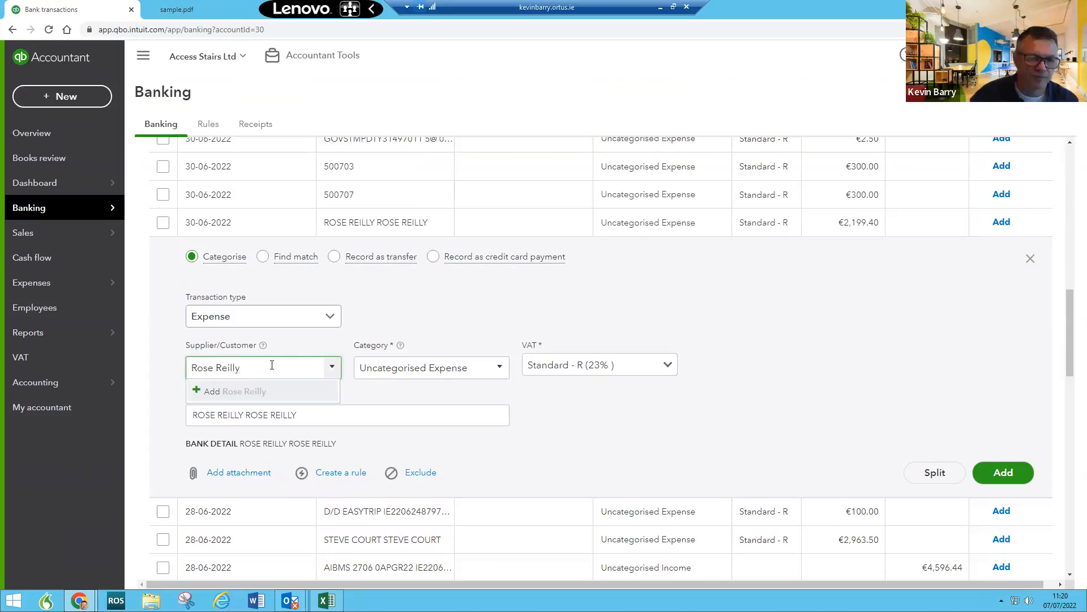
{"action": "left_click", "coordinate": [259, 391]}
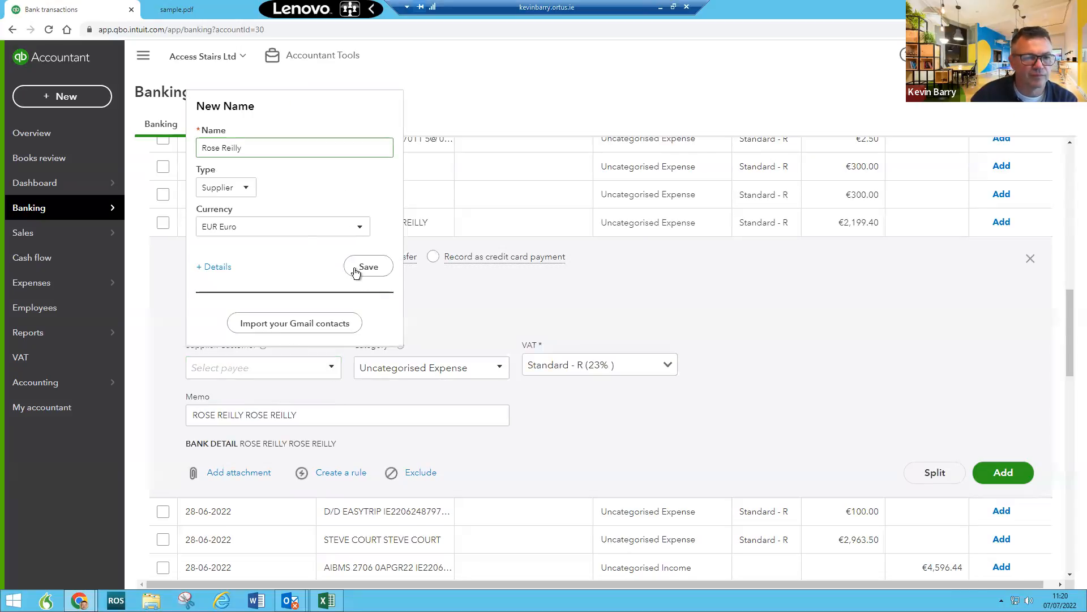
{"action": "left_click", "coordinate": [246, 187]}
{"action": "left_click", "coordinate": [229, 249]}
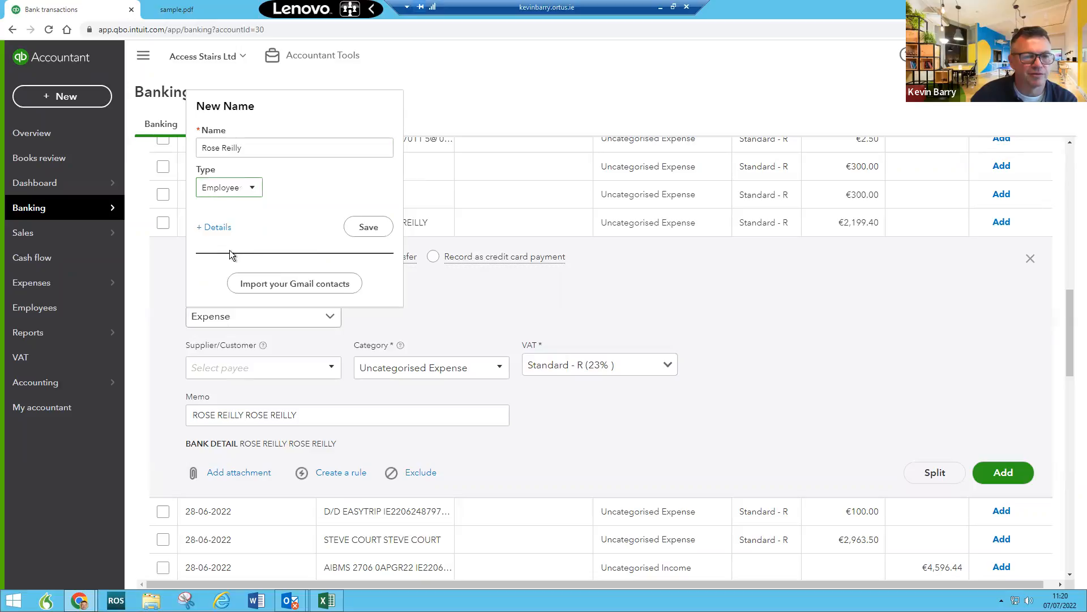
{"action": "left_click", "coordinate": [371, 228]}
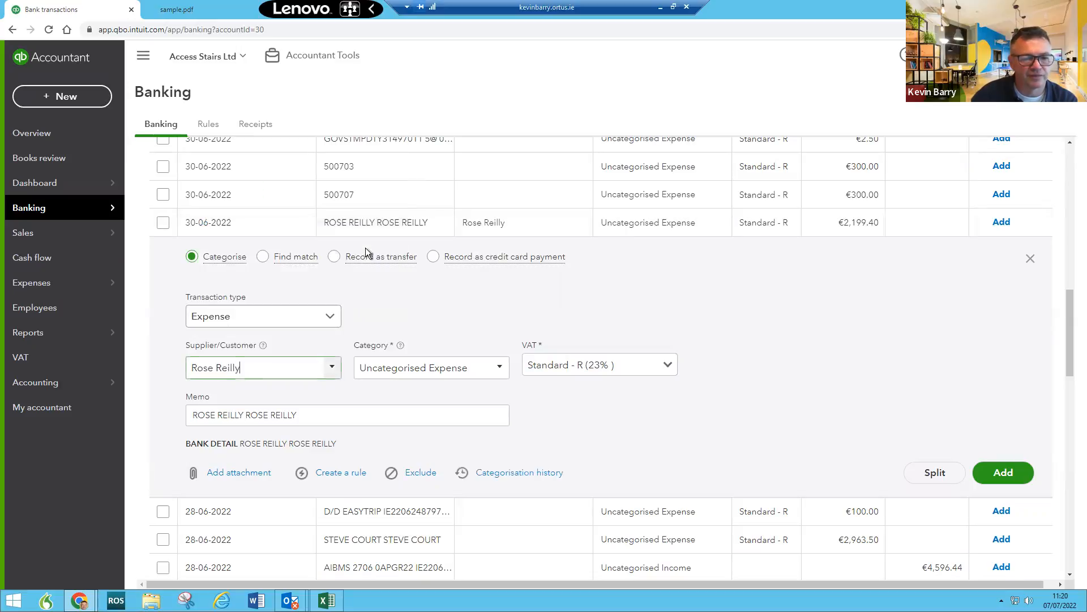
Step: Start a new category account named after the employee from the Category field
{"action": "left_click", "coordinate": [474, 369]}
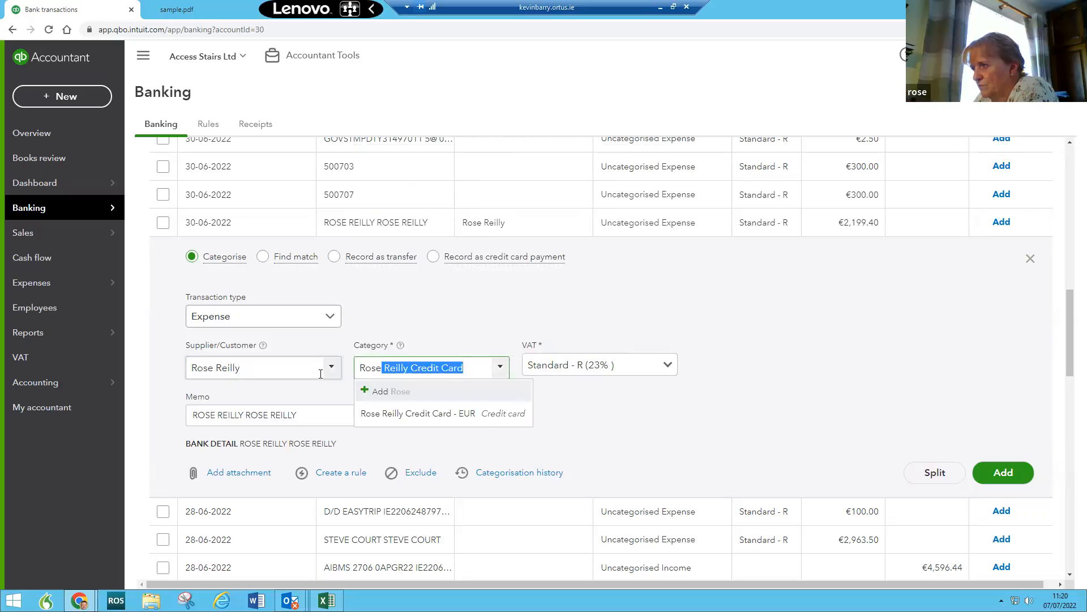
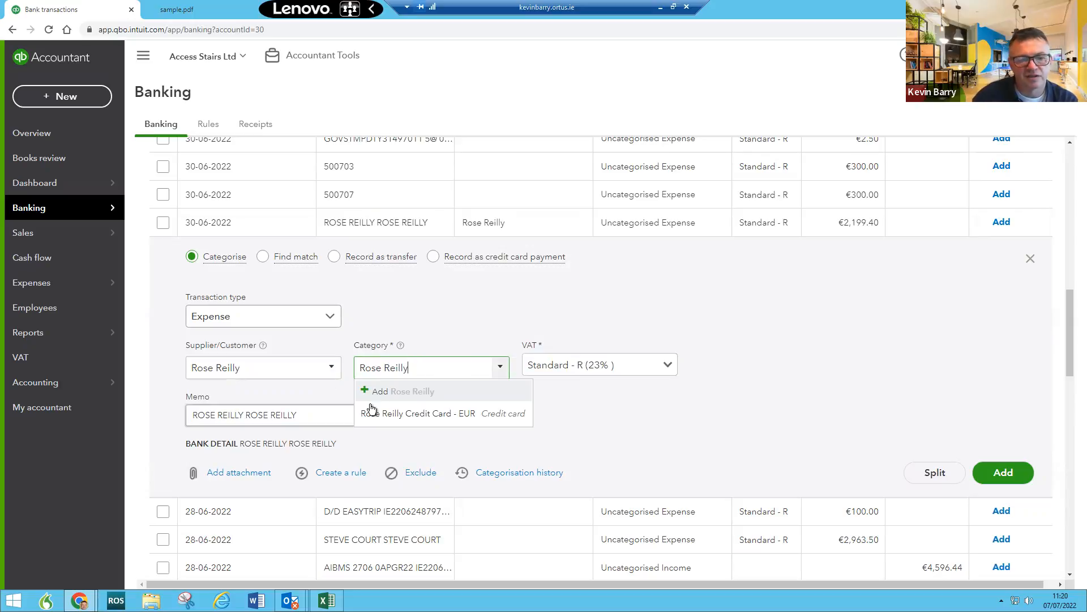
{"action": "left_click", "coordinate": [388, 391]}
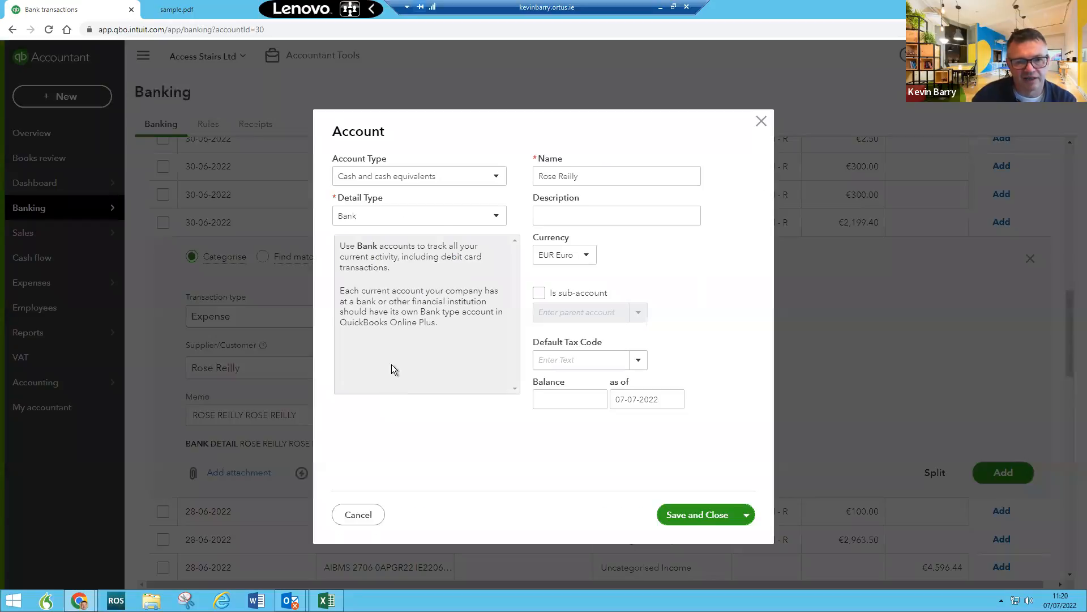
Step: Make the new account an Expenses type with Payroll Expenses detail type
{"action": "left_click", "coordinate": [430, 179]}
{"action": "scroll", "coordinate": [396, 340], "scroll_direction": "down", "scroll_amount": 2}
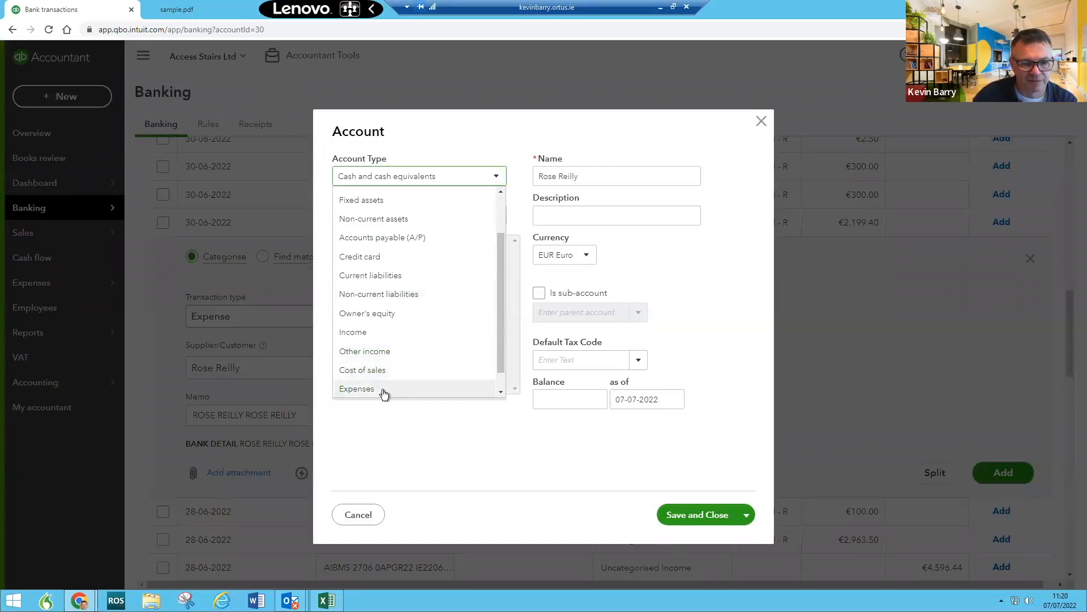
{"action": "key", "text": "Return"}
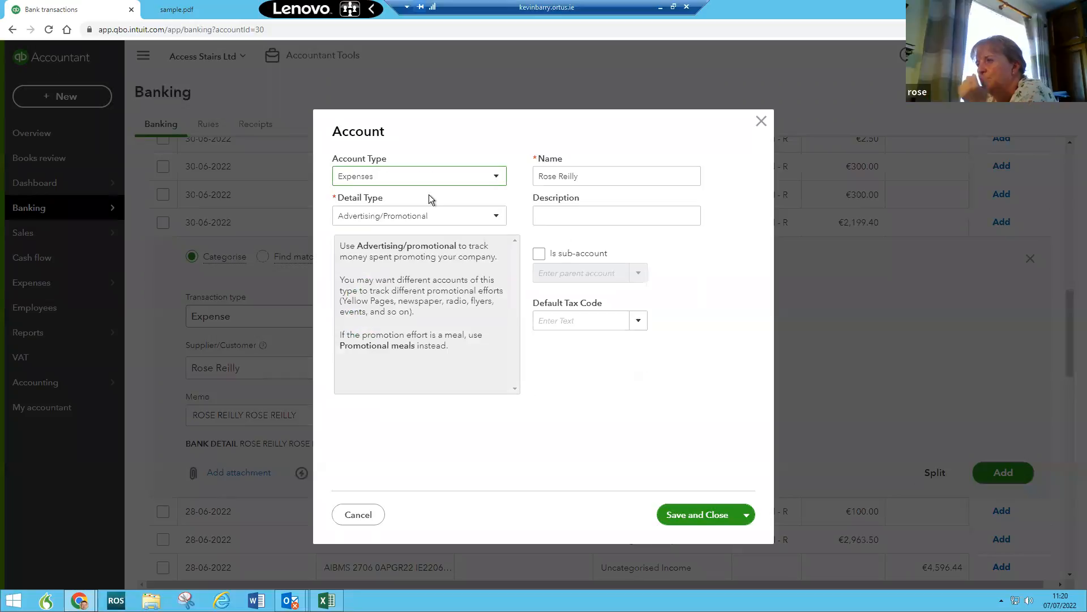
{"action": "left_click", "coordinate": [397, 222]}
{"action": "scroll", "coordinate": [402, 261], "scroll_direction": "down", "scroll_amount": 4}
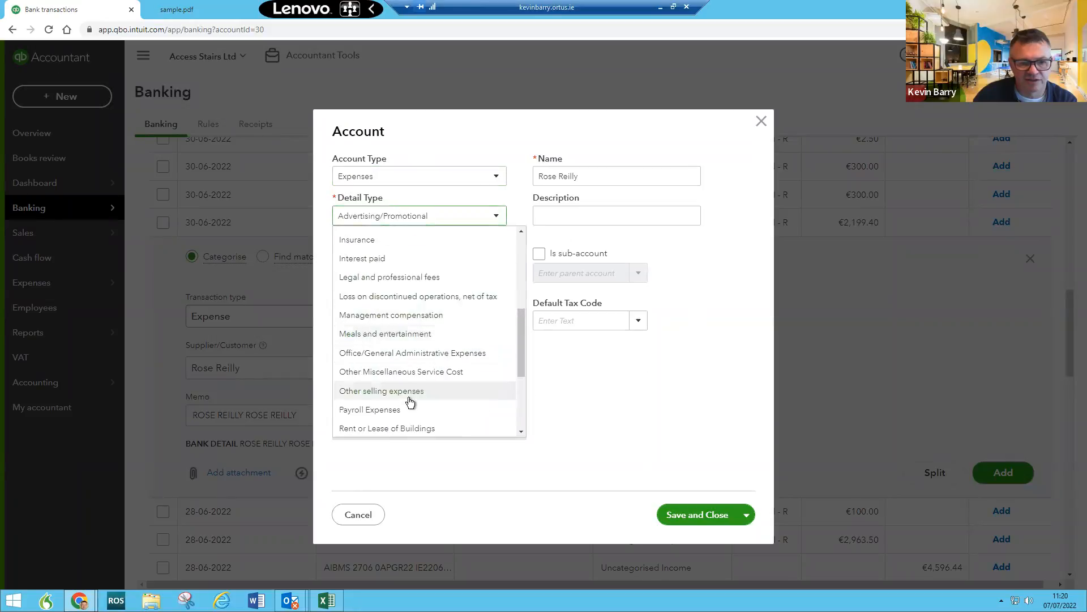
{"action": "scroll", "coordinate": [398, 412], "scroll_direction": "down", "scroll_amount": 1}
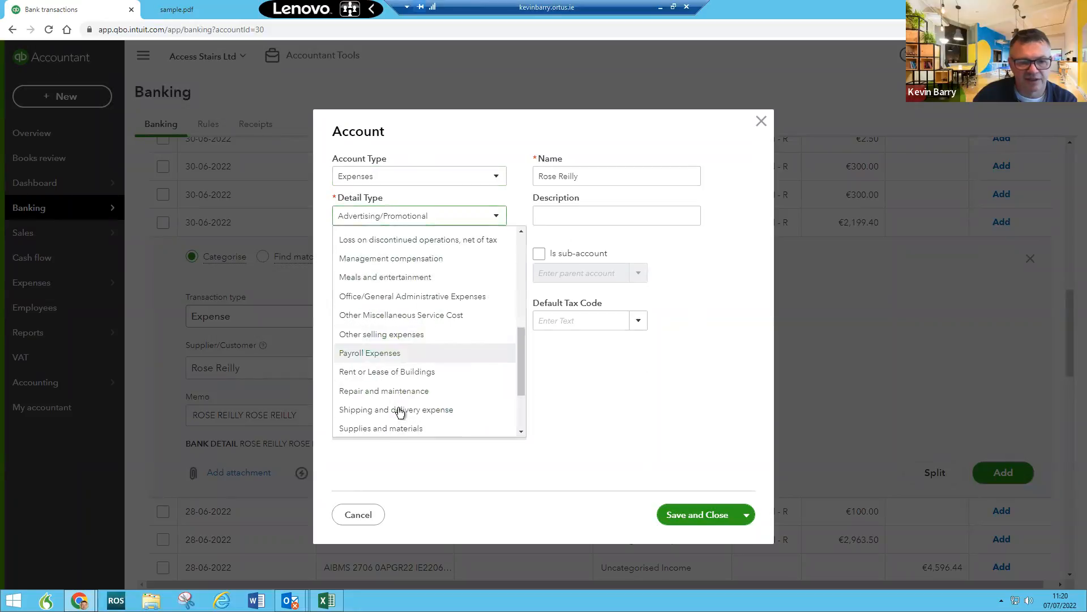
{"action": "left_click", "coordinate": [371, 353]}
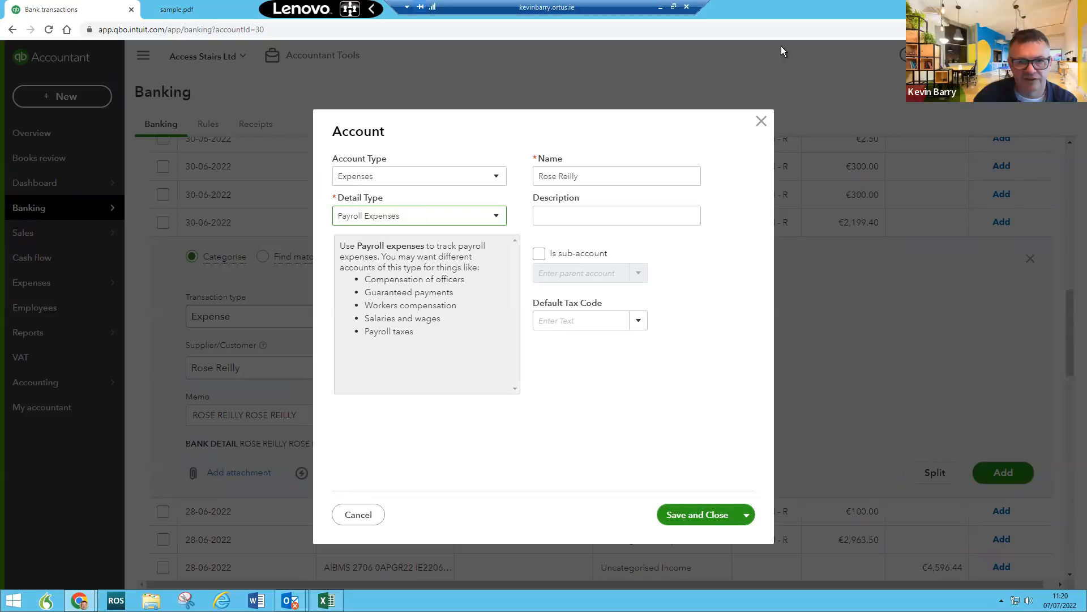
Step: Make it a sub-account of Payroll Expenses and save the account
{"action": "left_click", "coordinate": [539, 253]}
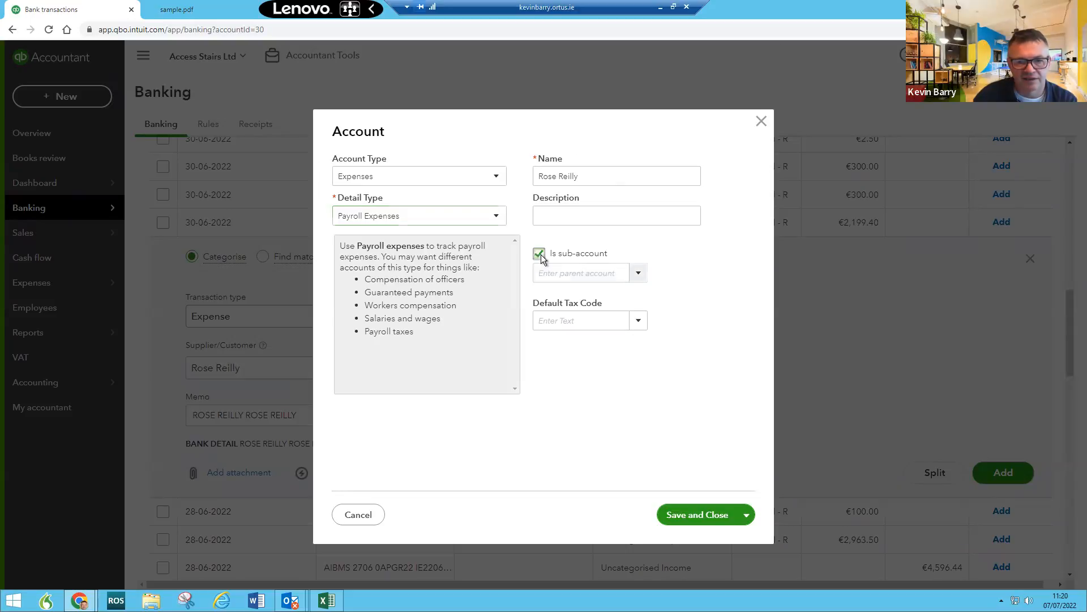
{"action": "left_click", "coordinate": [547, 271]}
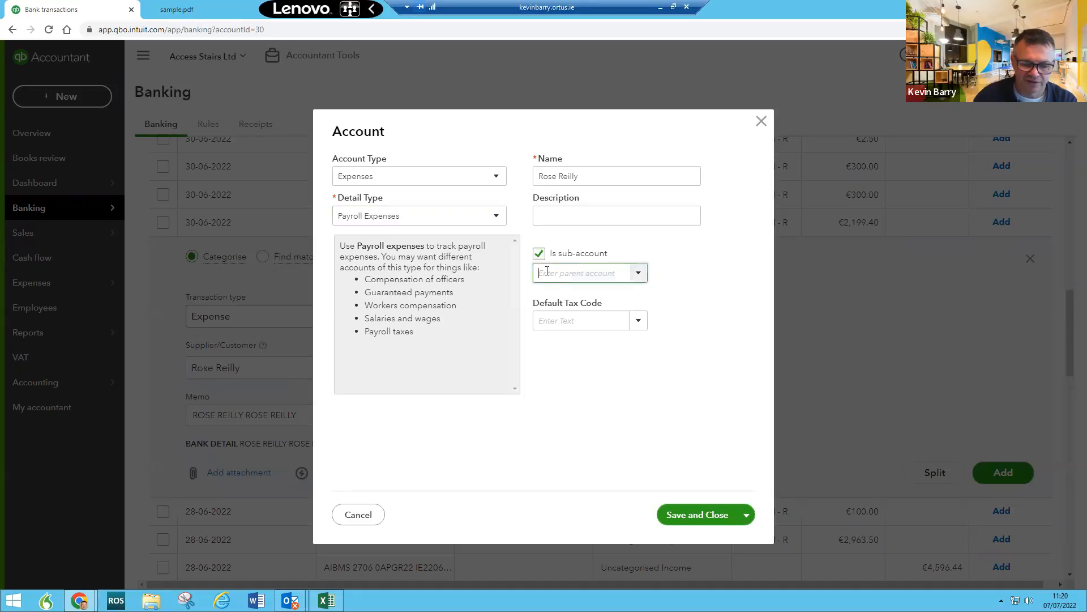
{"action": "type", "text": "Pay"}
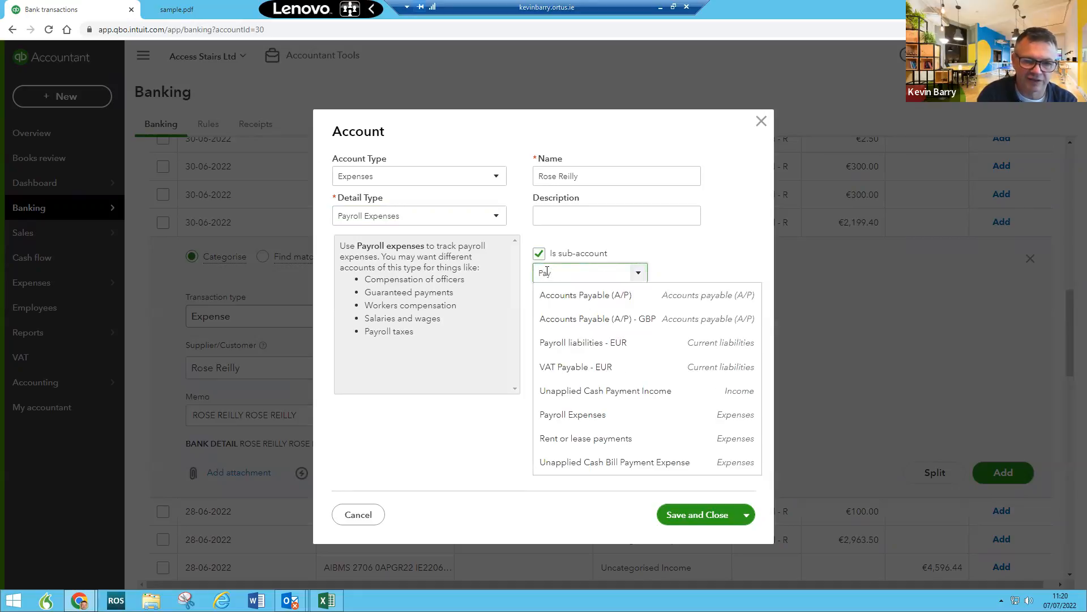
{"action": "type", "text": "roll liabilities"}
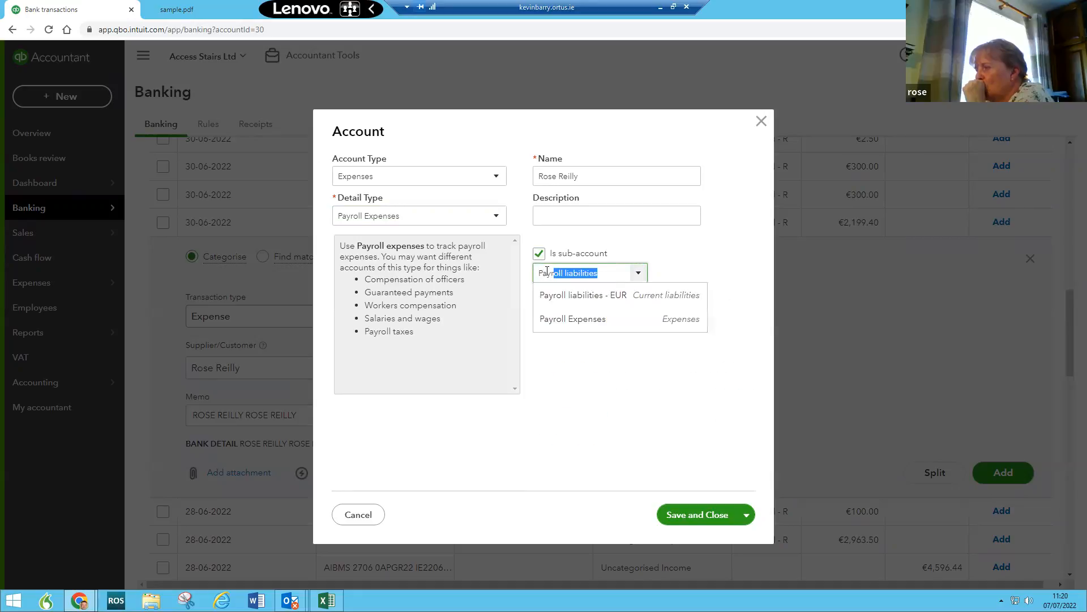
{"action": "left_click", "coordinate": [573, 319]}
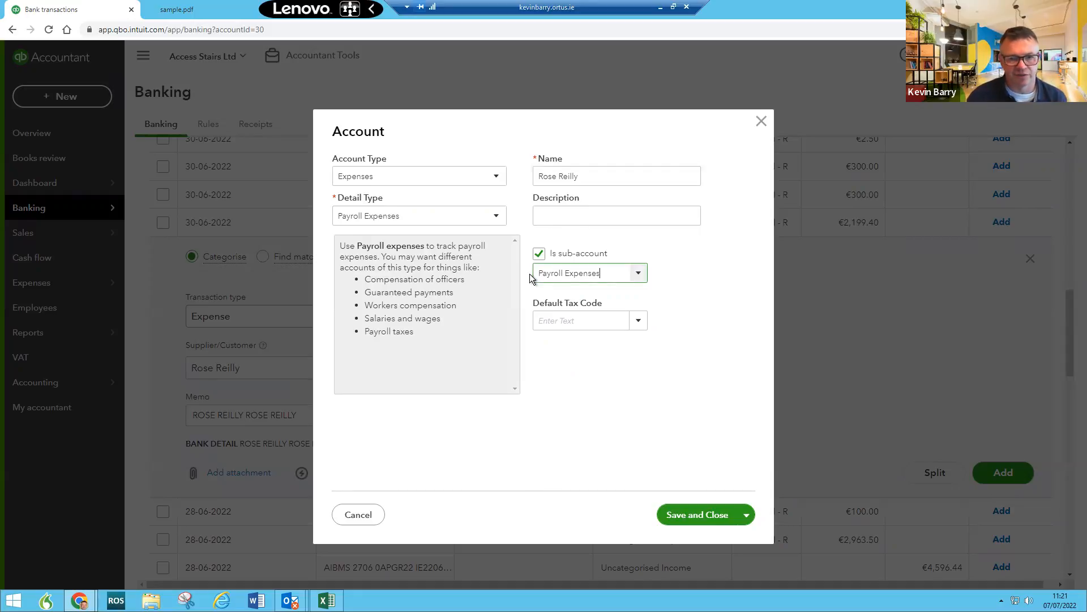
{"action": "left_click", "coordinate": [698, 515]}
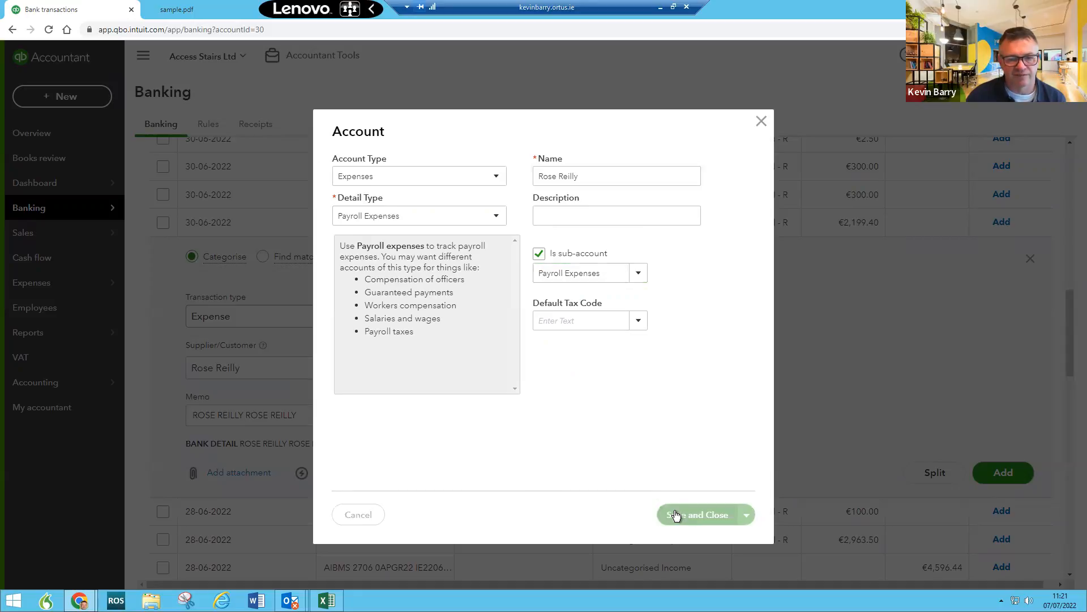
Step: Apply No VAT (0%) to the €2,199.40 wages payment and set it as the category's default
{"action": "scroll", "coordinate": [691, 386], "scroll_direction": "down", "scroll_amount": 3}
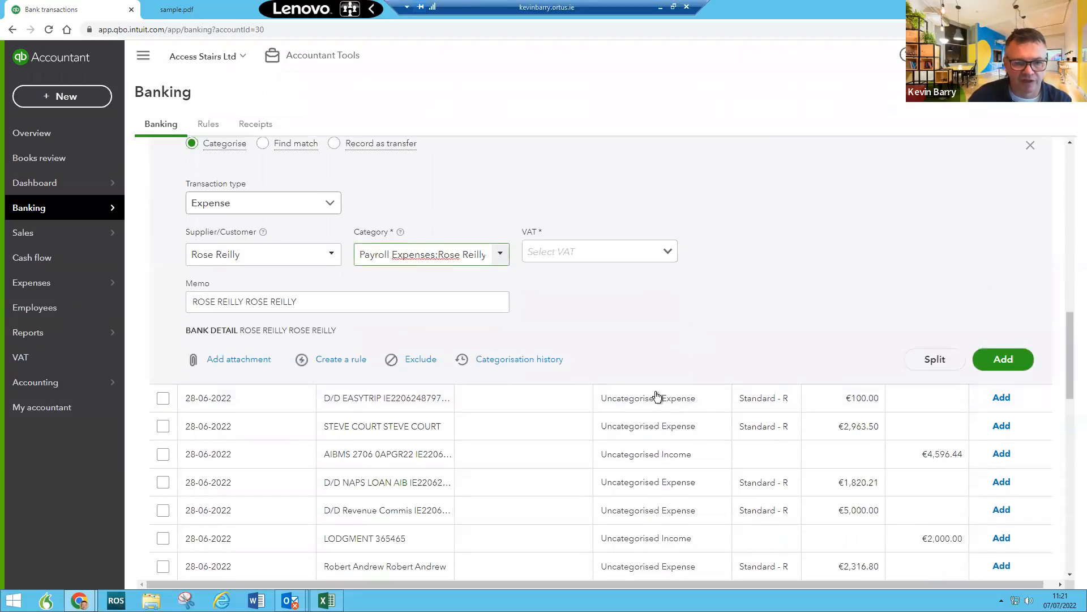
{"action": "left_click", "coordinate": [666, 197]}
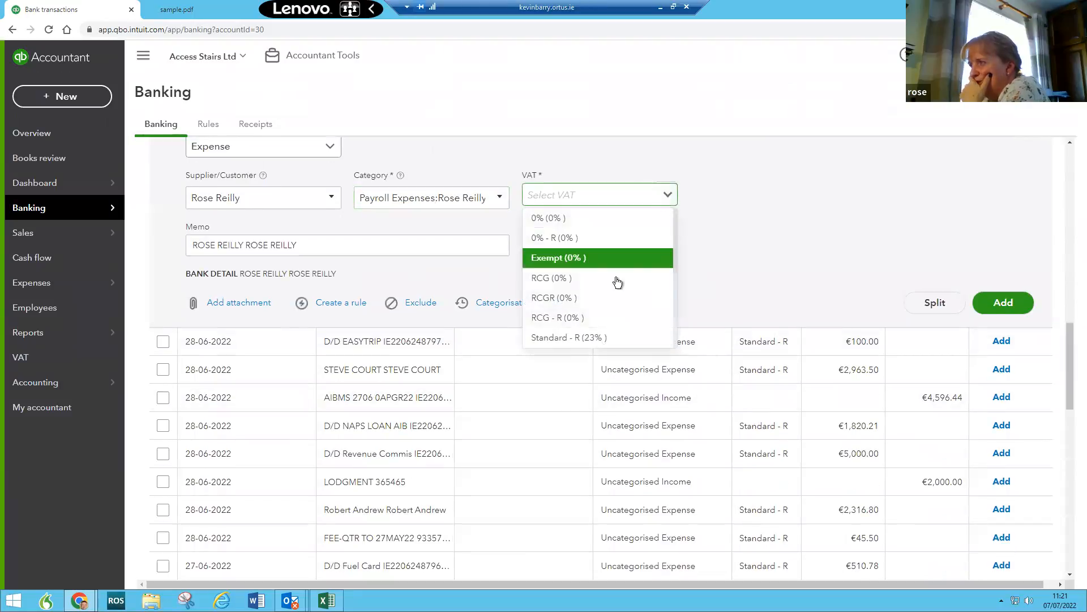
{"action": "scroll", "coordinate": [595, 319], "scroll_direction": "down", "scroll_amount": 2}
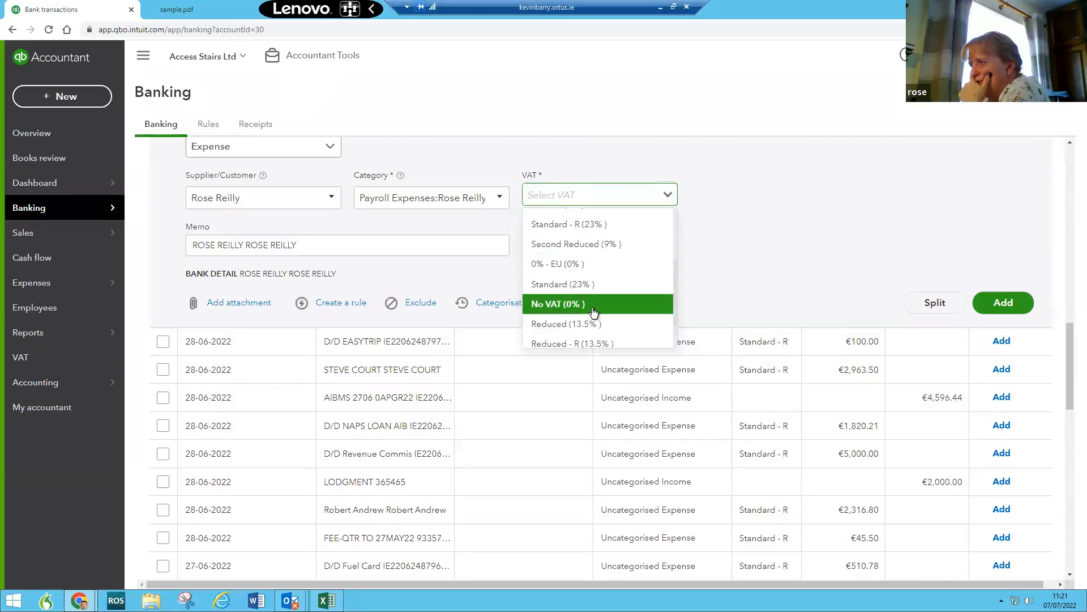
{"action": "left_click", "coordinate": [592, 309]}
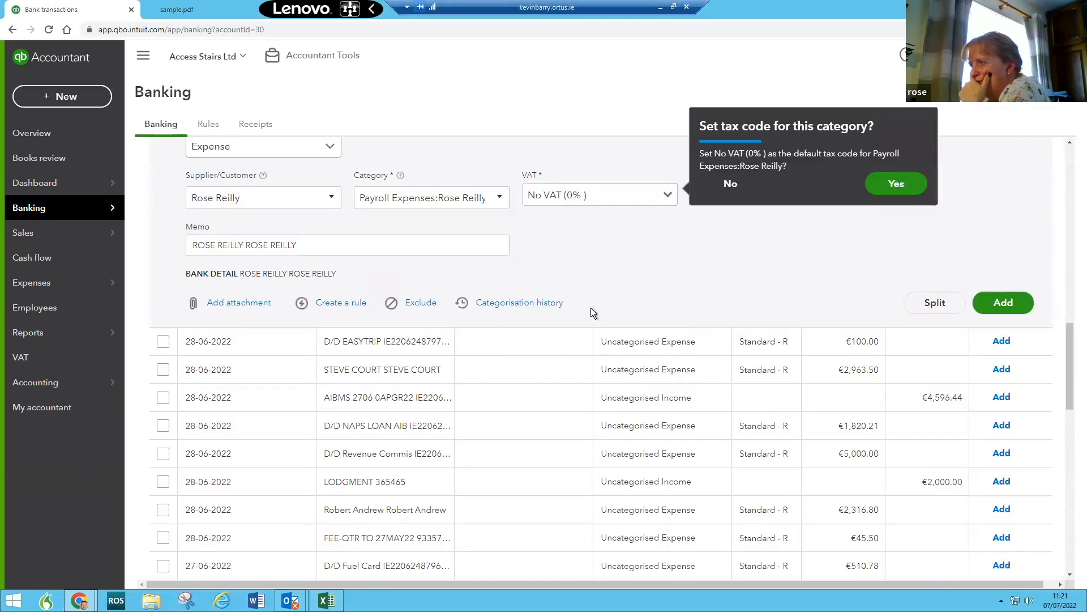
{"action": "left_click", "coordinate": [894, 184]}
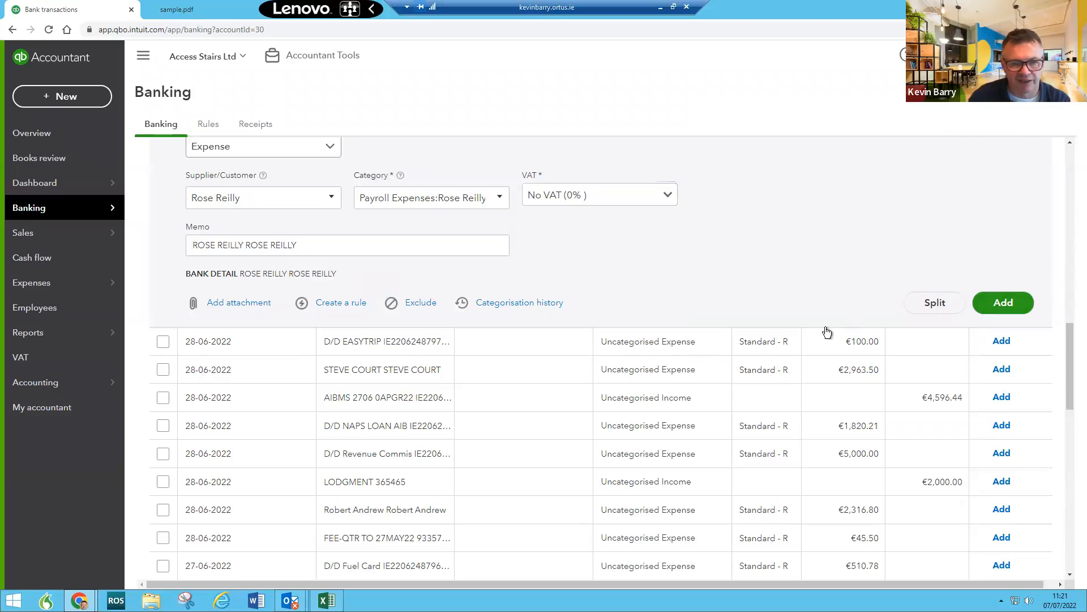
Step: Save a bank rule for the employee's wages matching descriptions containing the name once
{"action": "left_click", "coordinate": [350, 304]}
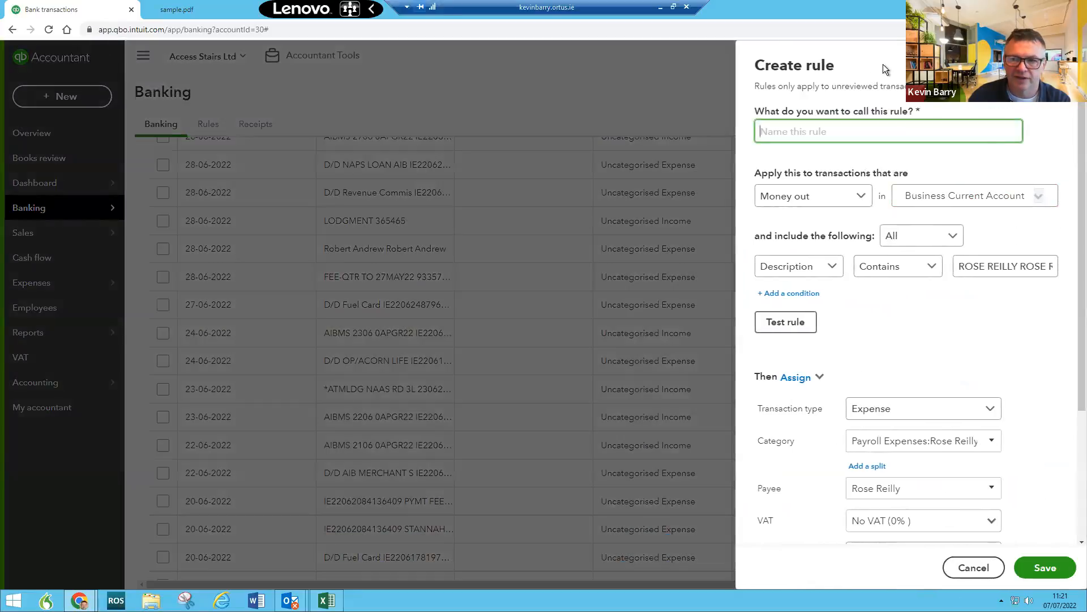
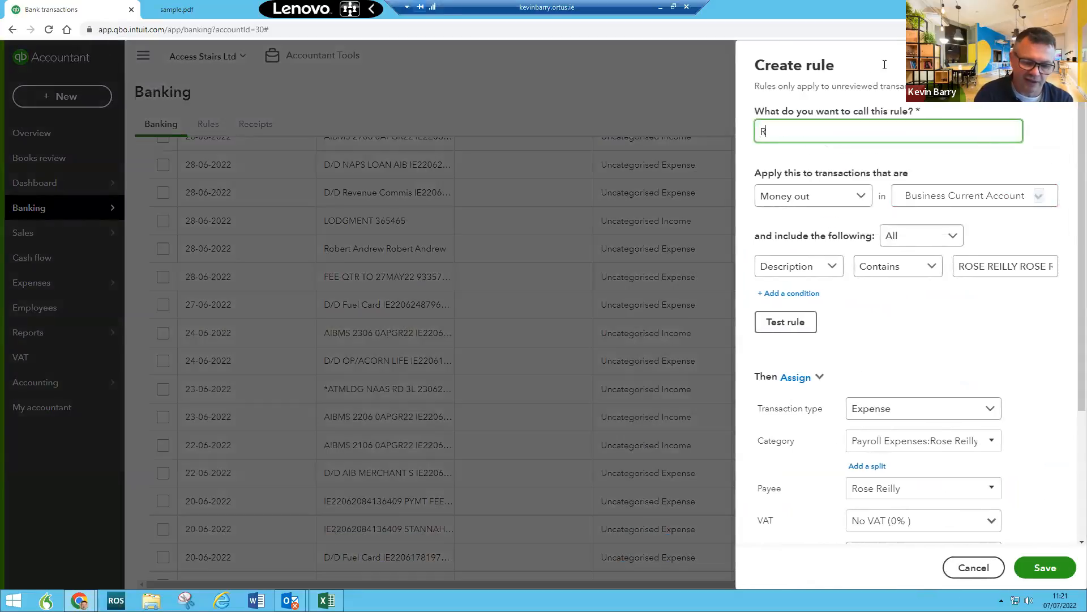
{"action": "left_click_drag", "start_coordinate": [1022, 266], "coordinate": [1057, 267]}
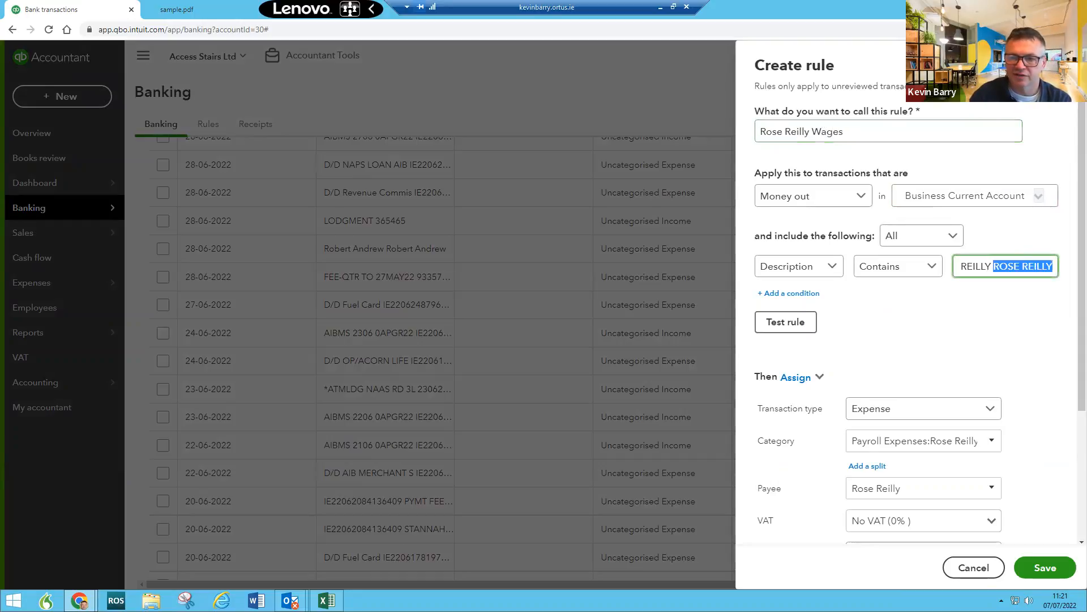
{"action": "key", "text": "BackSpace"}
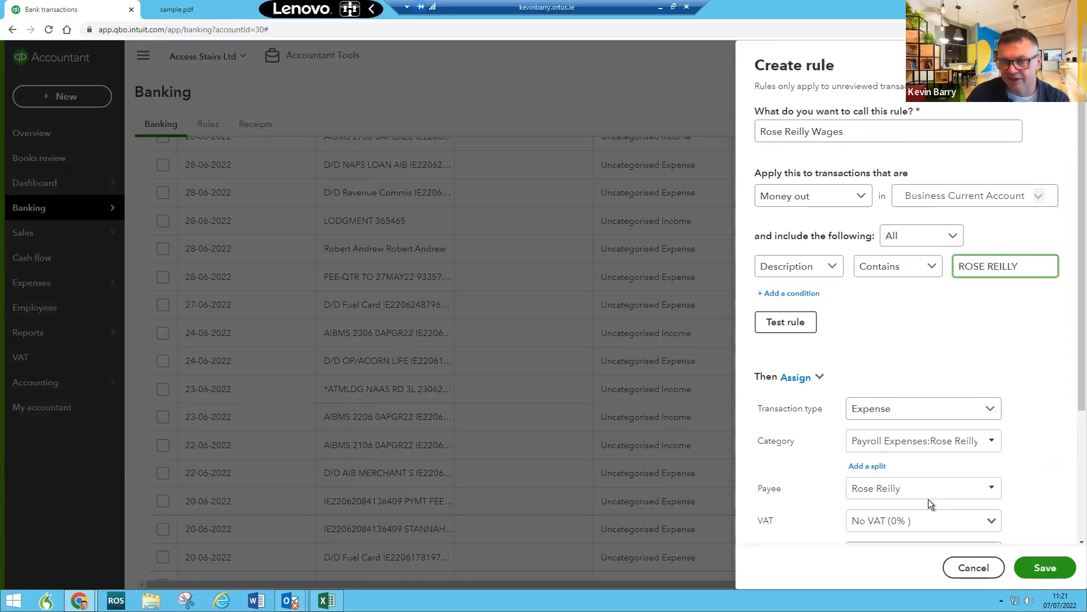
{"action": "scroll", "coordinate": [1053, 458], "scroll_direction": "down", "scroll_amount": 3}
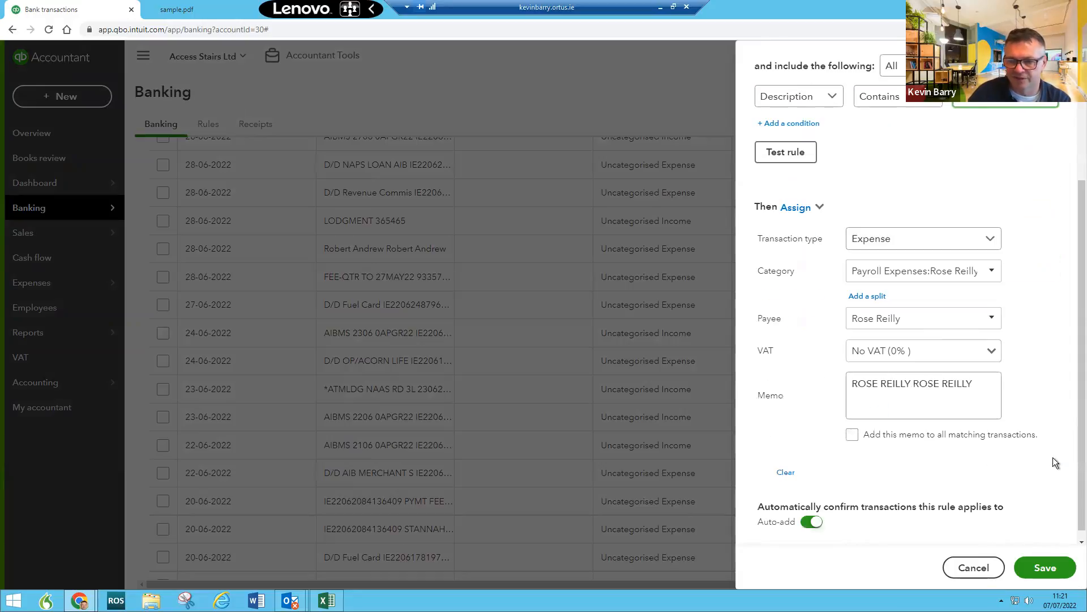
{"action": "scroll", "coordinate": [1056, 457], "scroll_direction": "down", "scroll_amount": 1}
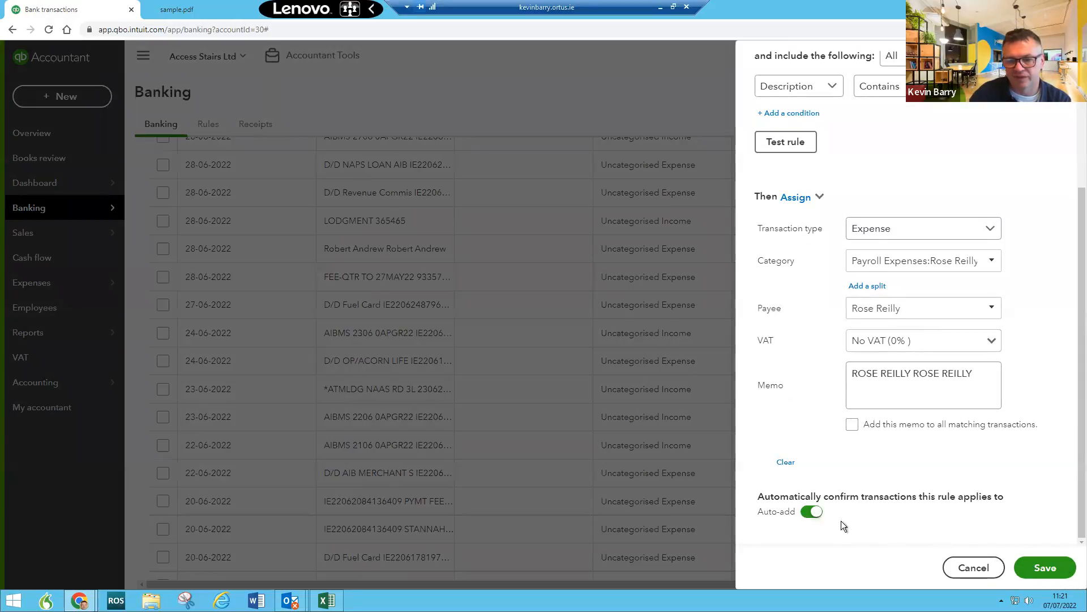
{"action": "left_click", "coordinate": [1039, 564]}
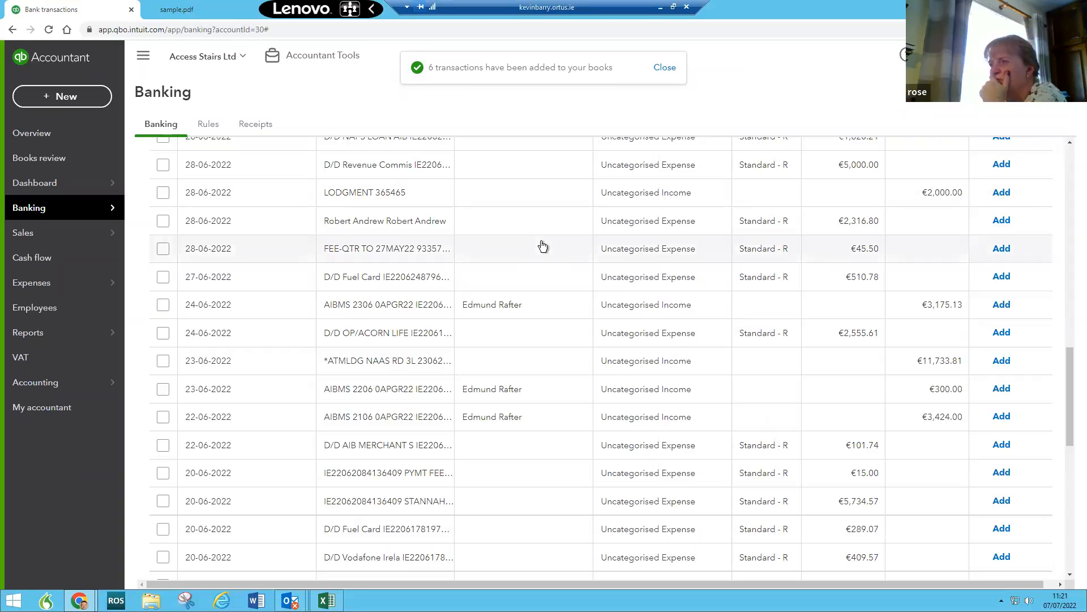
Step: Go to the Access Stairs Ltd Dashboard business overview
{"action": "mouse_move", "coordinate": [70, 336]}
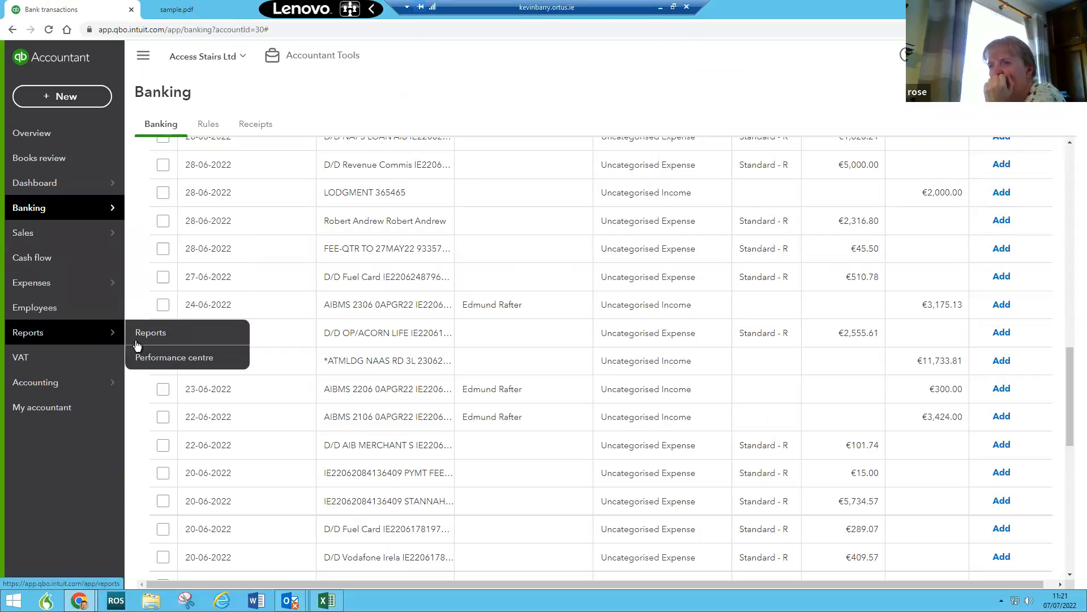
{"action": "left_click", "coordinate": [34, 182]}
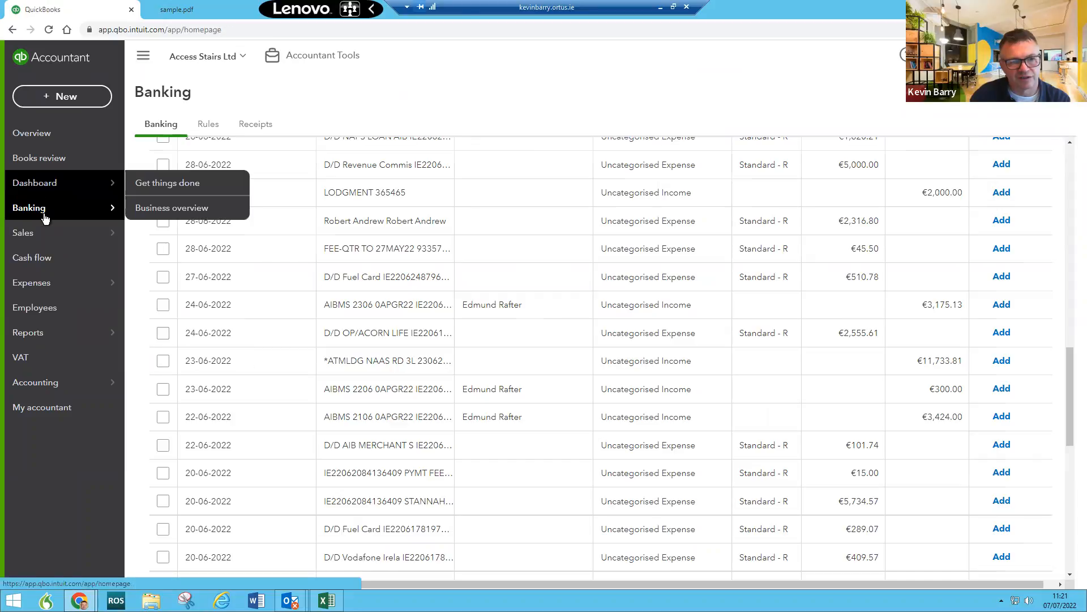
{"action": "mouse_move", "coordinate": [45, 218]}
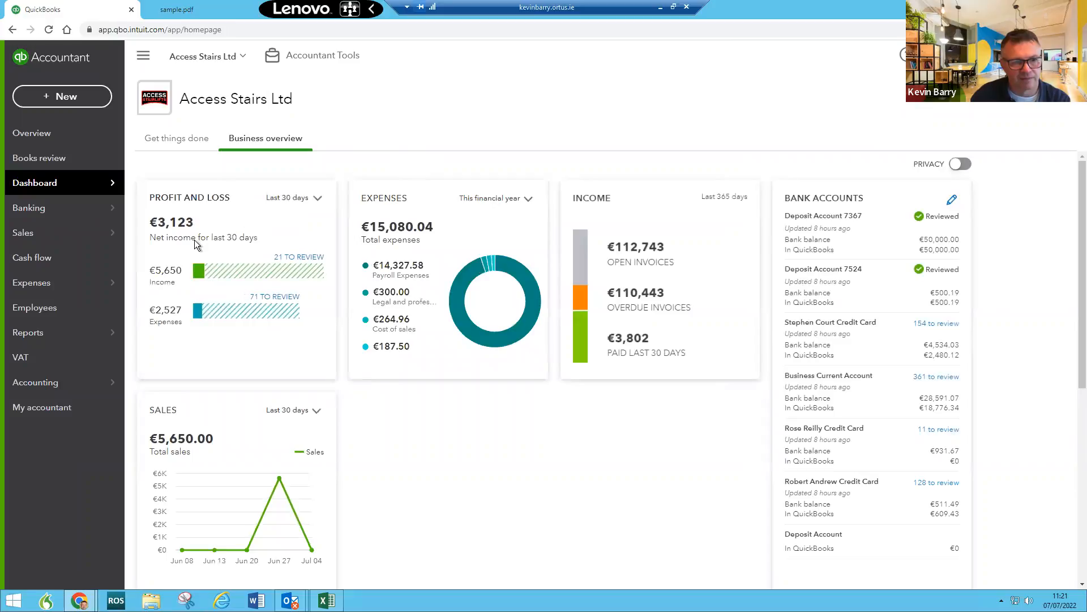
Step: Run the Profit and Loss for June 2022 and expand Payroll Expenses to its sub-account
{"action": "left_click", "coordinate": [190, 197]}
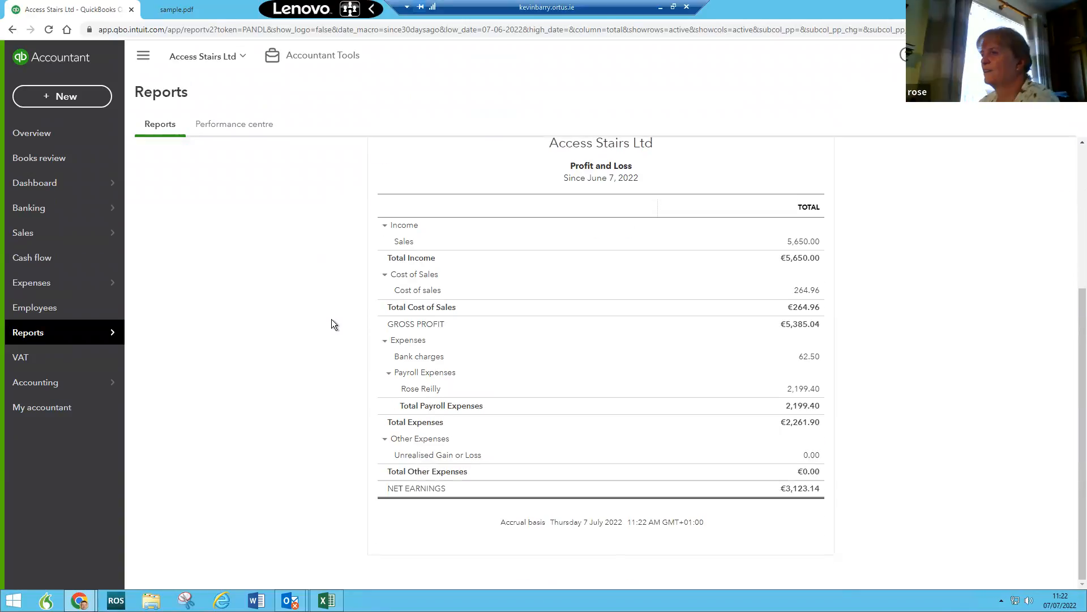
{"action": "left_click", "coordinate": [389, 266]}
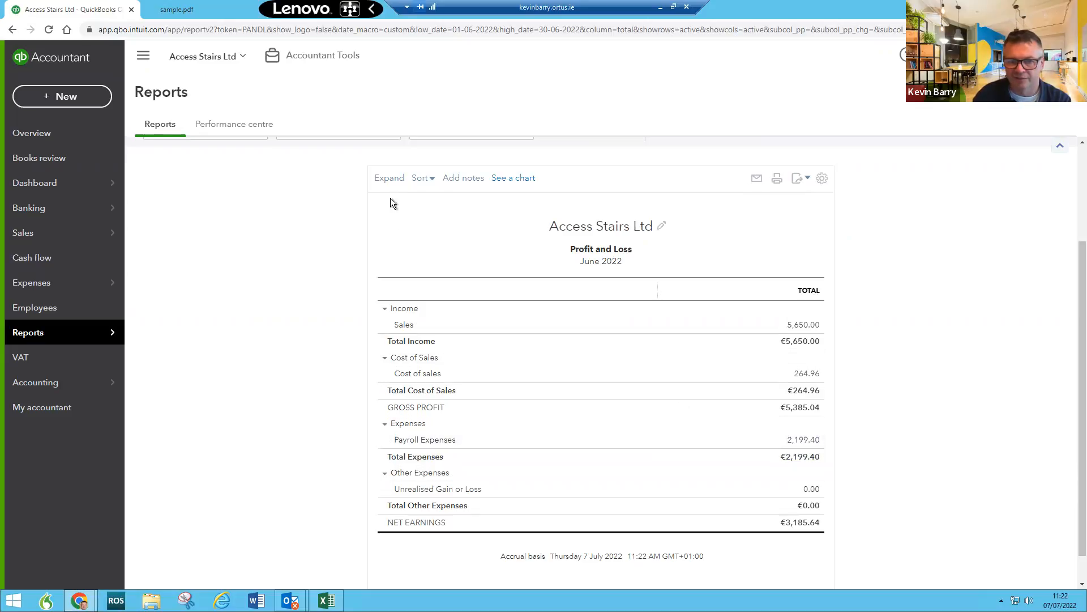
{"action": "left_click", "coordinate": [390, 180]}
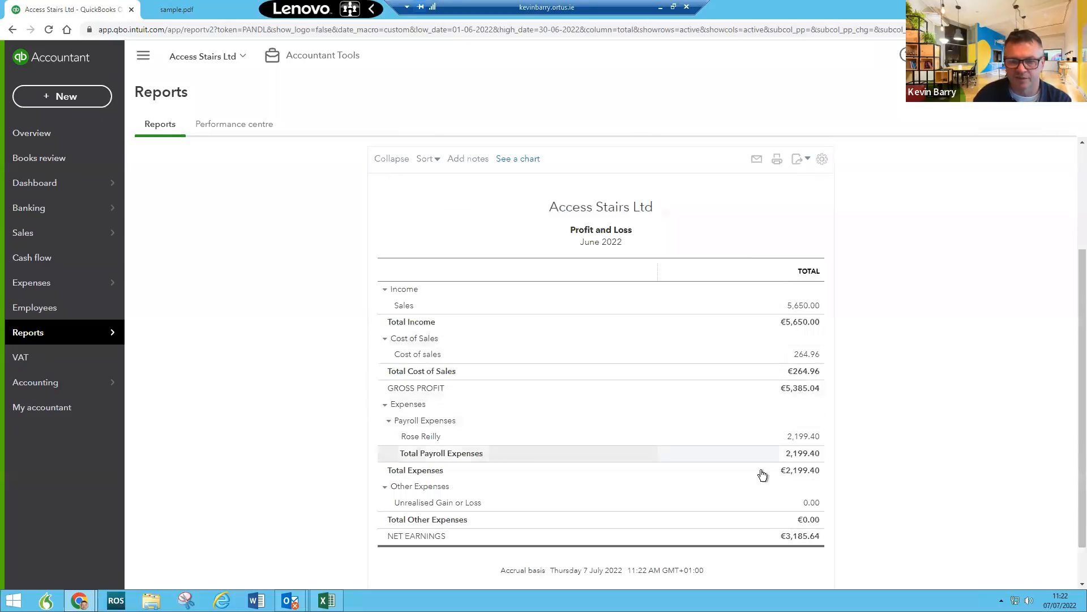
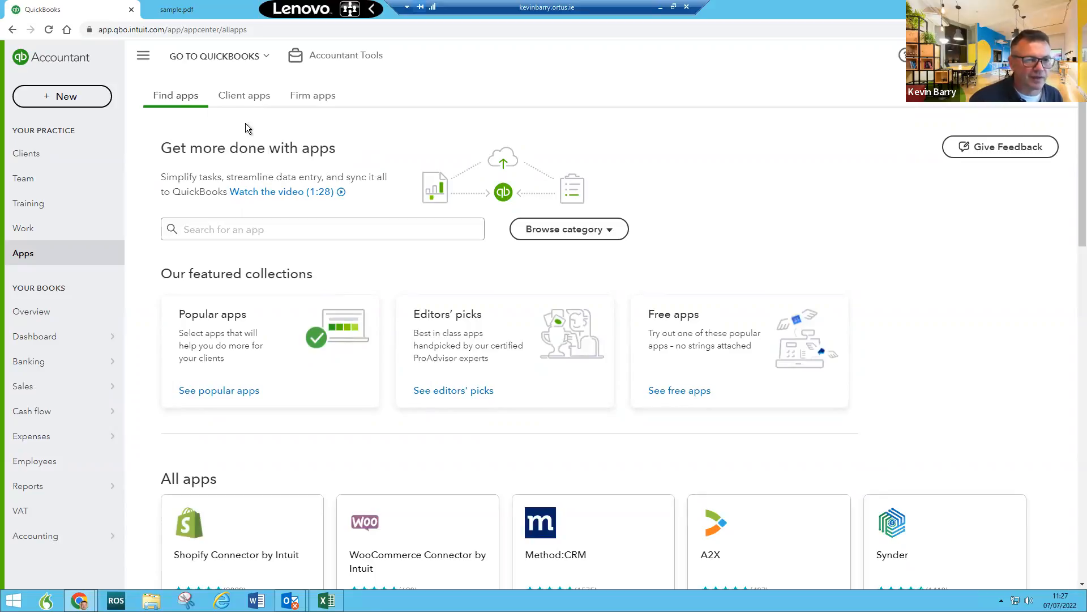
Step: Search the QuickBooks apps for 'zoho', correcting the misspelled 'soho'
{"action": "left_click", "coordinate": [222, 233]}
{"action": "type", "text": "soho"}
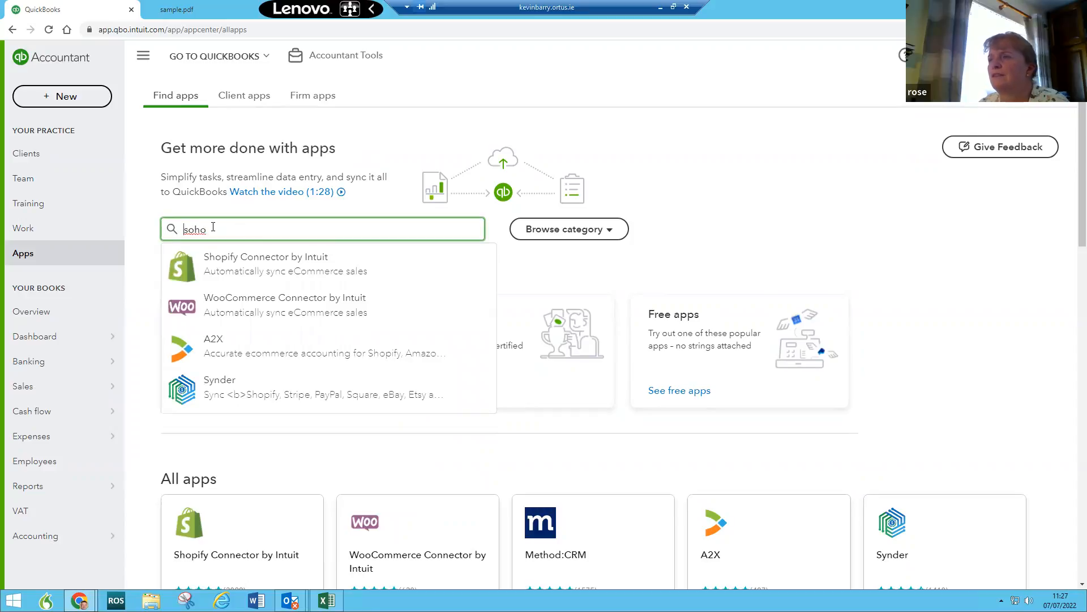
{"action": "key", "text": "Delete"}
{"action": "type", "text": "z"}
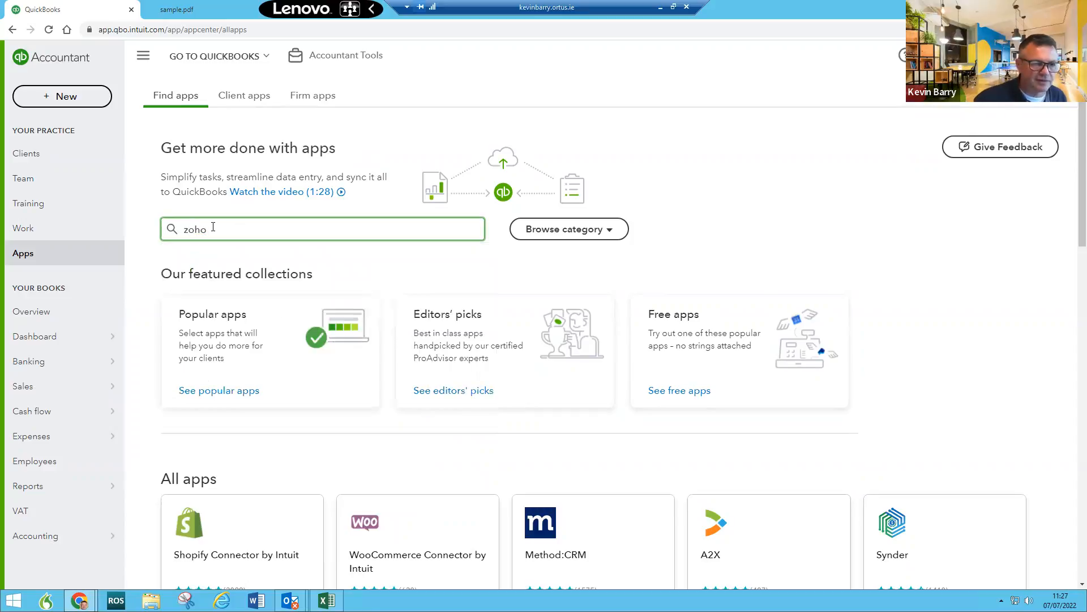
{"action": "key", "text": "Return"}
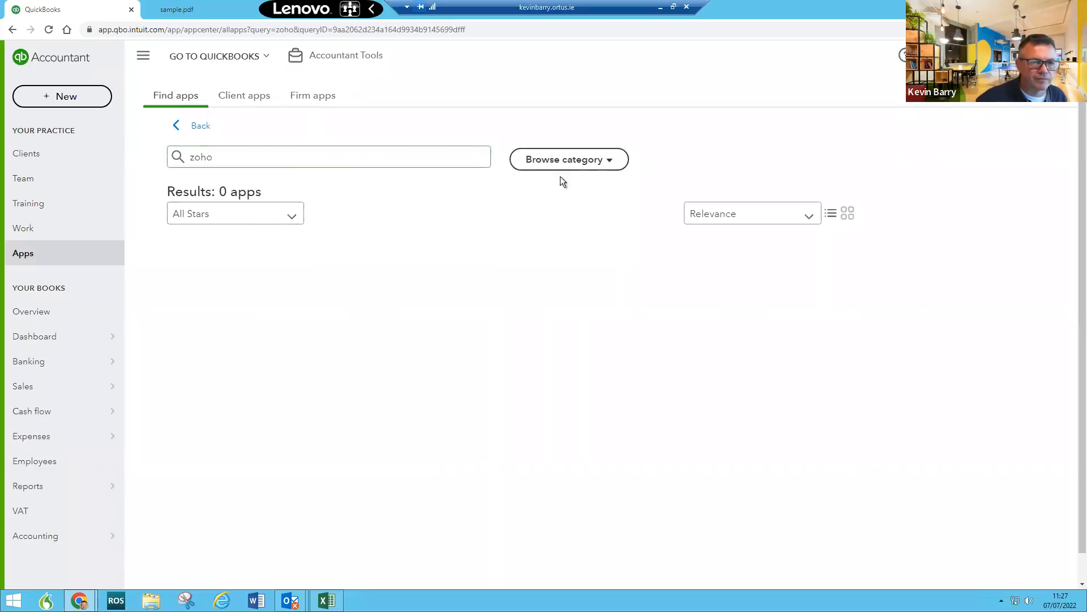
Step: Check the Client apps and Firm apps lists, then return to browsing all apps
{"action": "left_click", "coordinate": [260, 100]}
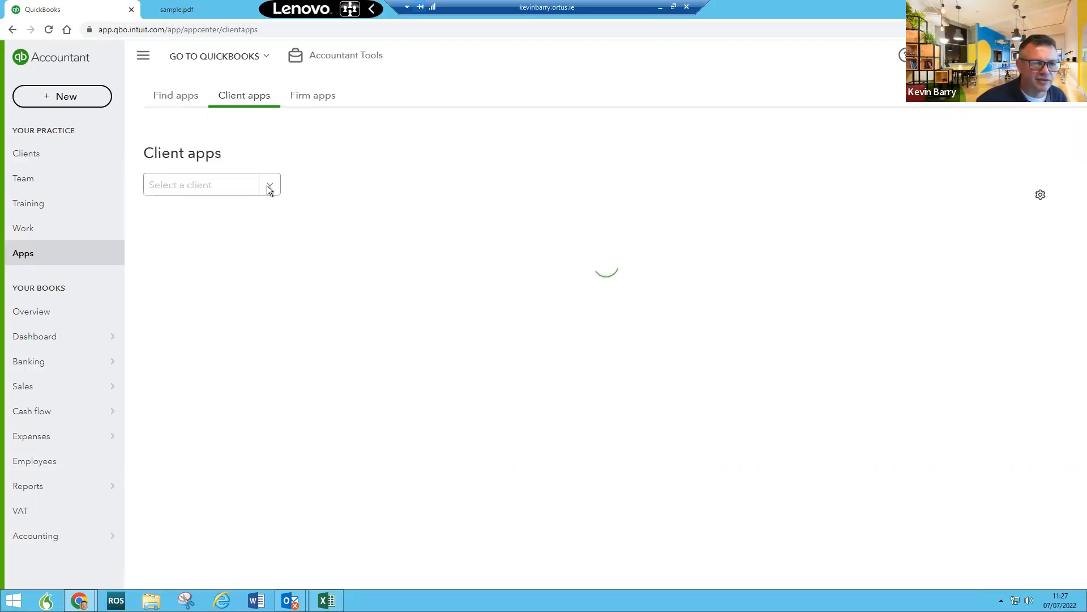
{"action": "left_click", "coordinate": [209, 185]}
{"action": "left_click", "coordinate": [328, 101]}
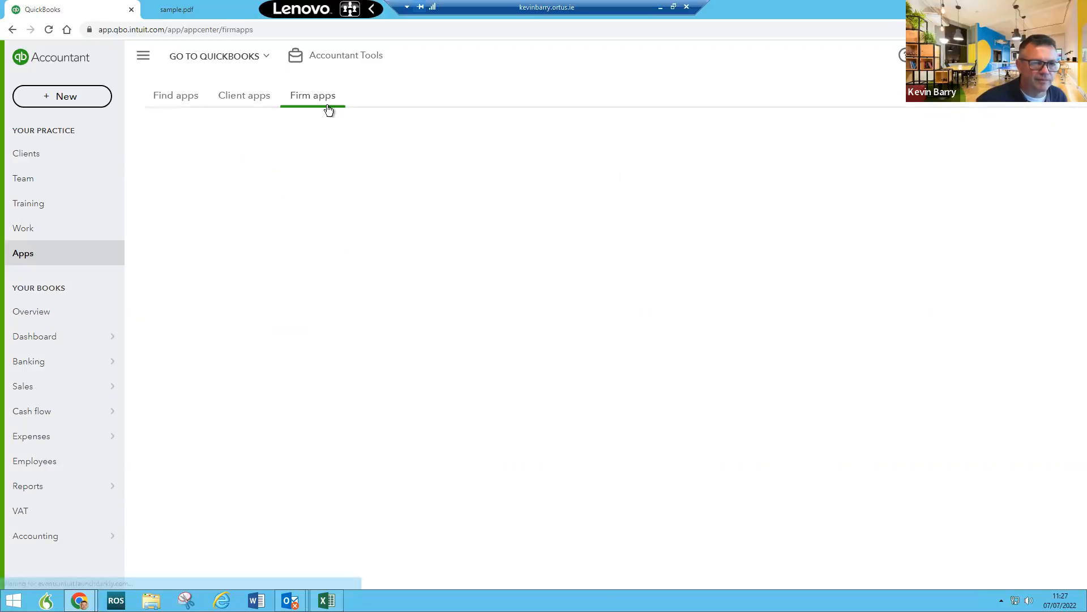
{"action": "left_click", "coordinate": [176, 97]}
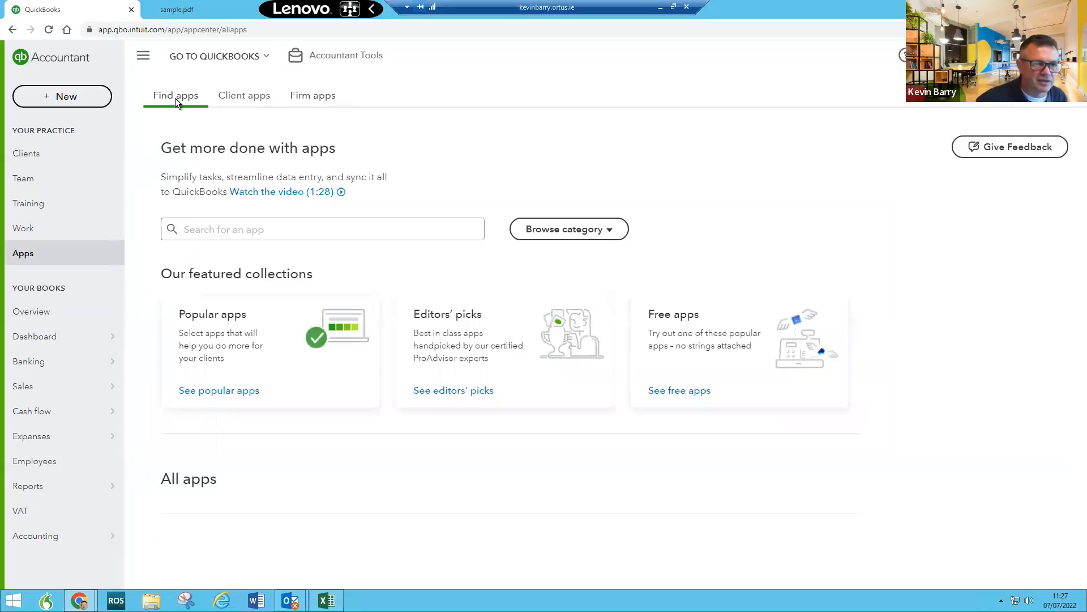
Step: Search 'zoho' again, then browse the Manage Customers app category
{"action": "left_click", "coordinate": [193, 231]}
{"action": "type", "text": "zoho"}
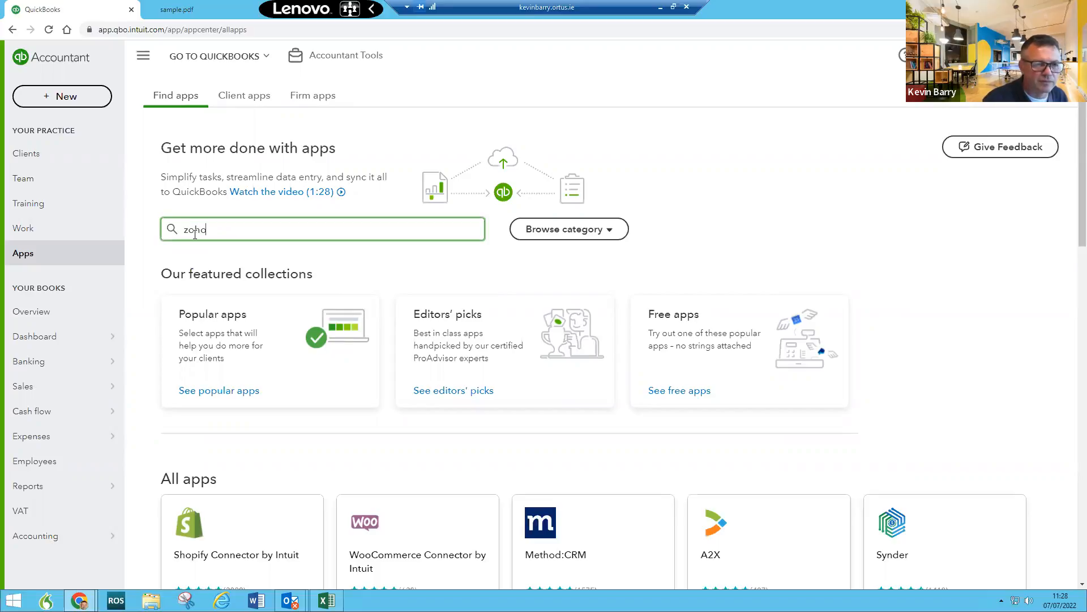
{"action": "key", "text": "Return"}
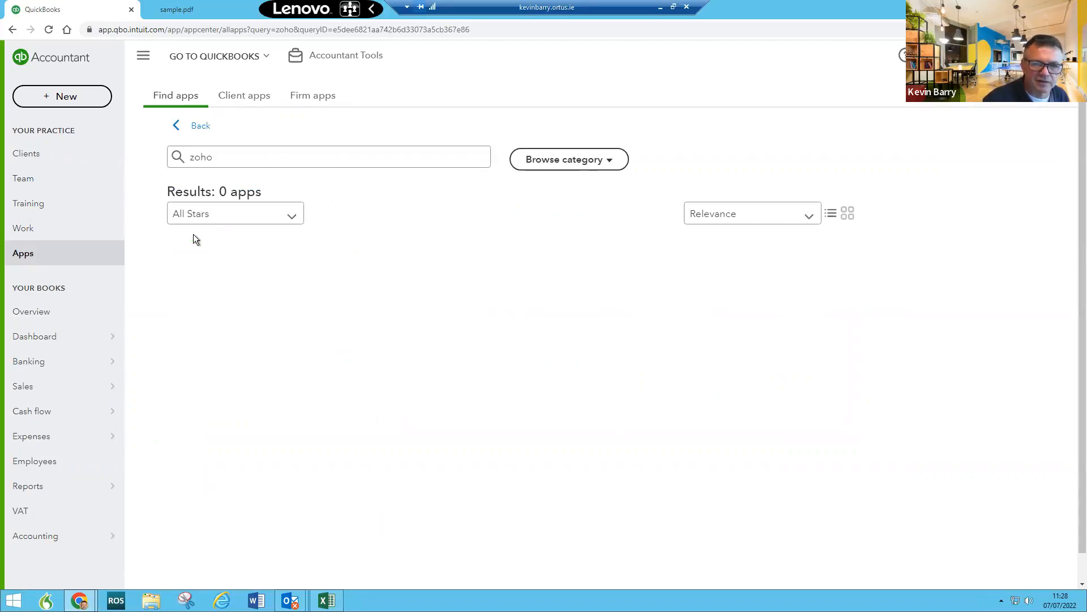
{"action": "left_click", "coordinate": [551, 158]}
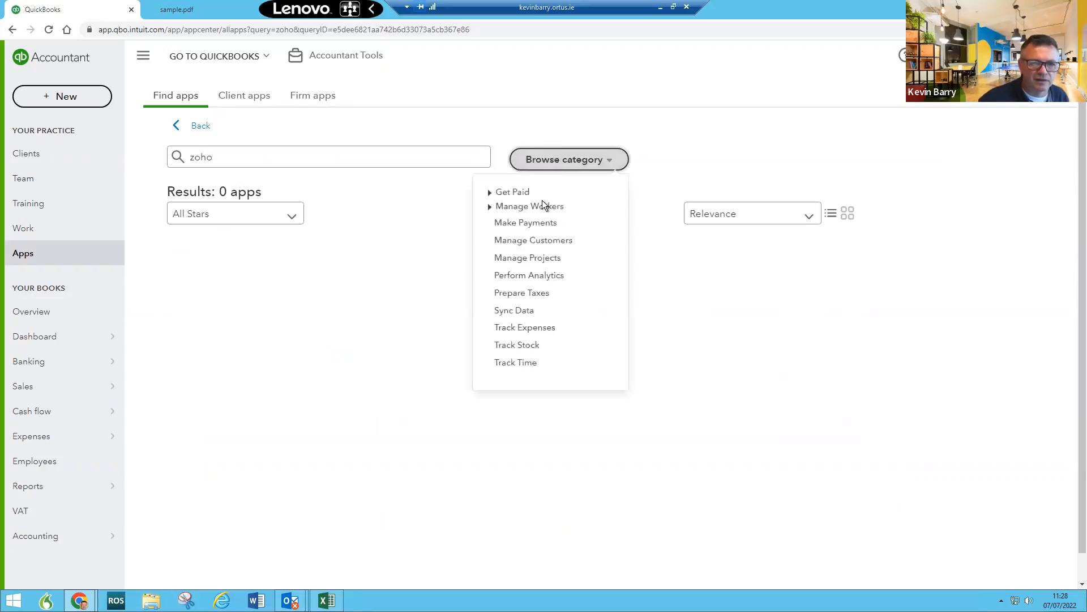
{"action": "left_click", "coordinate": [542, 240]}
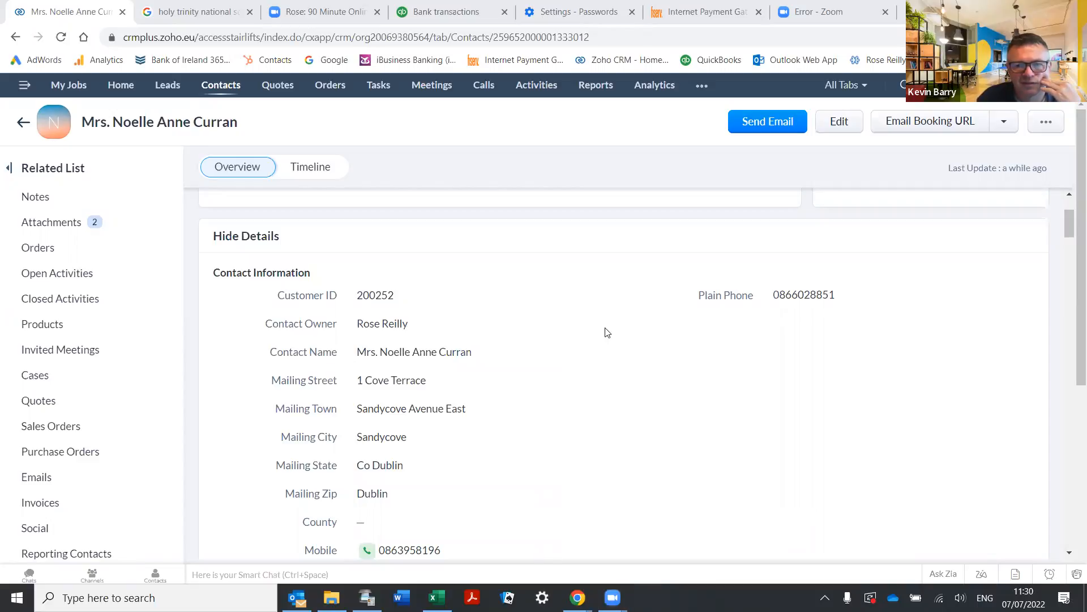
Step: Show the more-actions list on the client's Zoho CRM contact record
{"action": "left_click", "coordinate": [1043, 123]}
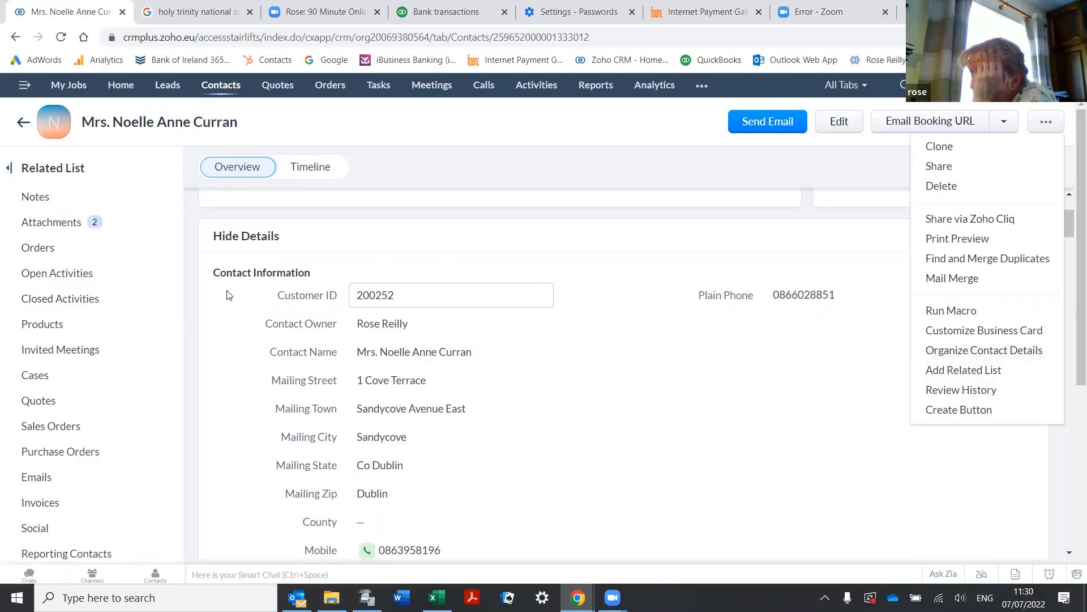
Step: Try the Contacts list and Reports, dismissing each Permission Denied message
{"action": "left_click", "coordinate": [229, 89]}
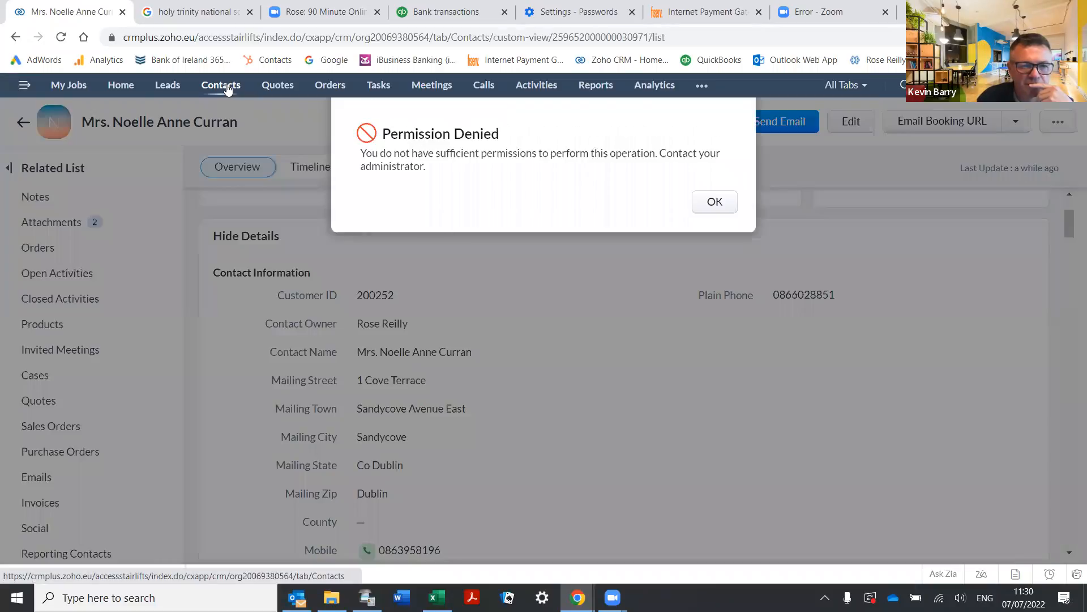
{"action": "left_click", "coordinate": [717, 205]}
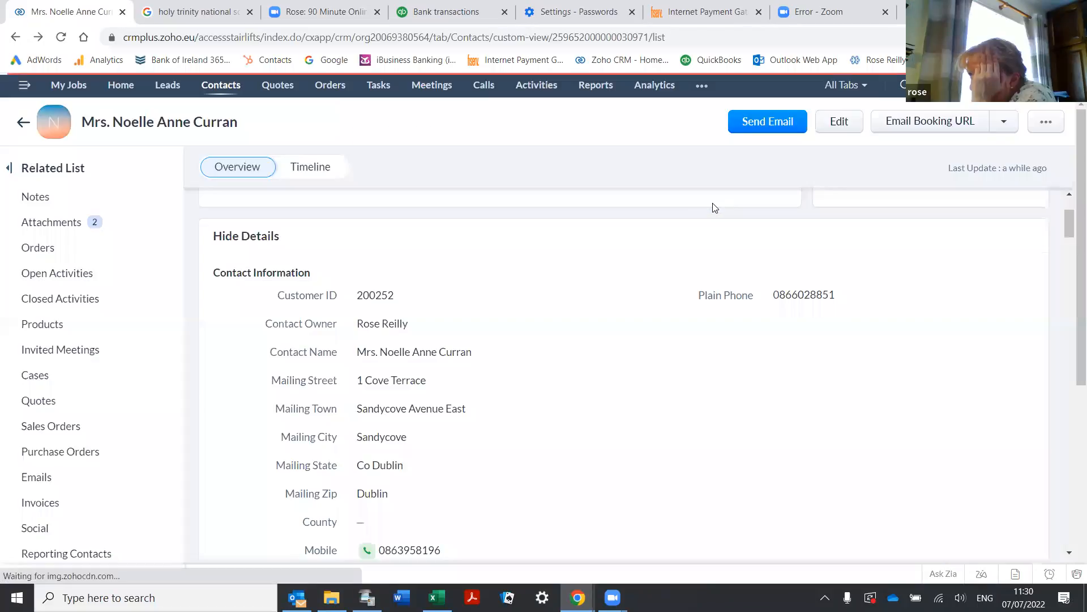
{"action": "left_click", "coordinate": [594, 88]}
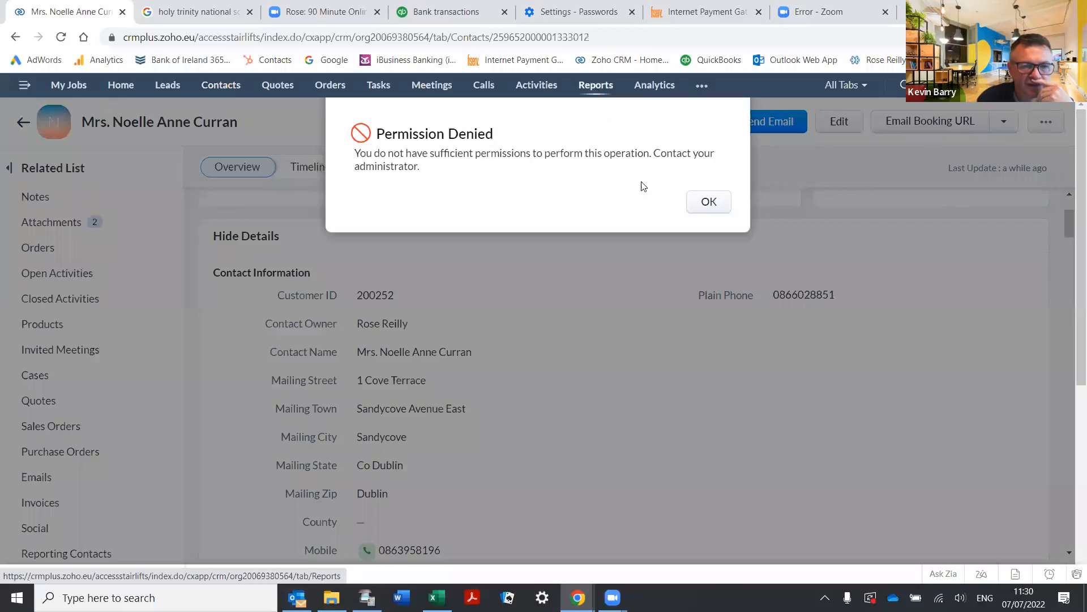
{"action": "left_click", "coordinate": [690, 210]}
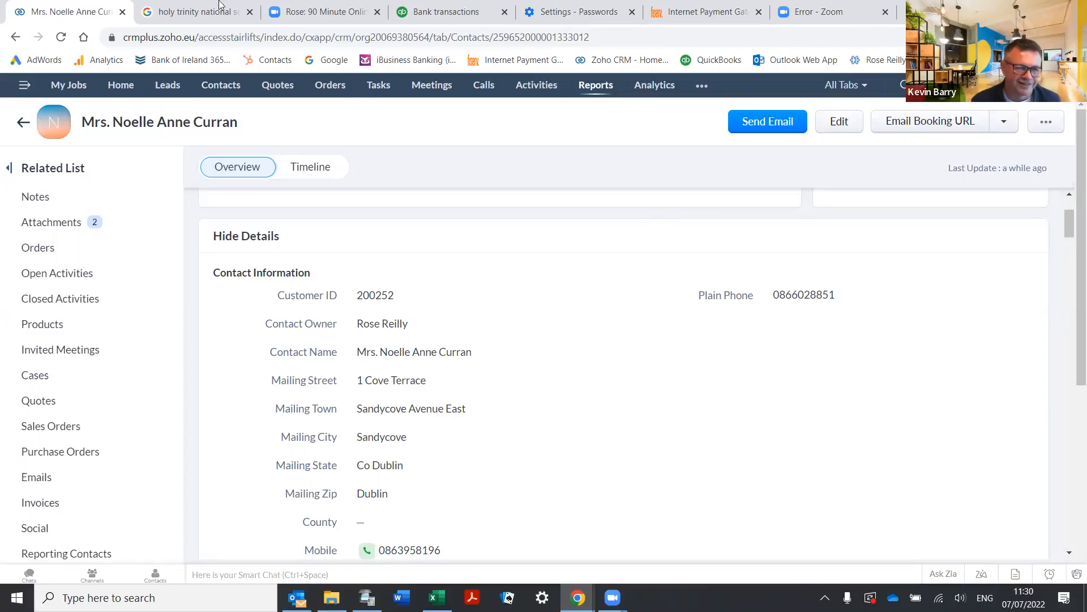
{"action": "left_click", "coordinate": [221, 91]}
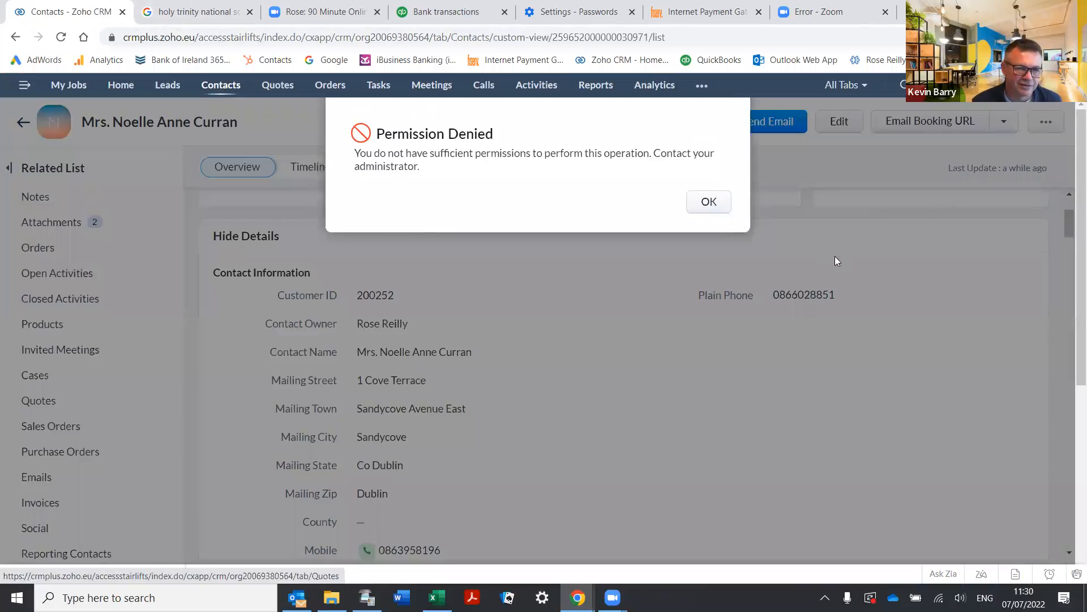
{"action": "left_click", "coordinate": [707, 203]}
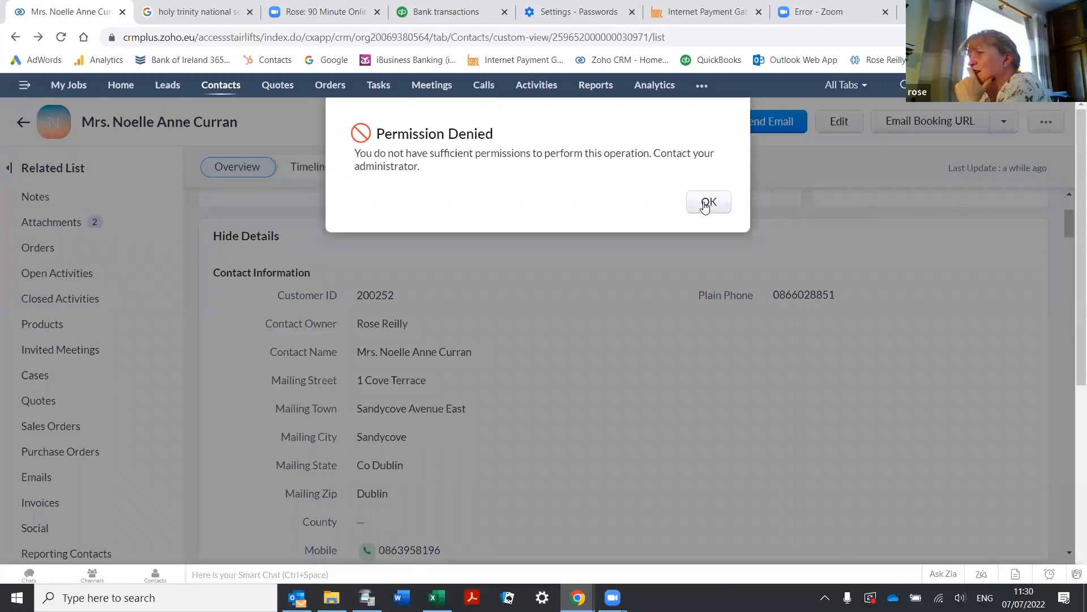
{"action": "left_click", "coordinate": [706, 204]}
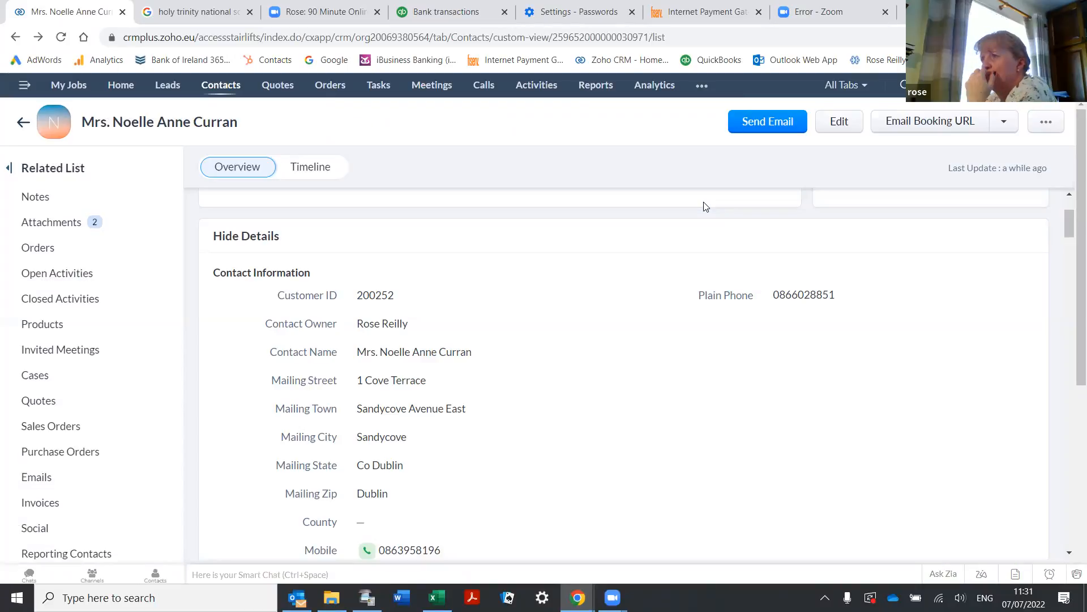